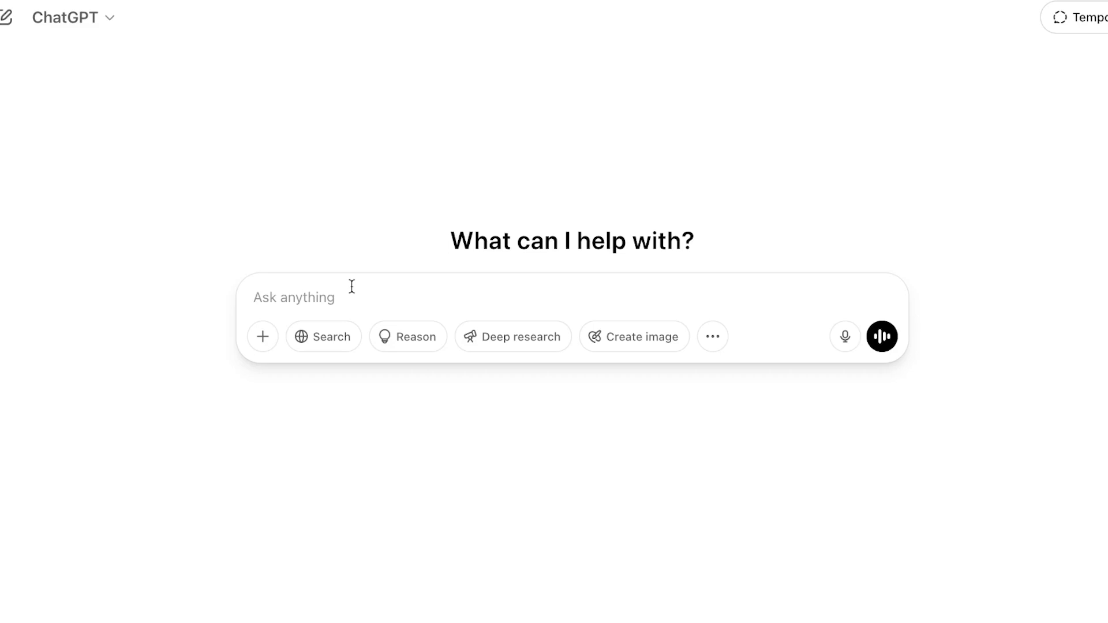
# Draft the prompt "generate viral youtube shorts/ tiktok ideas" without sending it
pyautogui.write('gener')
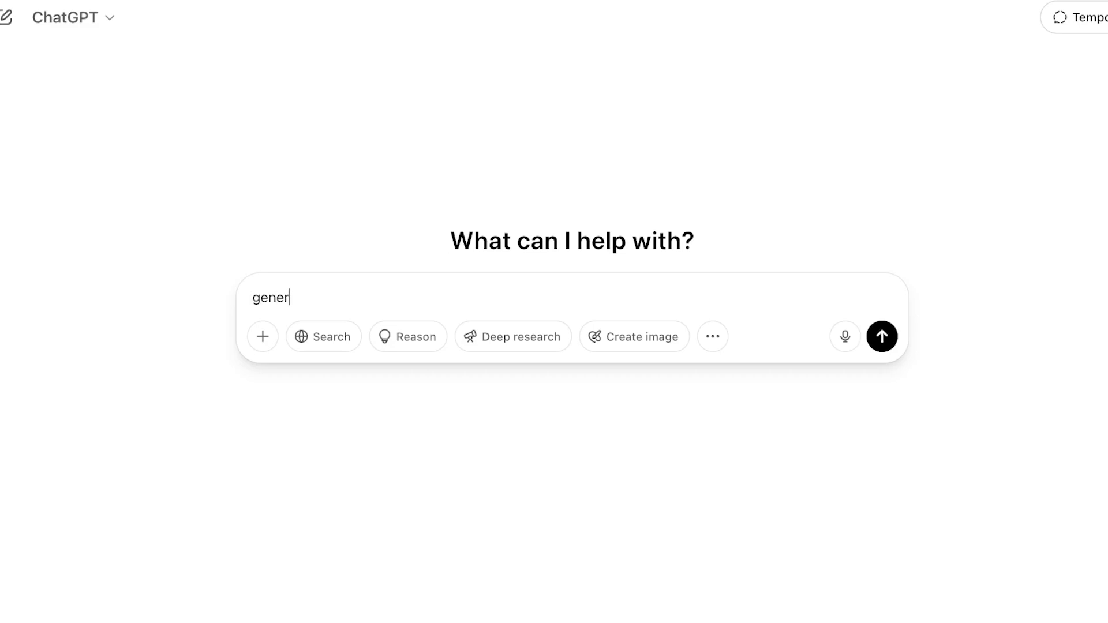
pyautogui.write('ate viral yo')
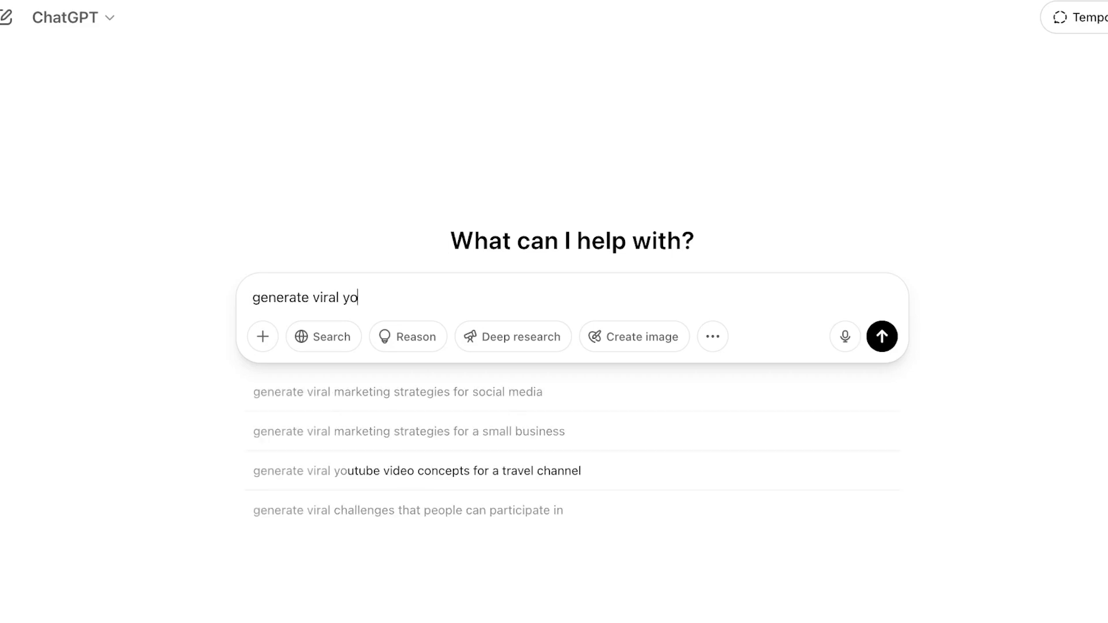
pyautogui.write('utube sh')
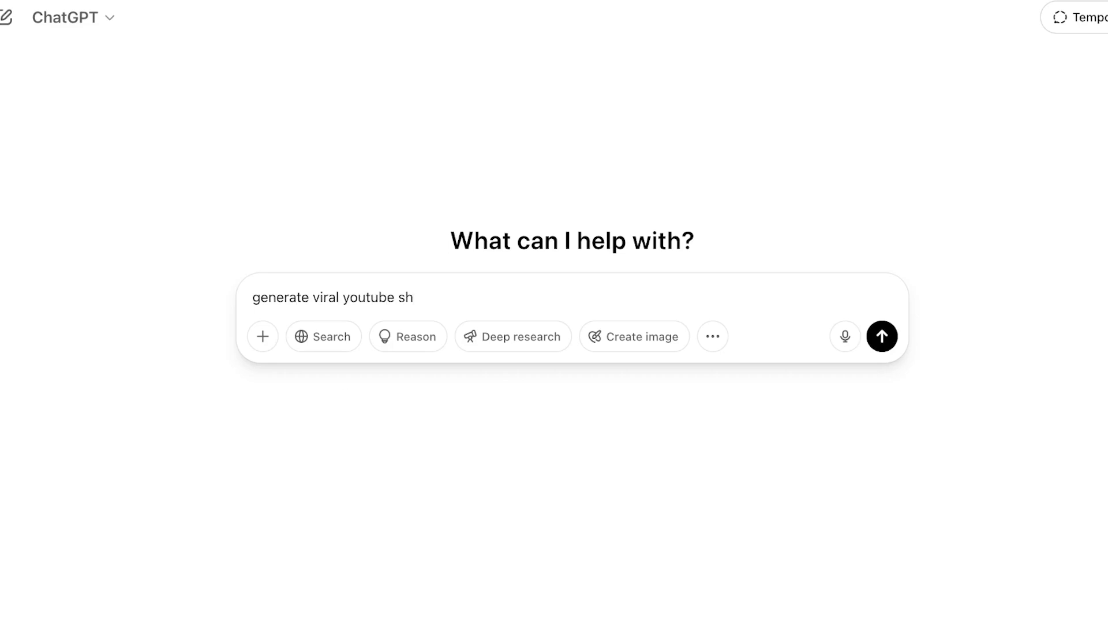
pyautogui.write('orts/ tiktok ideas')
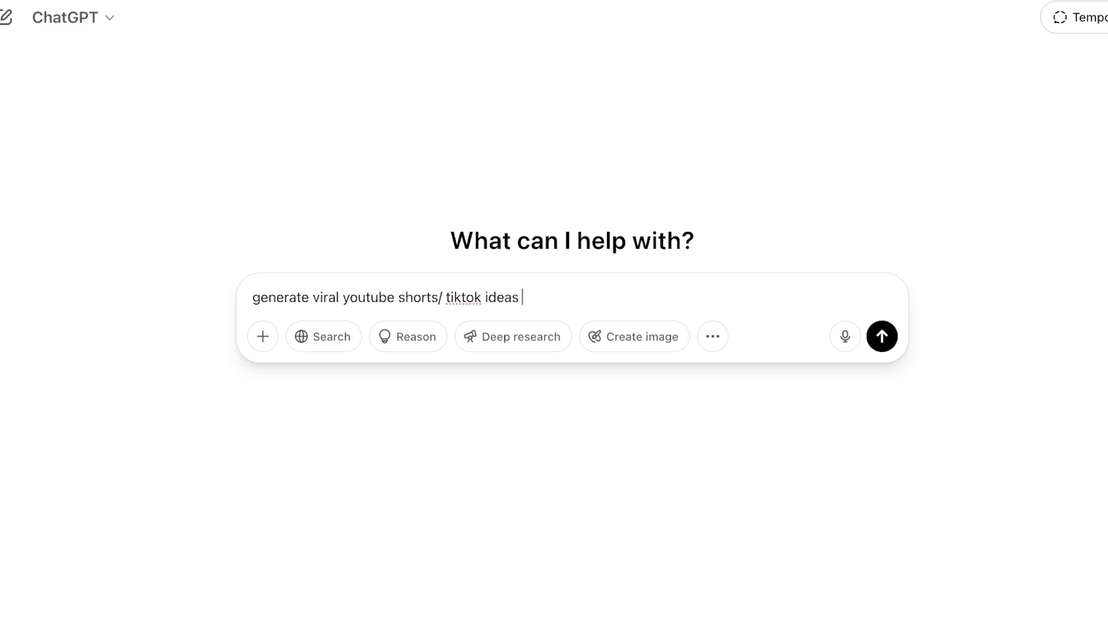
# Add the word "faceless" to the drafted prompt, placing it directly before "shorts/"
pyautogui.click(486, 298)
pyautogui.write('faceless')
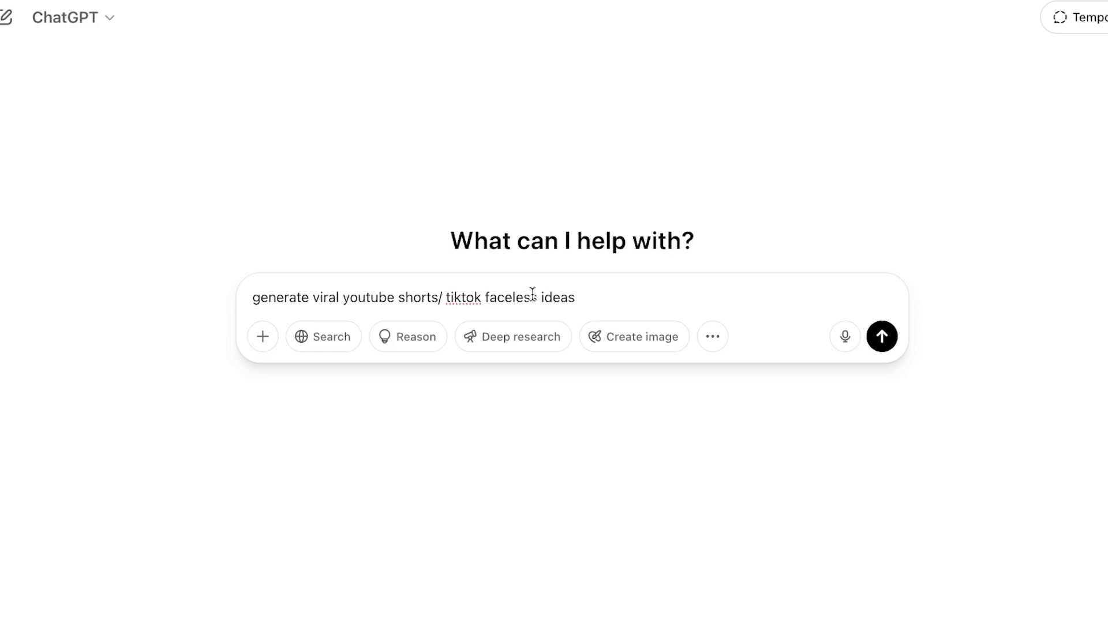
pyautogui.moveTo(541, 292); pyautogui.dragTo(485, 292)
pyautogui.press('super+x')
pyautogui.click(398, 296)
pyautogui.press('super+v')
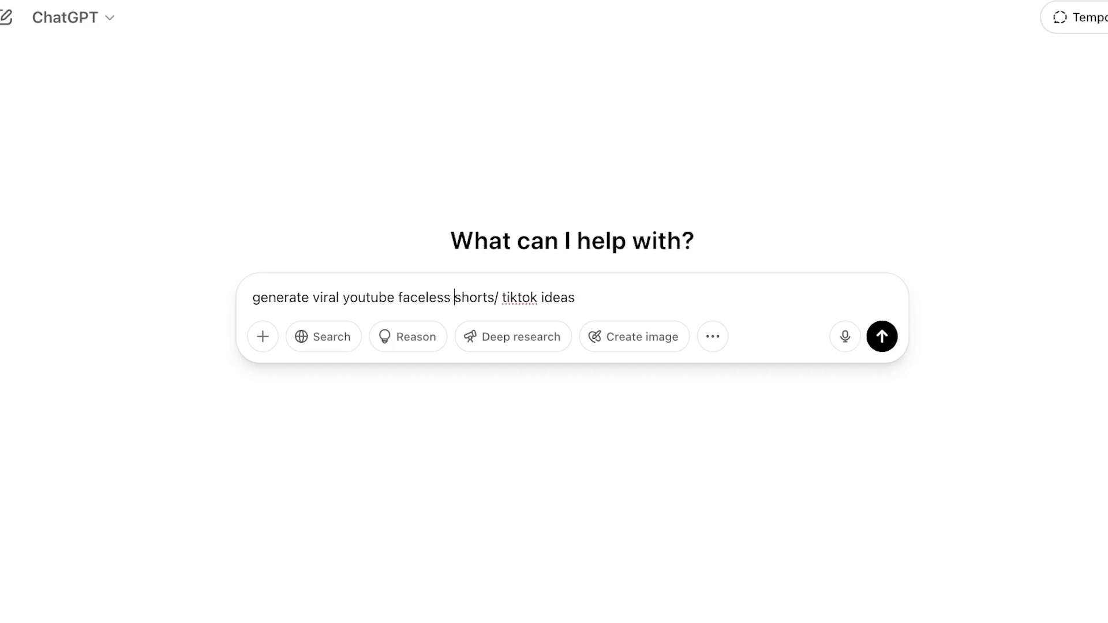
# Complete the prompt with "for techonology" at its end and send it
pyautogui.click(597, 296)
pyautogui.write('for techonology')
pyautogui.click(873, 343)
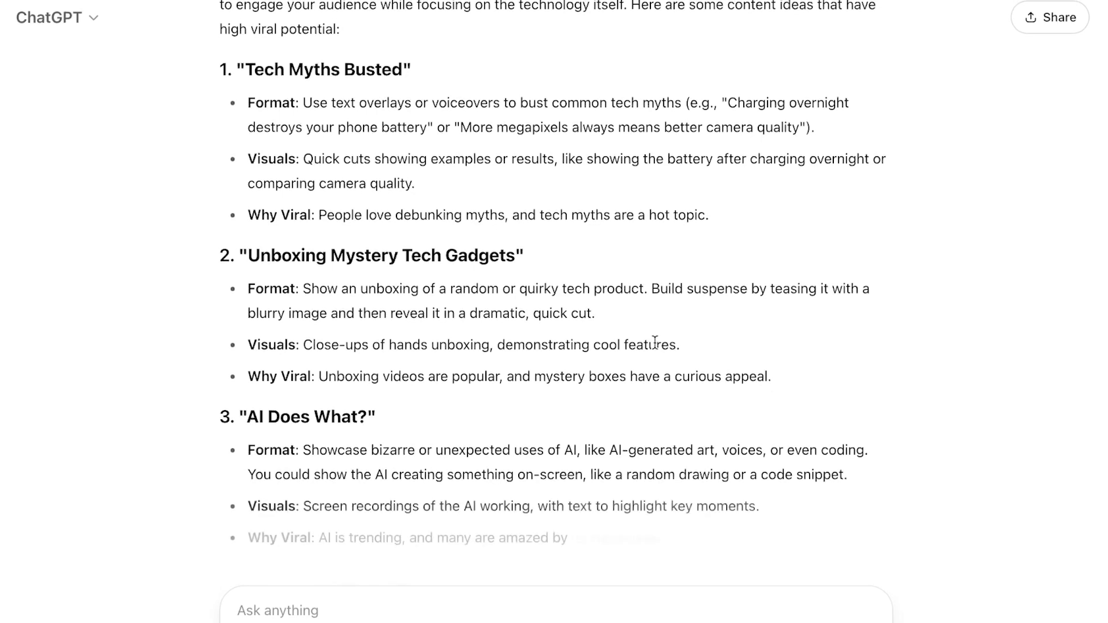
# Read through the generated faceless technology video ideas, comparing their formats, visuals and viral reasons
pyautogui.scroll(5, 655, 344)
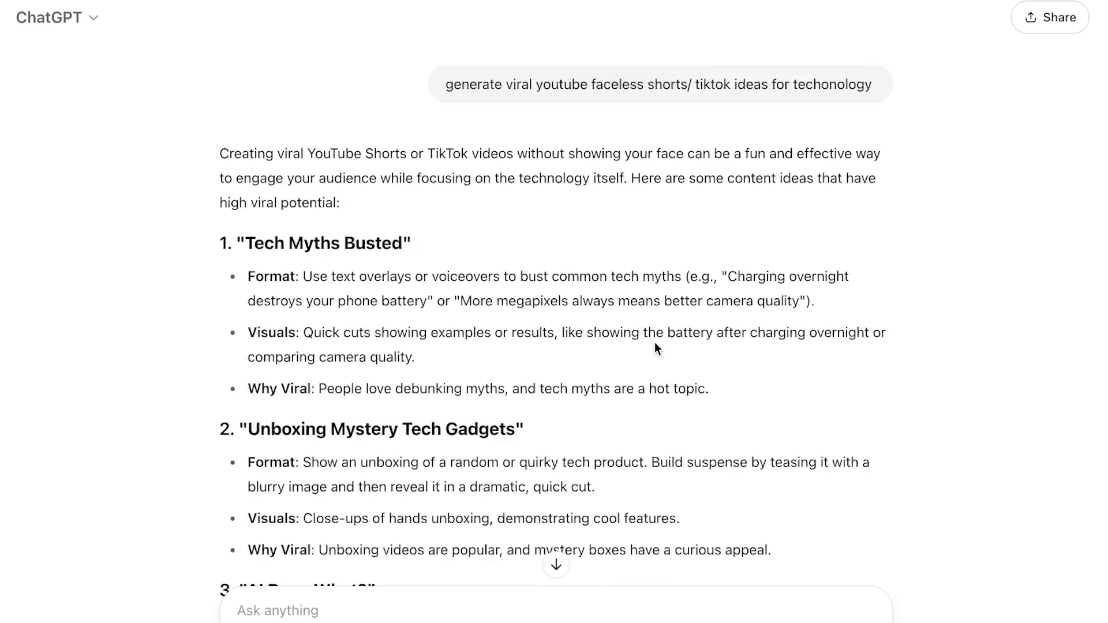
pyautogui.scroll(-10, 655, 344)
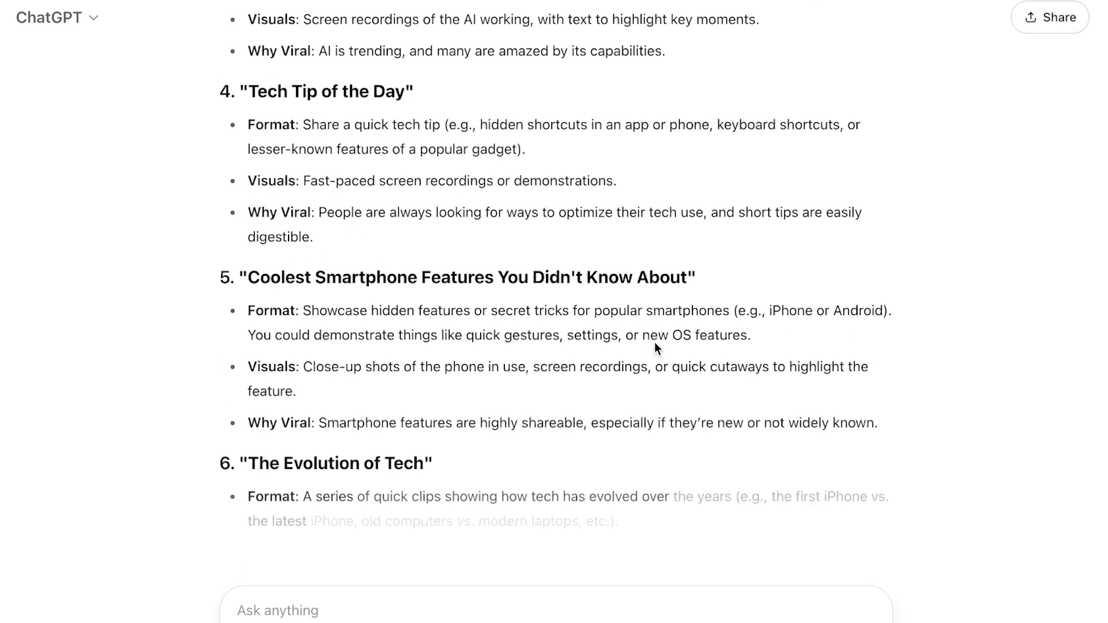
pyautogui.scroll(3, 655, 342)
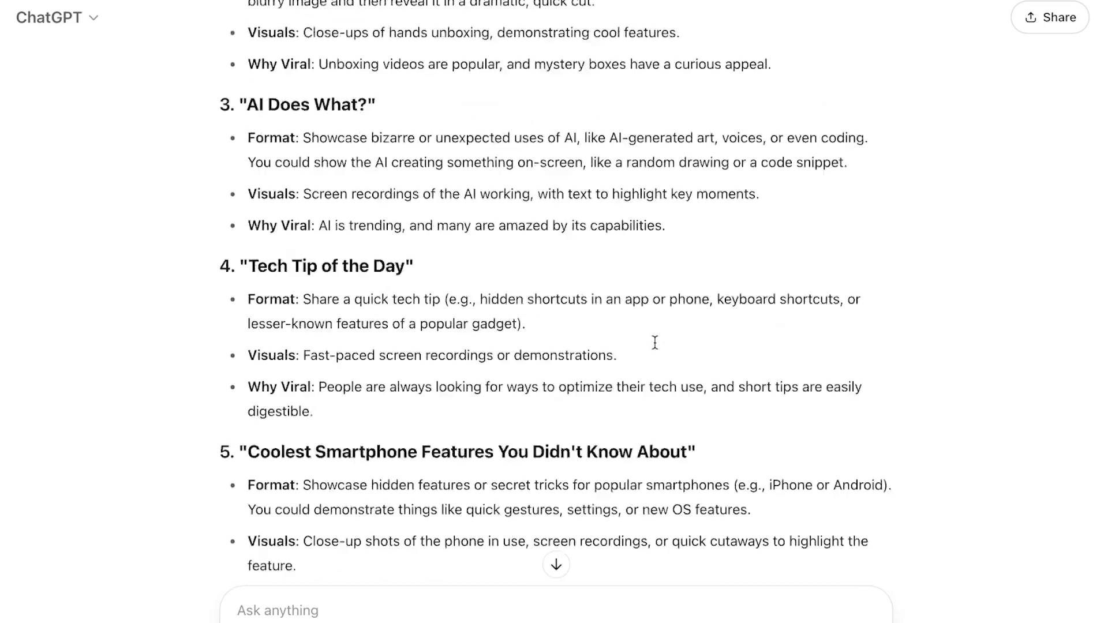
pyautogui.scroll(6, 654, 342)
pyautogui.scroll(-2, 647, 338)
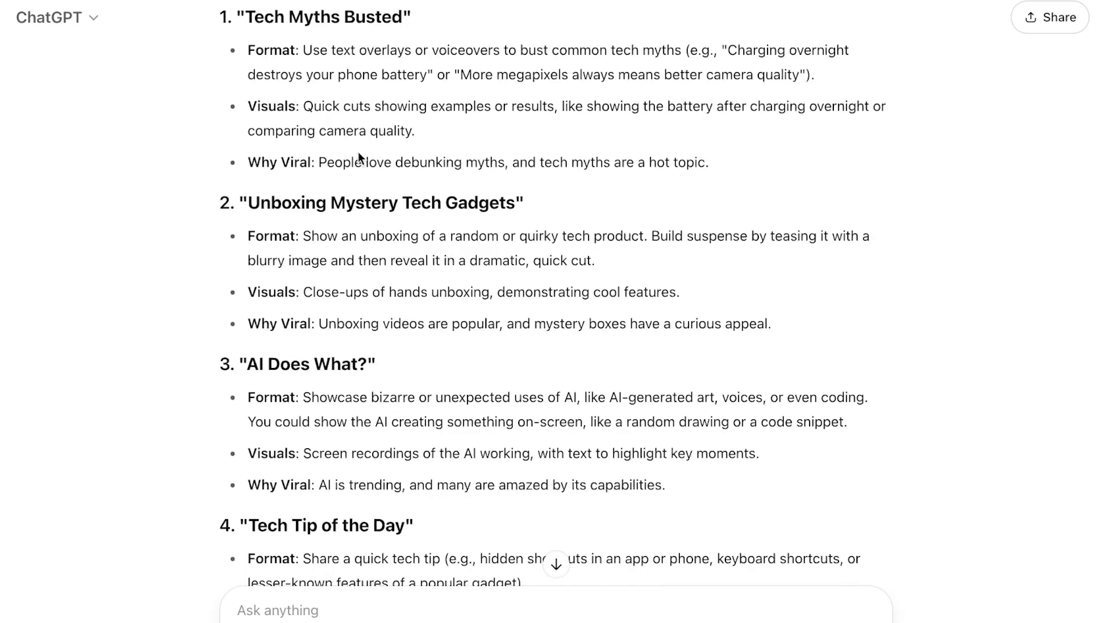
pyautogui.scroll(-1, 367, 208)
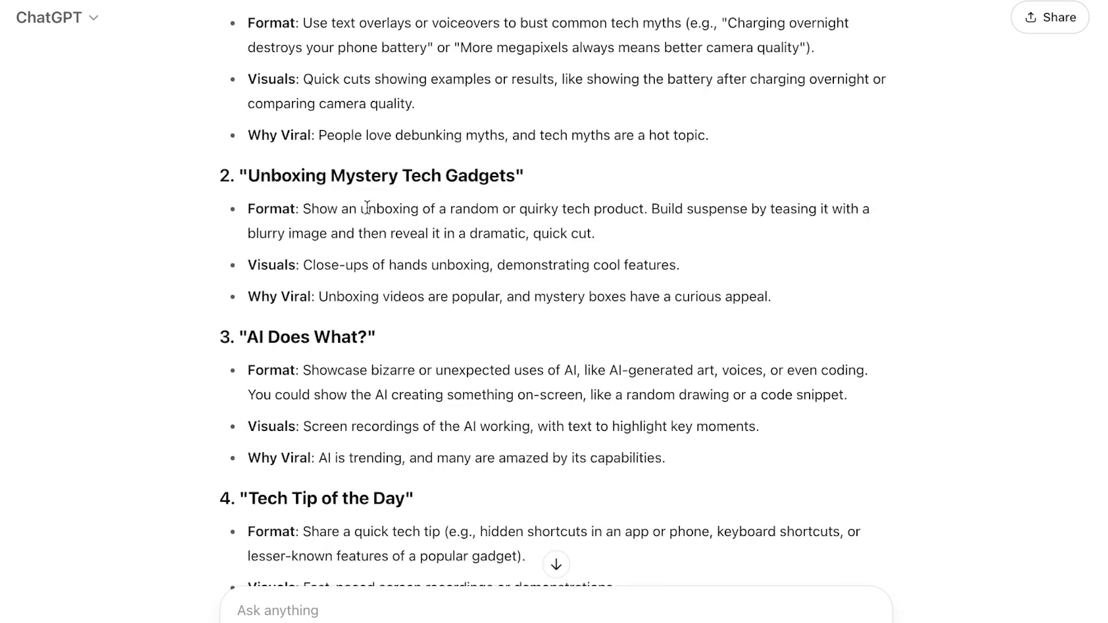
pyautogui.scroll(-7, 367, 207)
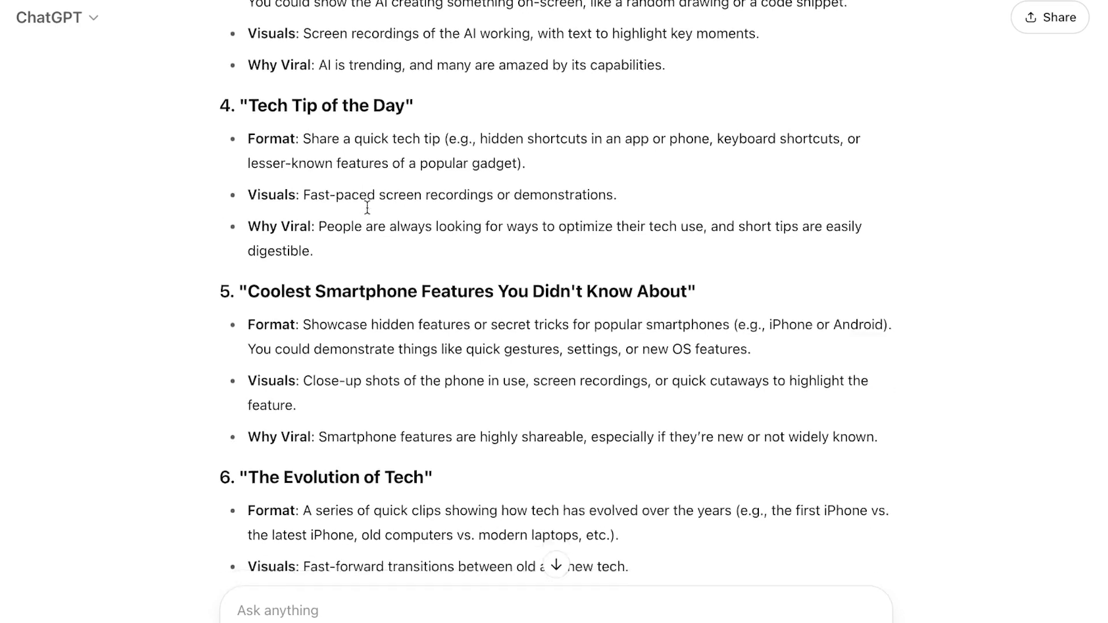
pyautogui.scroll(-9, 367, 208)
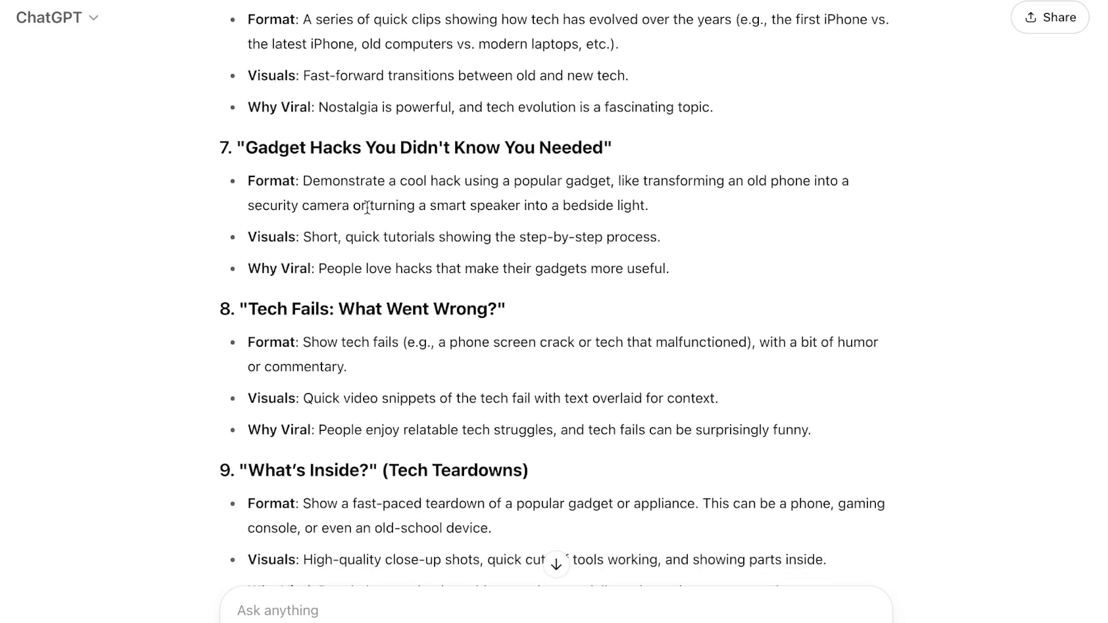
pyautogui.scroll(-5, 367, 206)
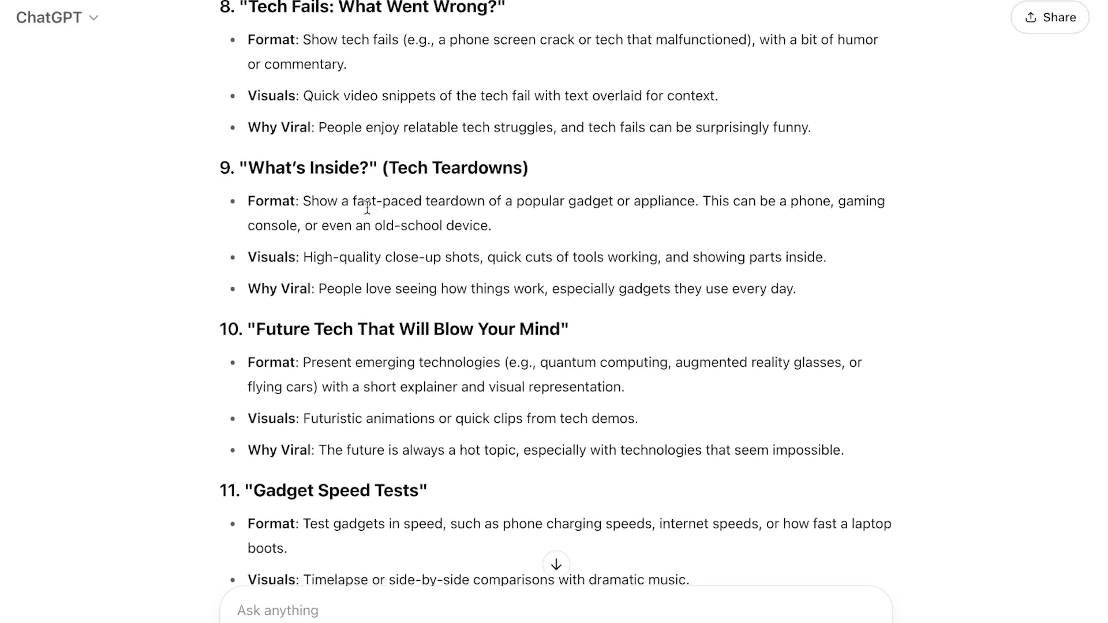
pyautogui.scroll(-5, 367, 206)
pyautogui.scroll(10, 367, 206)
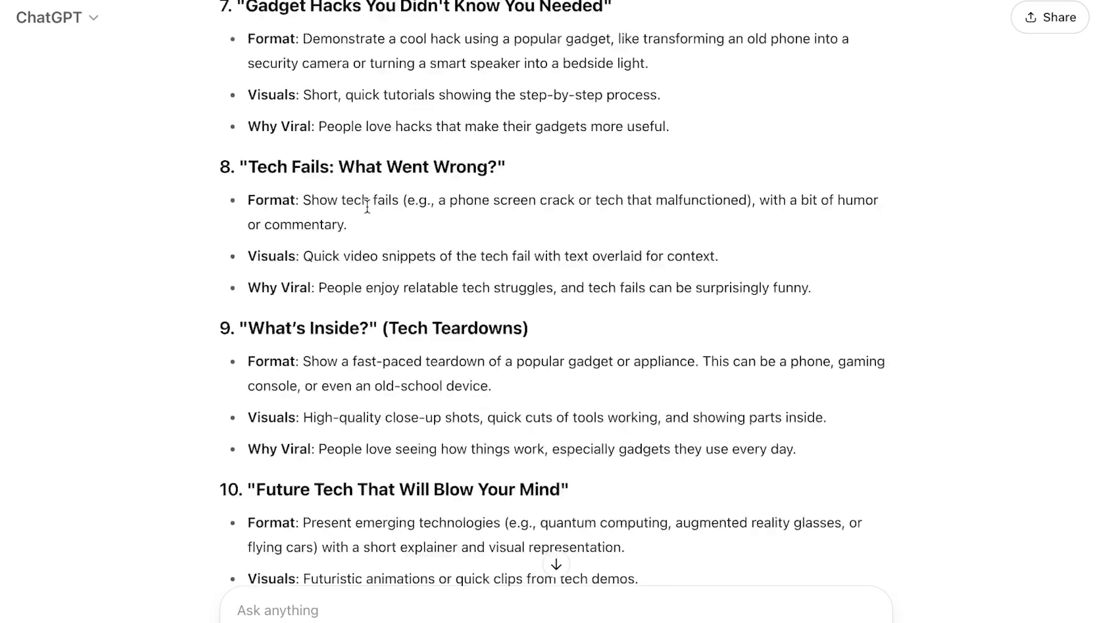
pyautogui.scroll(13, 367, 206)
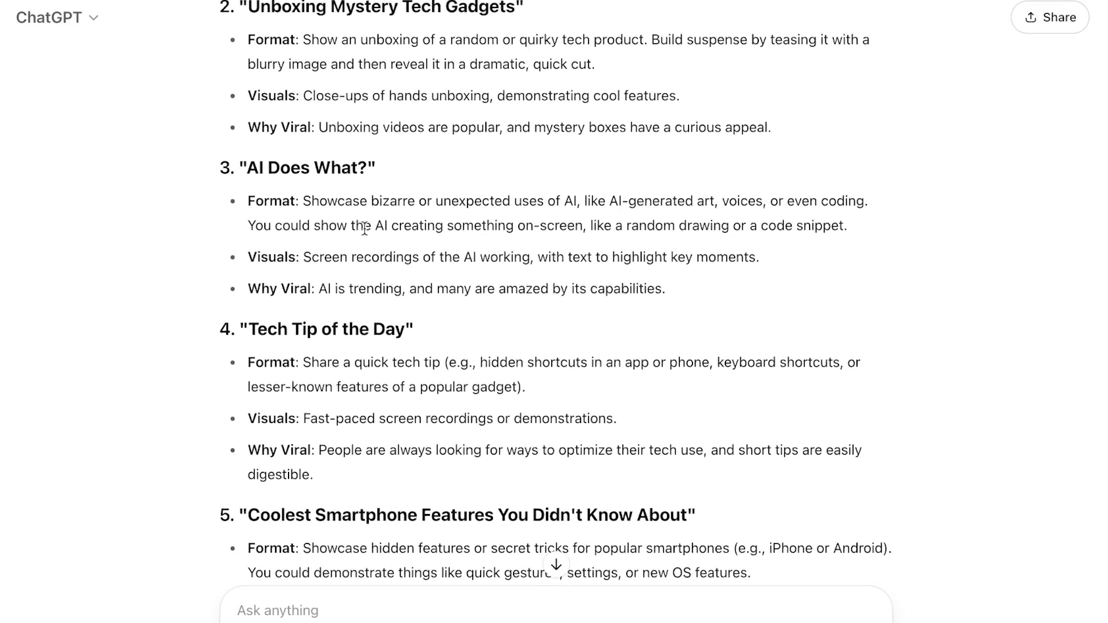
# Pick the third idea, "AI Does What?", and send the follow-up "to give me more ideas for no 3"
pyautogui.moveTo(240, 168); pyautogui.dragTo(374, 167)
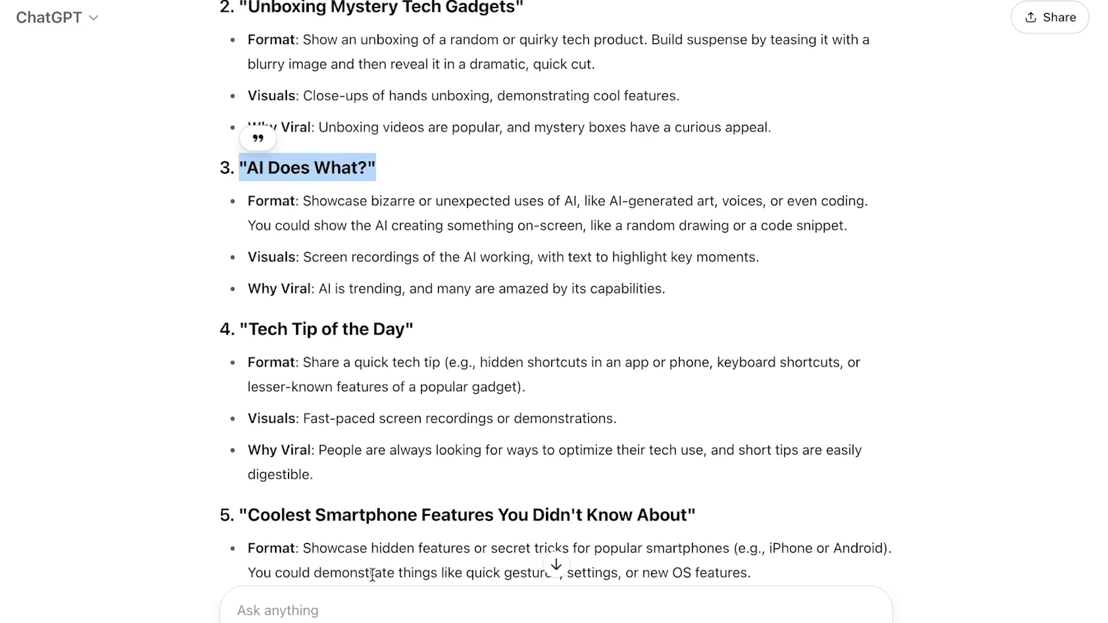
pyautogui.click(332, 606)
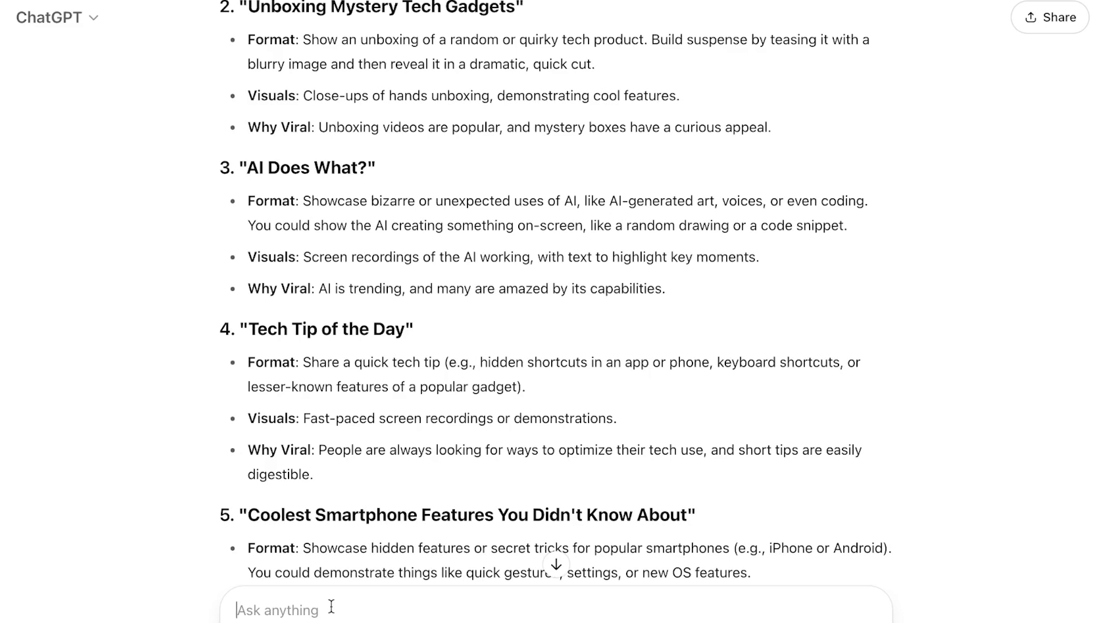
pyautogui.write('to give me more ideas for n')
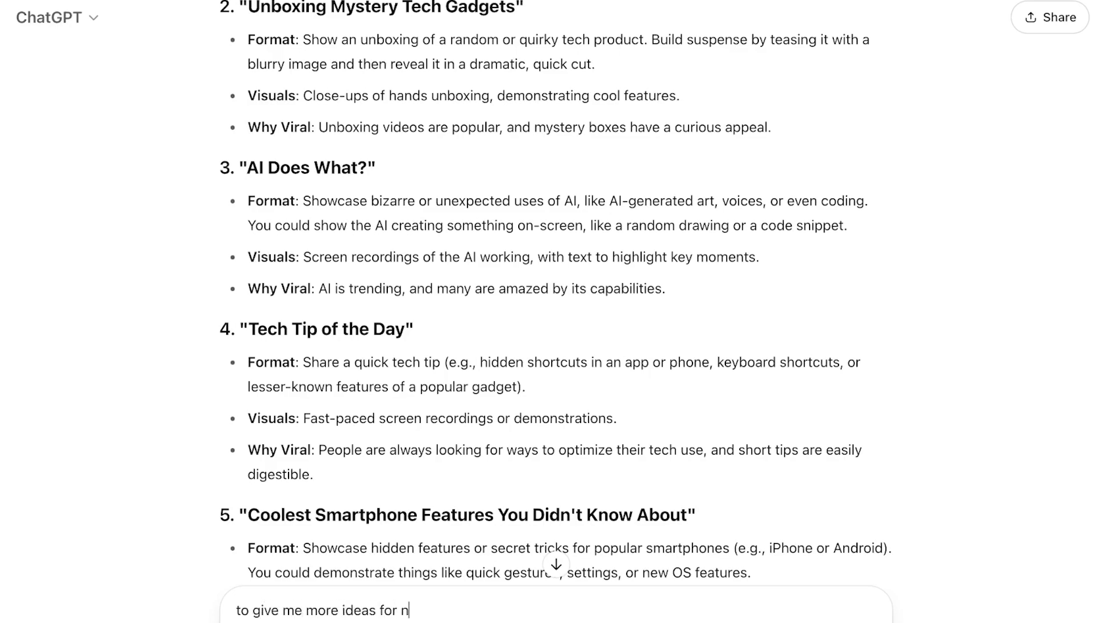
pyautogui.write('o 3')
pyautogui.press('Return')
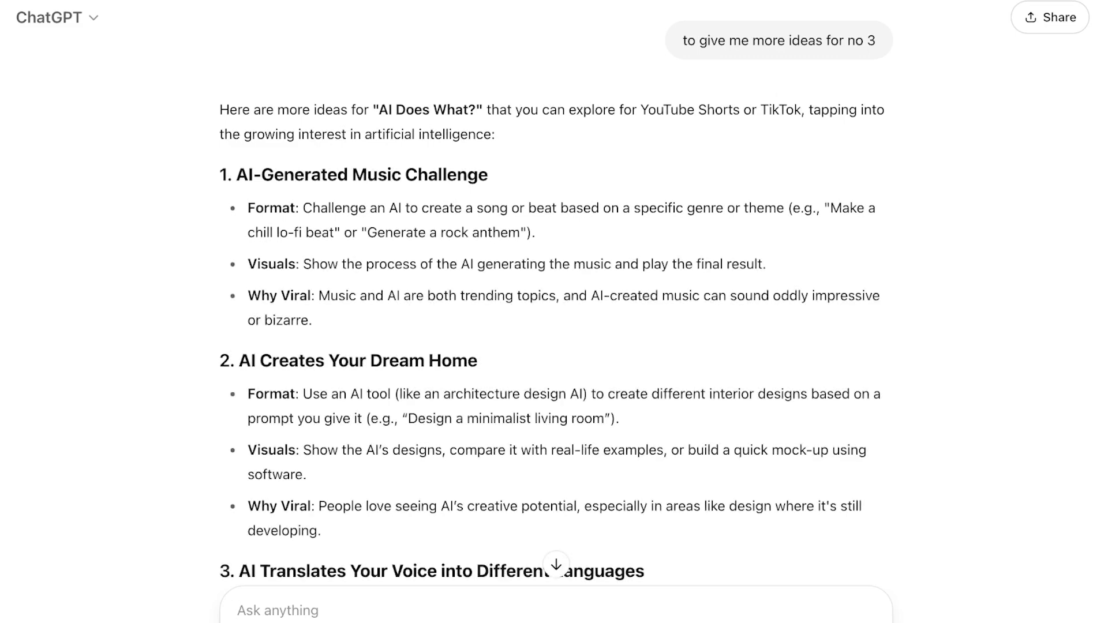
# Skim the new ideas and send "to give me 30 tiktok ideas for " ai in 2025 " keep in mind the ideas you just shared"
pyautogui.scroll(-6, 359, 519)
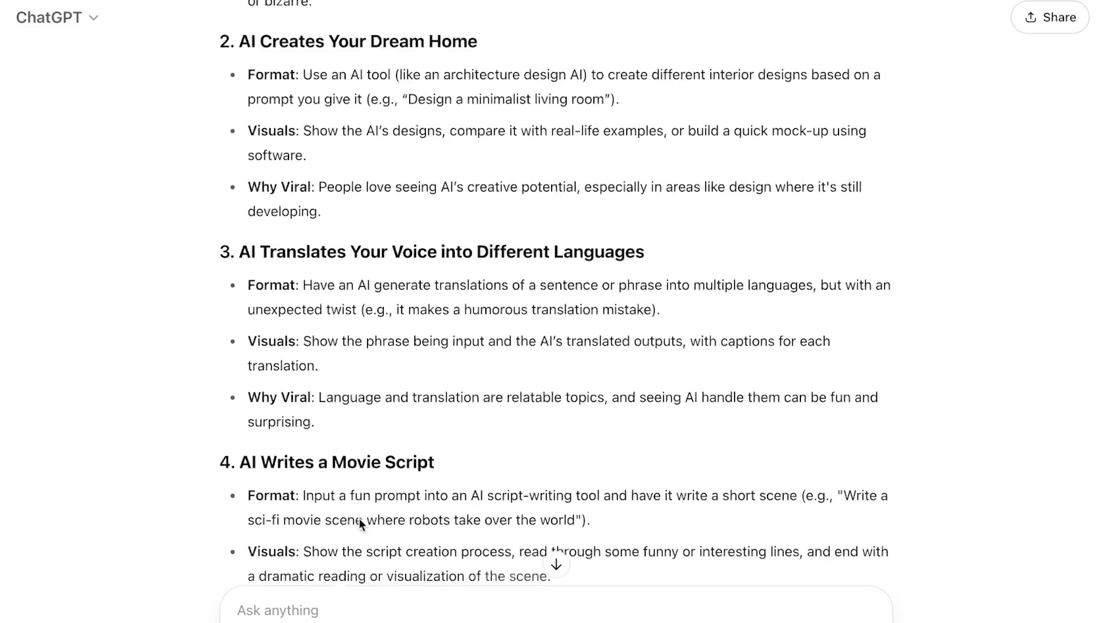
pyautogui.scroll(-4, 359, 518)
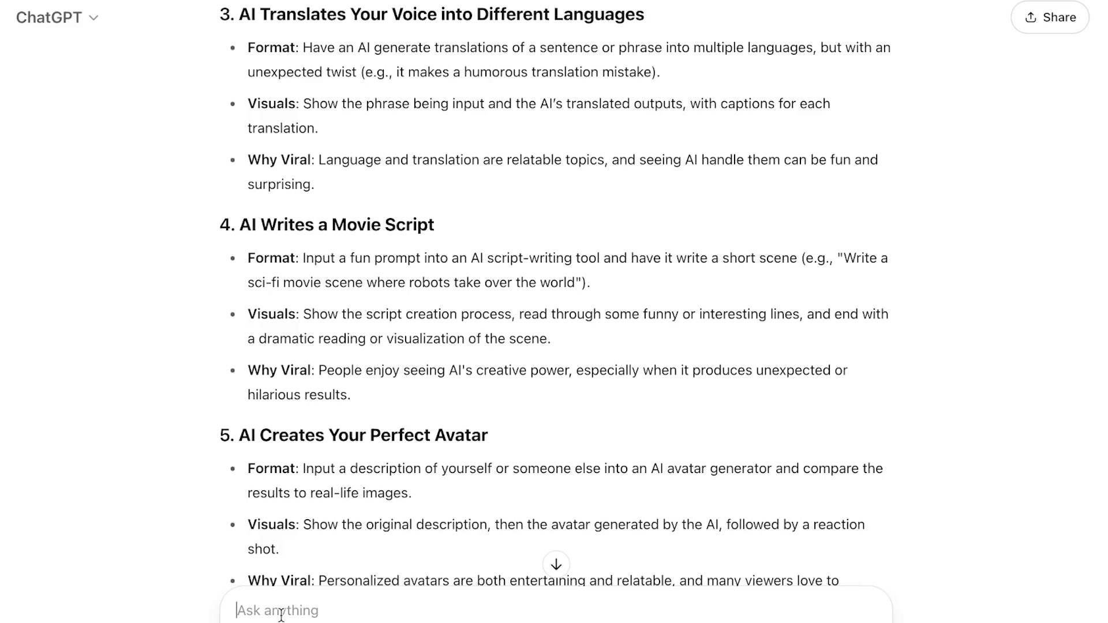
pyautogui.write('to')
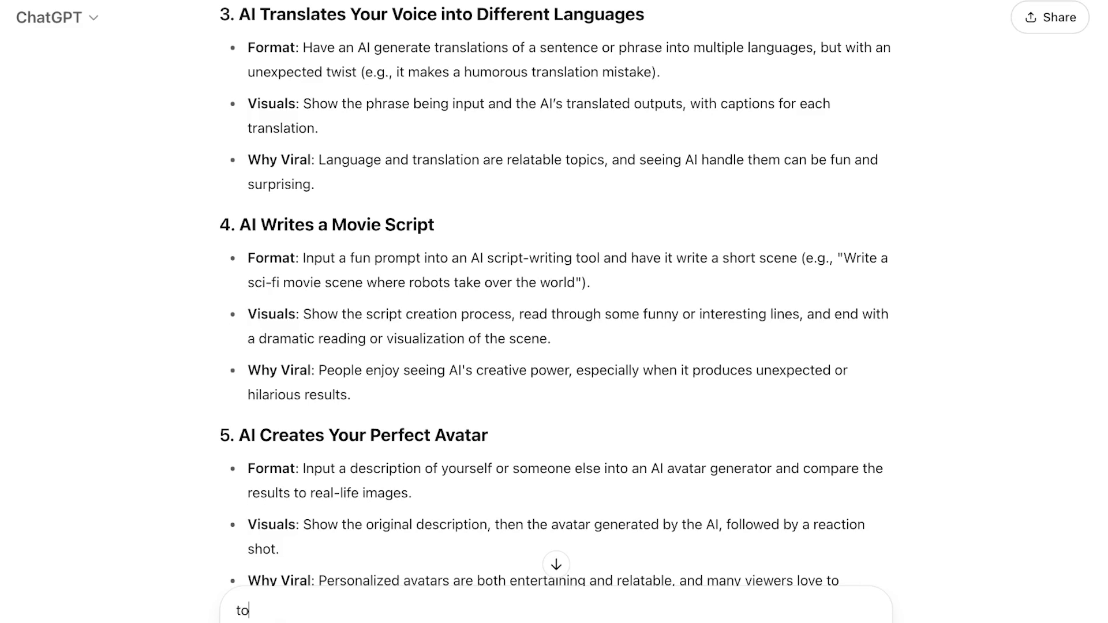
pyautogui.write(' give me 30 tiktok ideas for ')
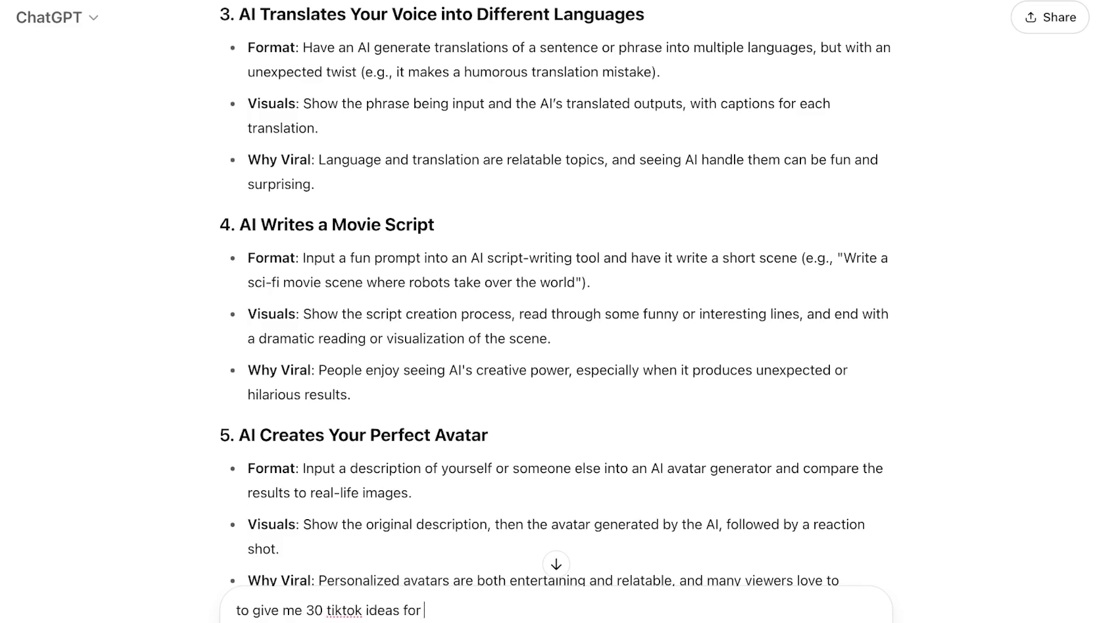
pyautogui.write('" ai in 2025')
pyautogui.press('BackSpace')
pyautogui.write('" keep in min')
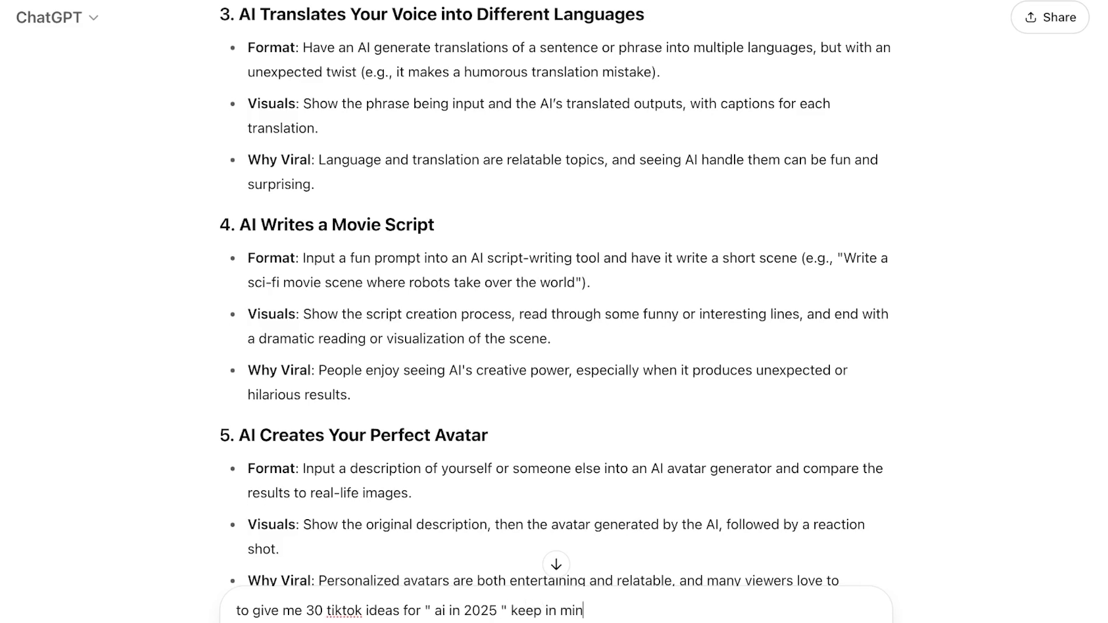
pyautogui.write('d the ideas you jus')
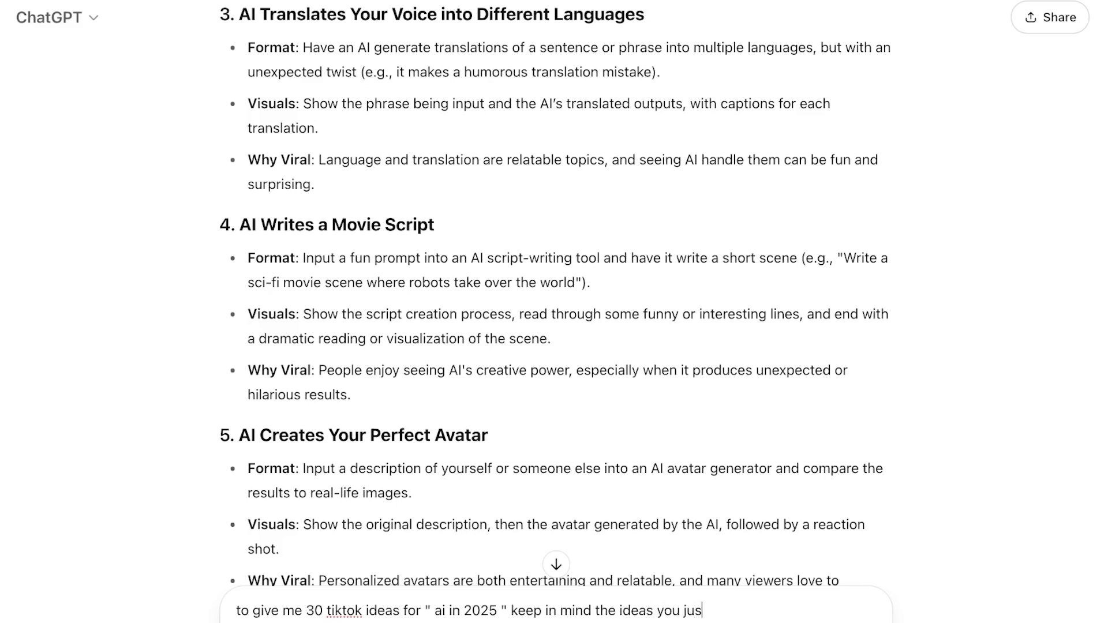
pyautogui.write('t shared')
pyautogui.press('Return')
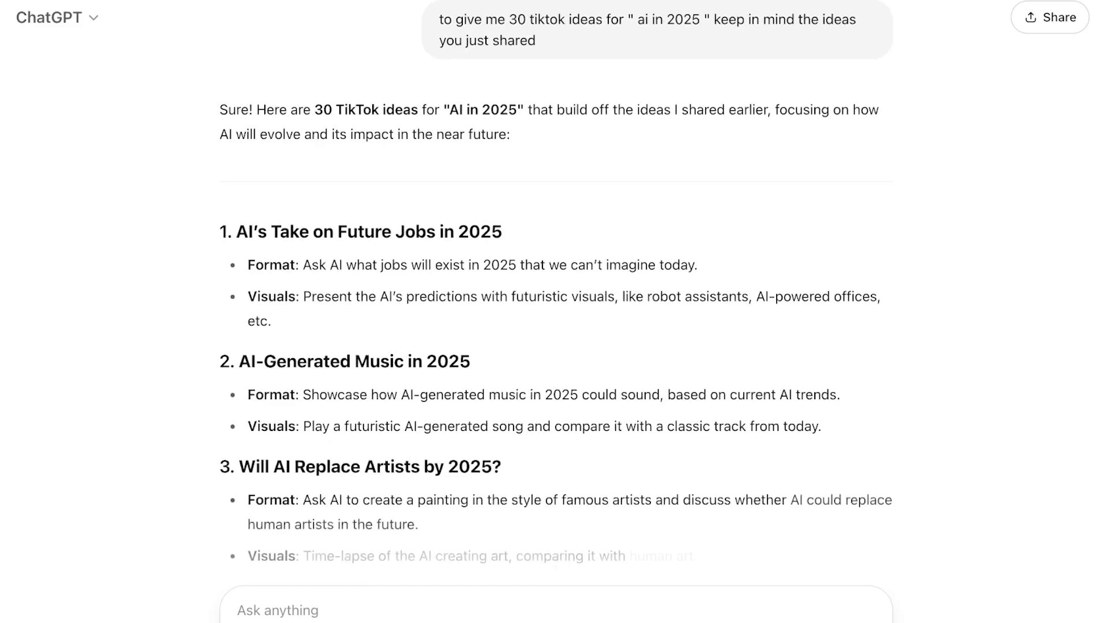
# Examine the generated list of TikTok ideas about AI in 2025, including each idea's format and visuals
pyautogui.scroll(-6, 853, 497)
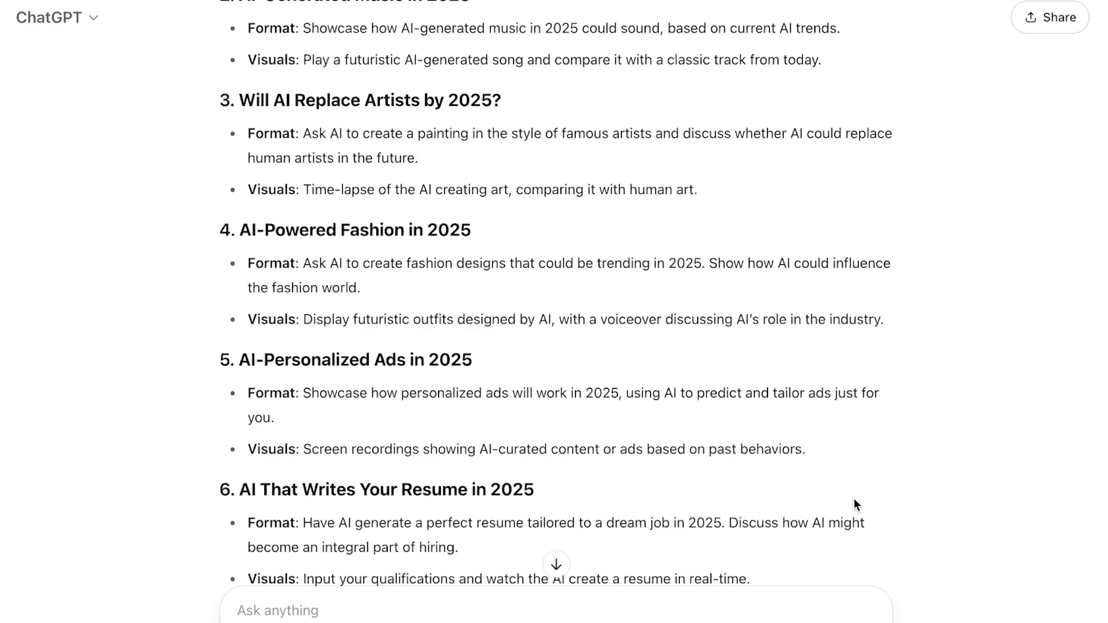
pyautogui.scroll(-1, 853, 497)
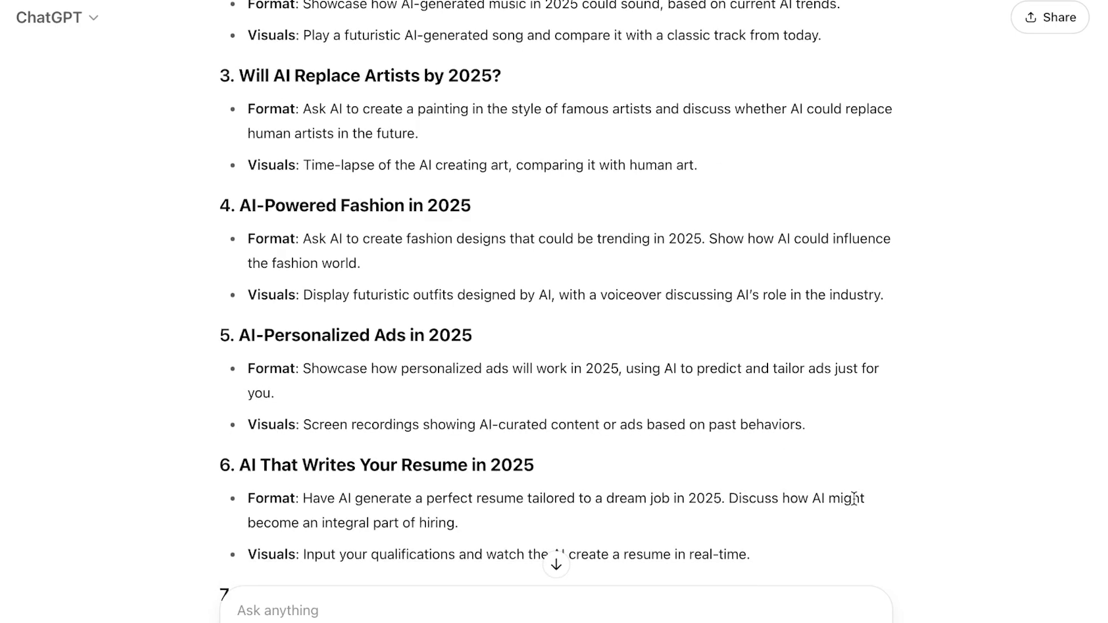
pyautogui.scroll(-15, 854, 497)
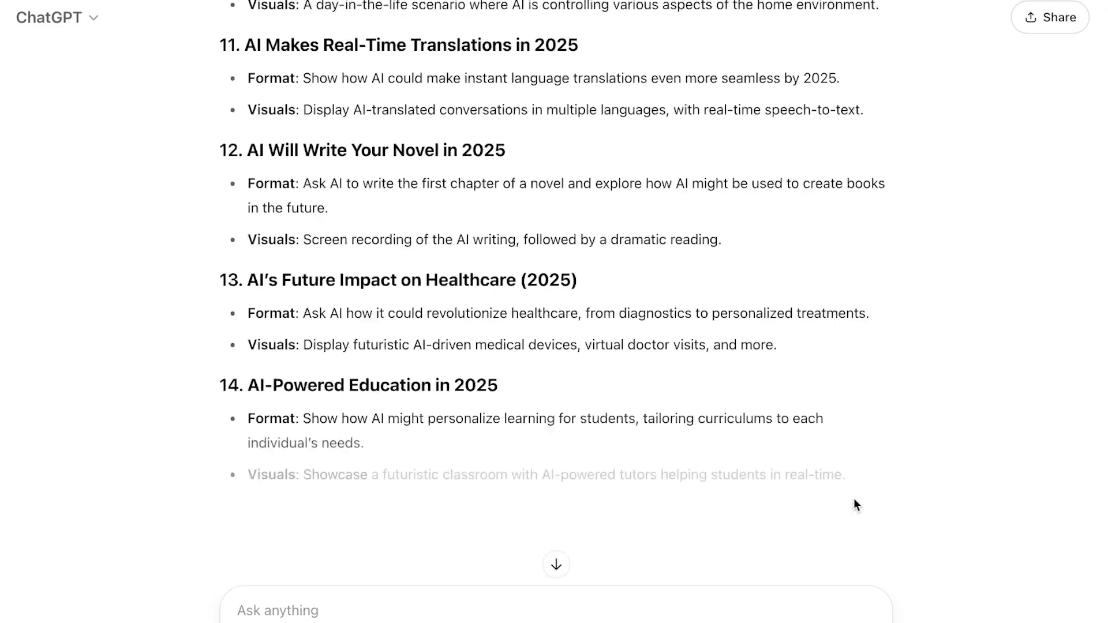
pyautogui.scroll(-4, 854, 498)
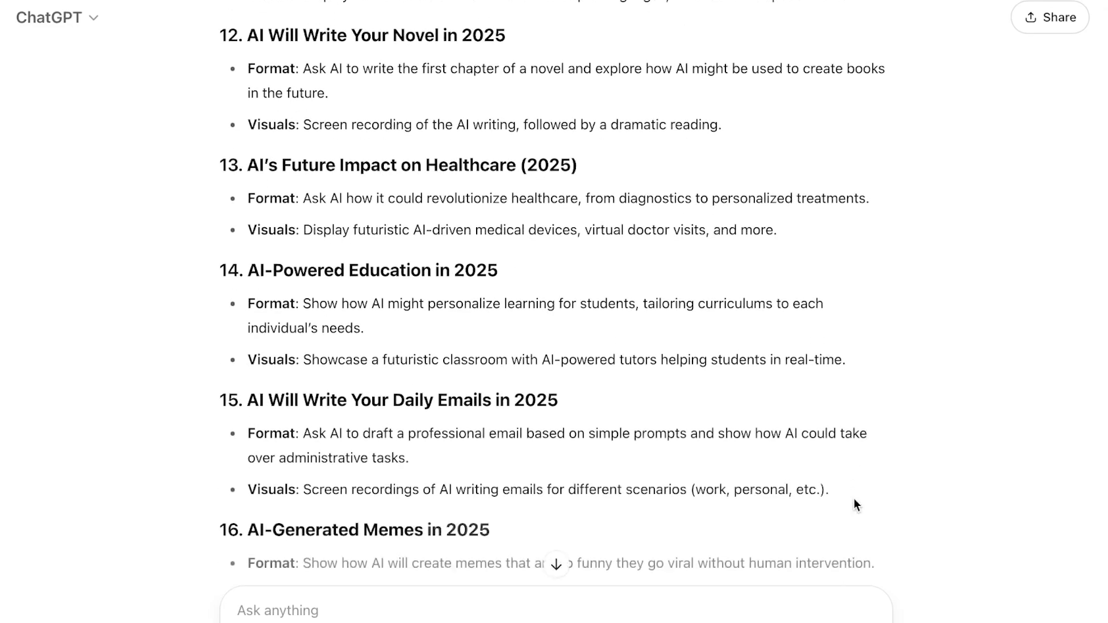
pyautogui.scroll(8, 854, 498)
pyautogui.scroll(8, 853, 504)
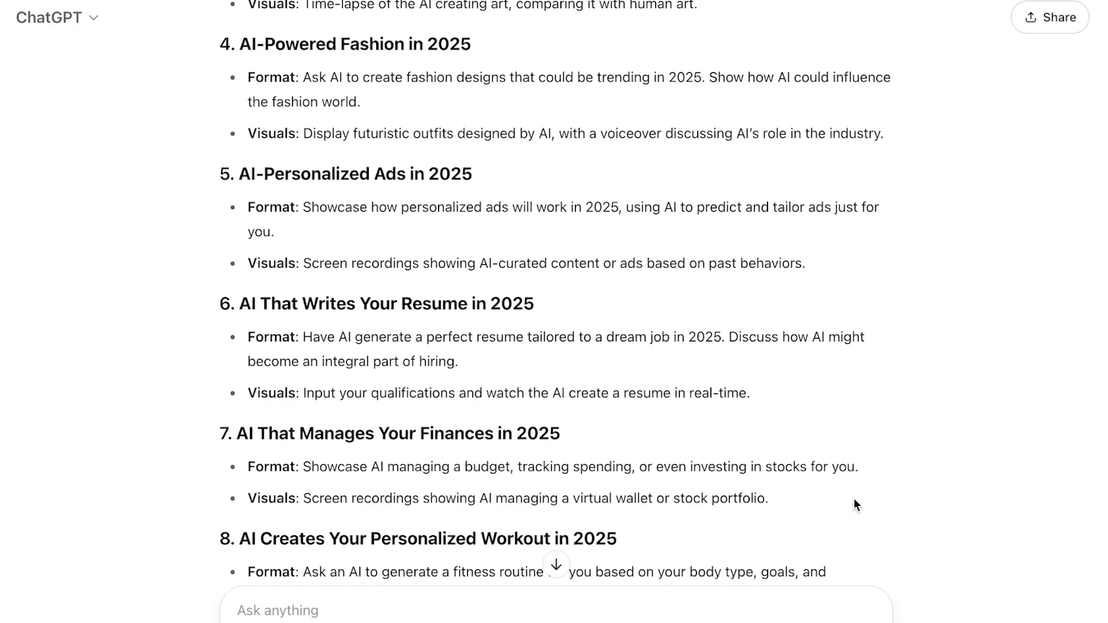
pyautogui.scroll(-7, 854, 499)
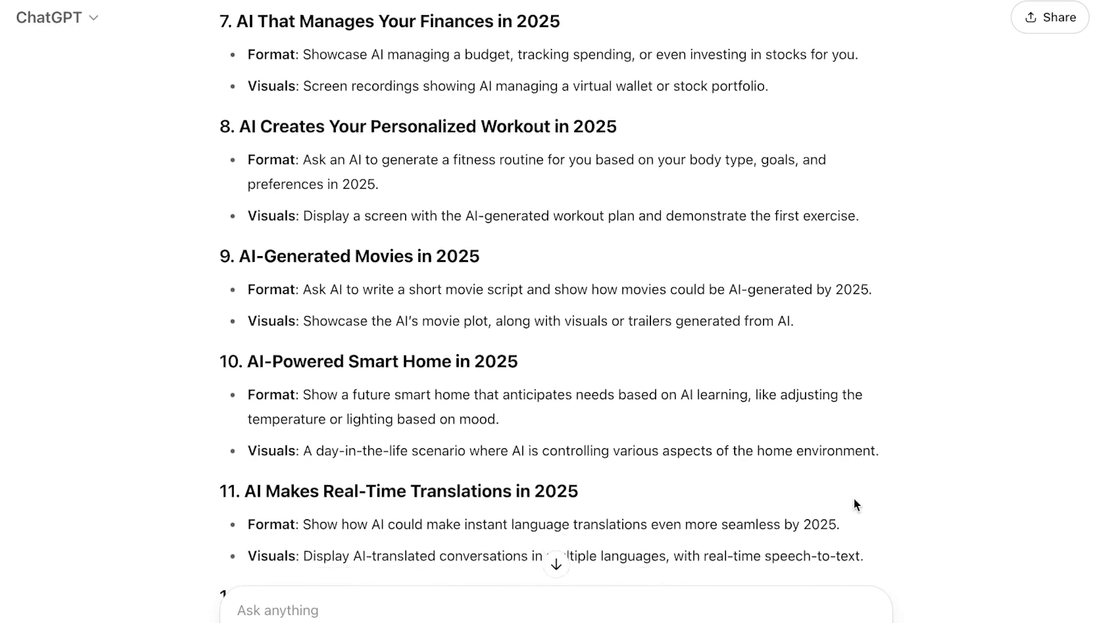
pyautogui.scroll(-7, 854, 501)
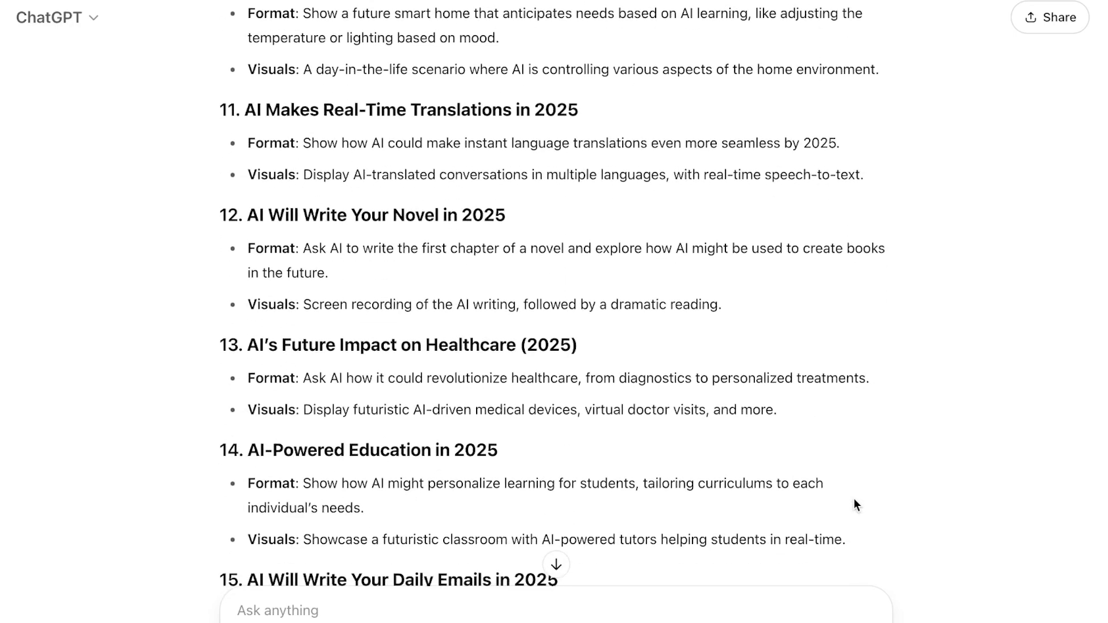
# Read through the remaining TikTok ideas about AI in 2025 and send the follow-up "to rate these ideas according to its seo"
pyautogui.scroll(-3, 856, 505)
pyautogui.scroll(-5, 856, 504)
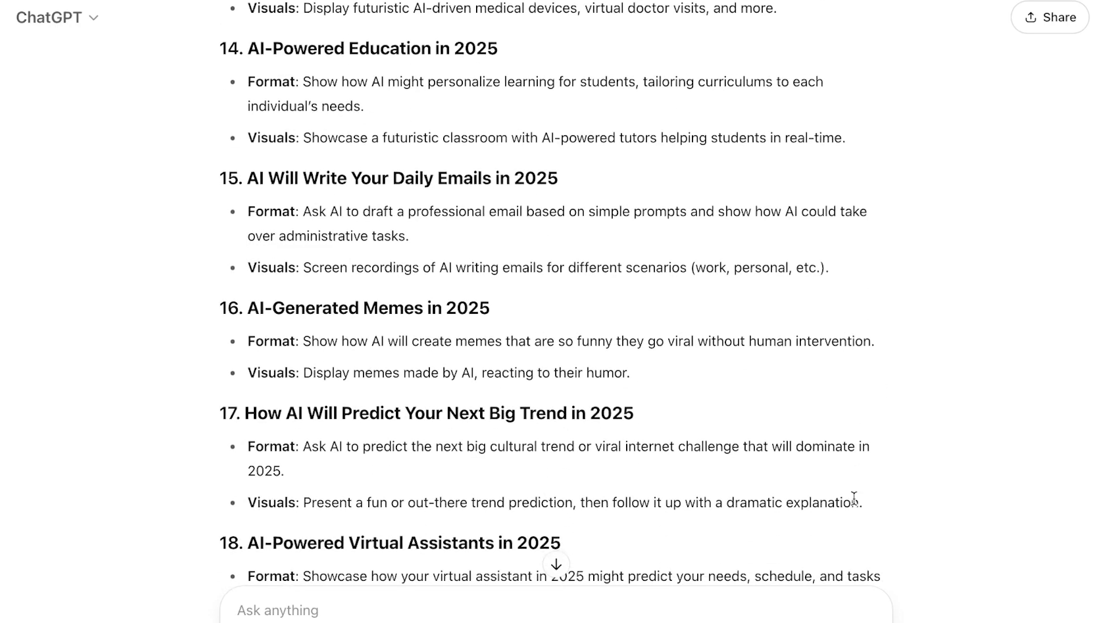
pyautogui.scroll(-8, 854, 497)
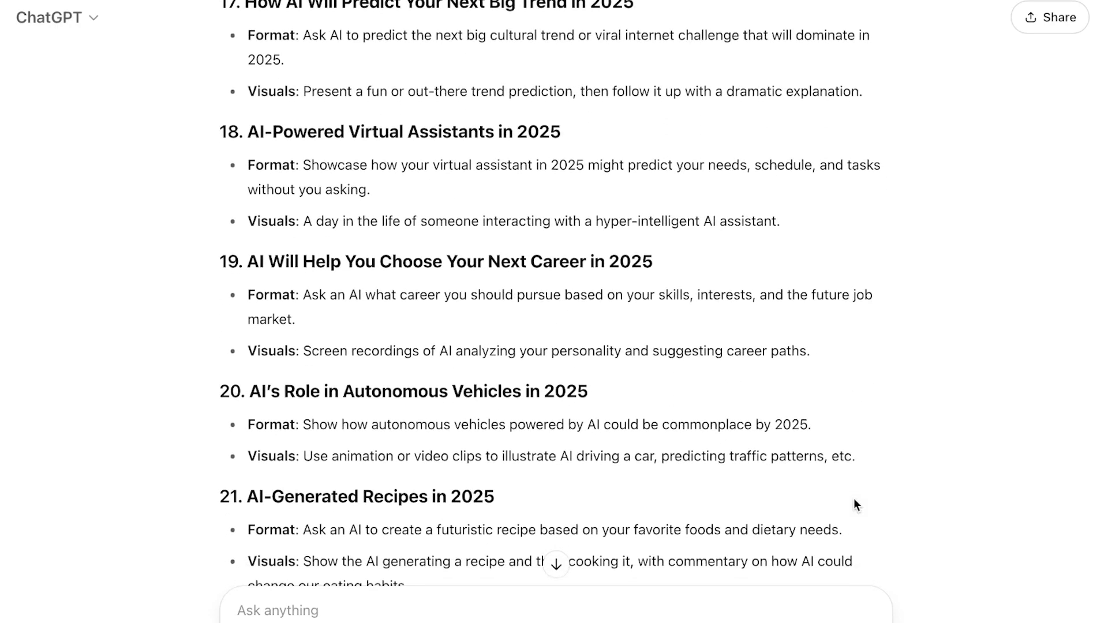
pyautogui.scroll(-20, 854, 500)
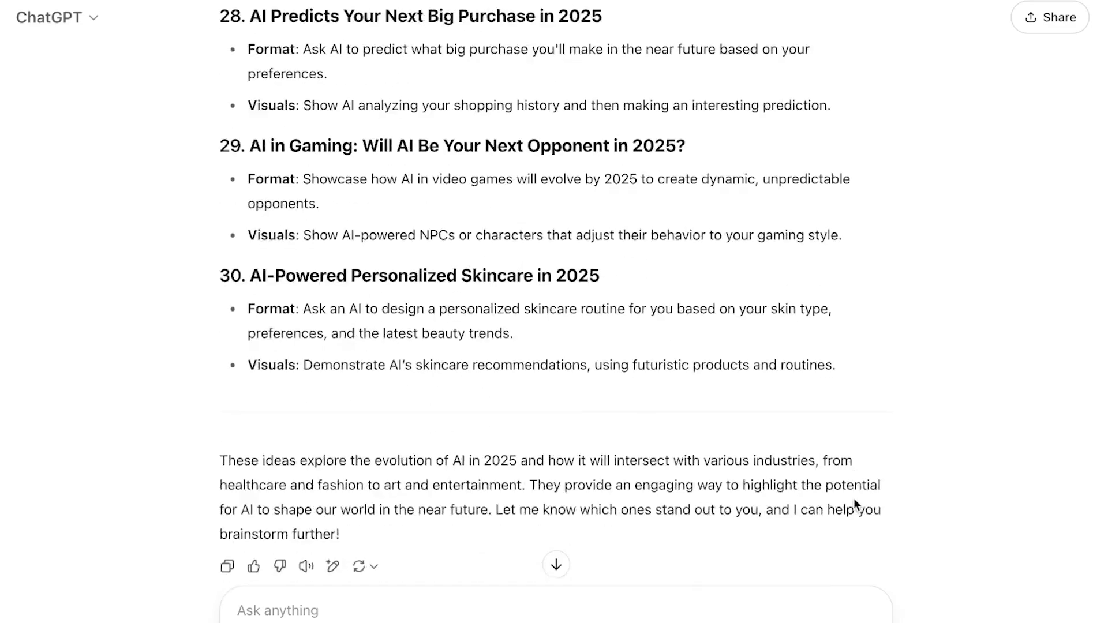
pyautogui.scroll(-2, 854, 504)
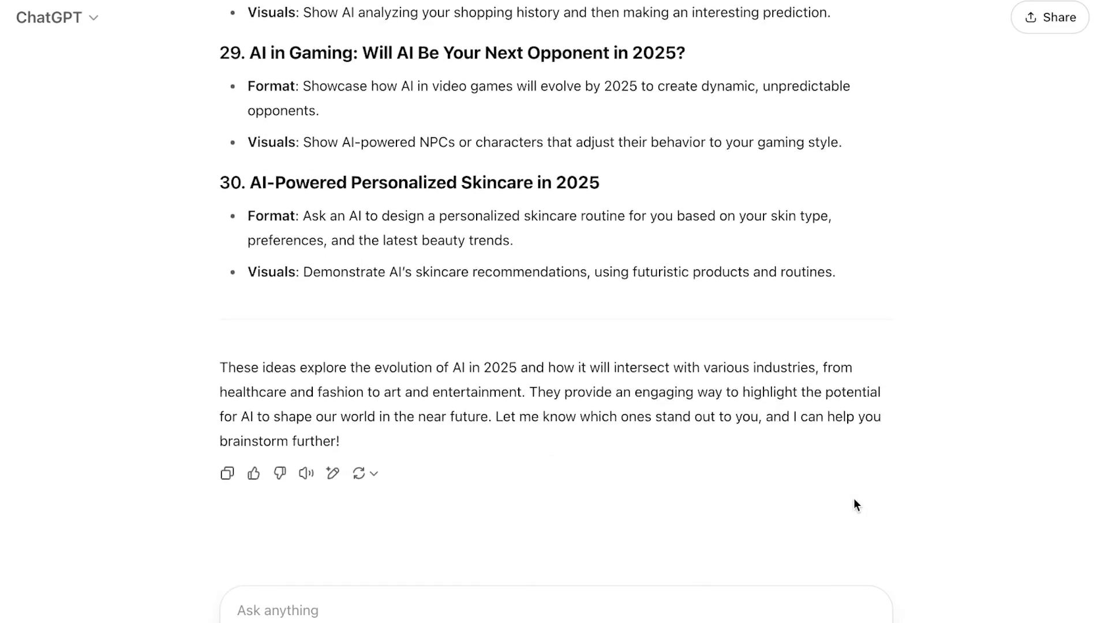
pyautogui.scroll(9, 853, 498)
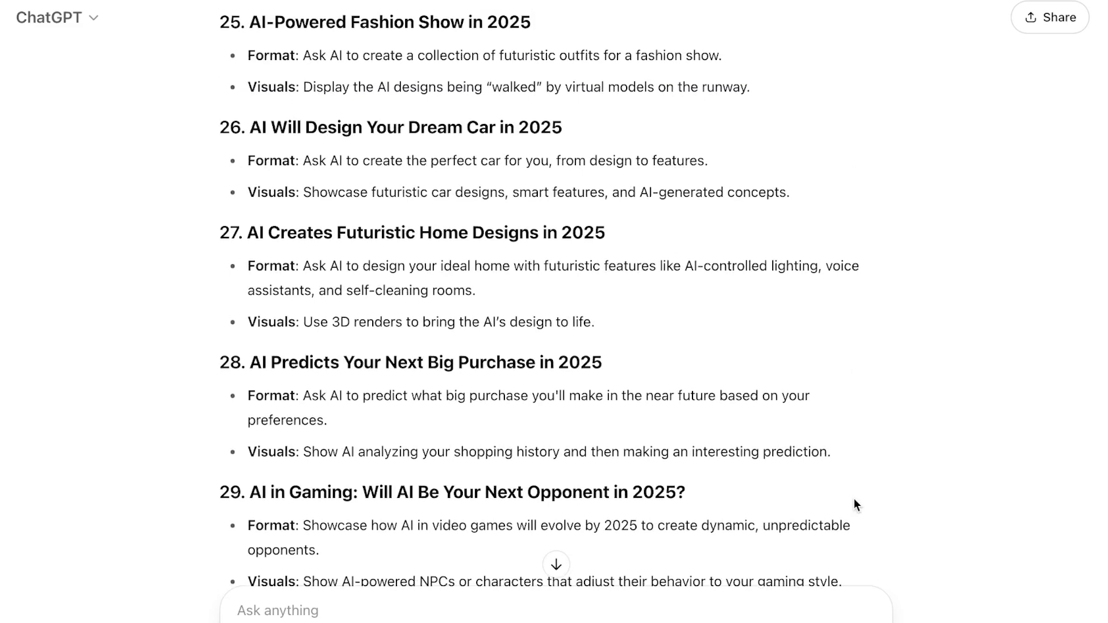
pyautogui.click(447, 609)
pyautogui.write('to rate these ide')
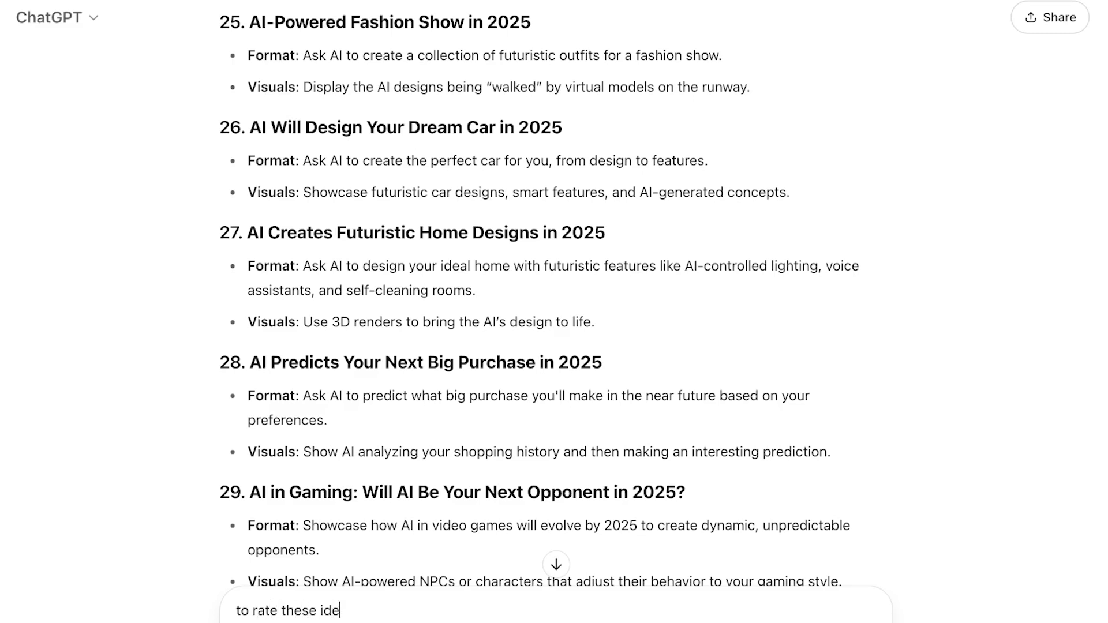
pyautogui.write('as according to its ')
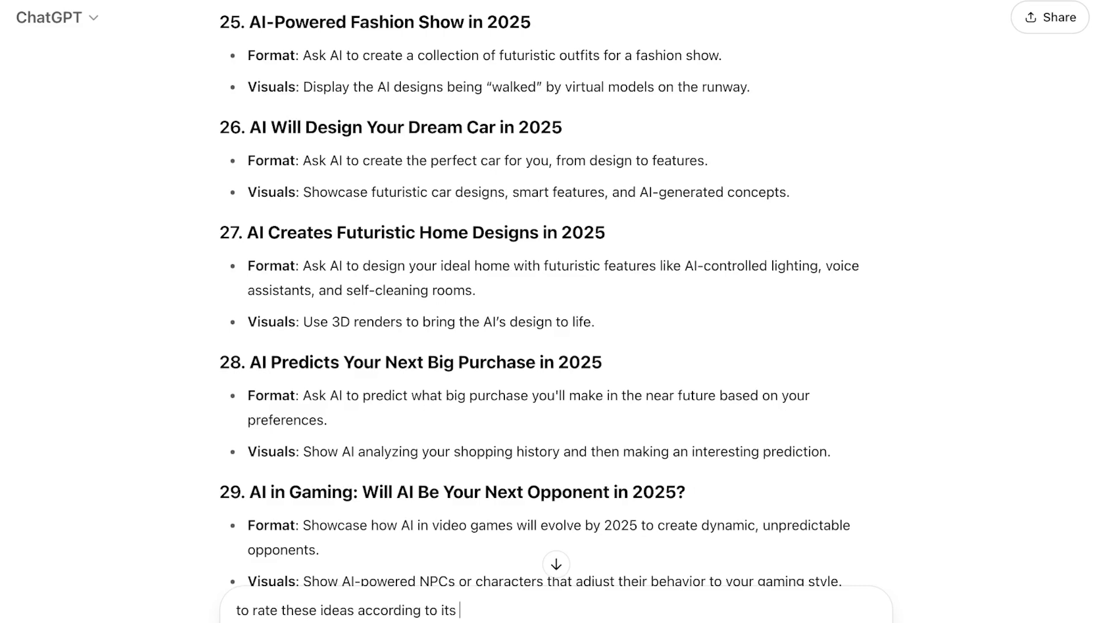
pyautogui.write('seo')
pyautogui.press('Return')
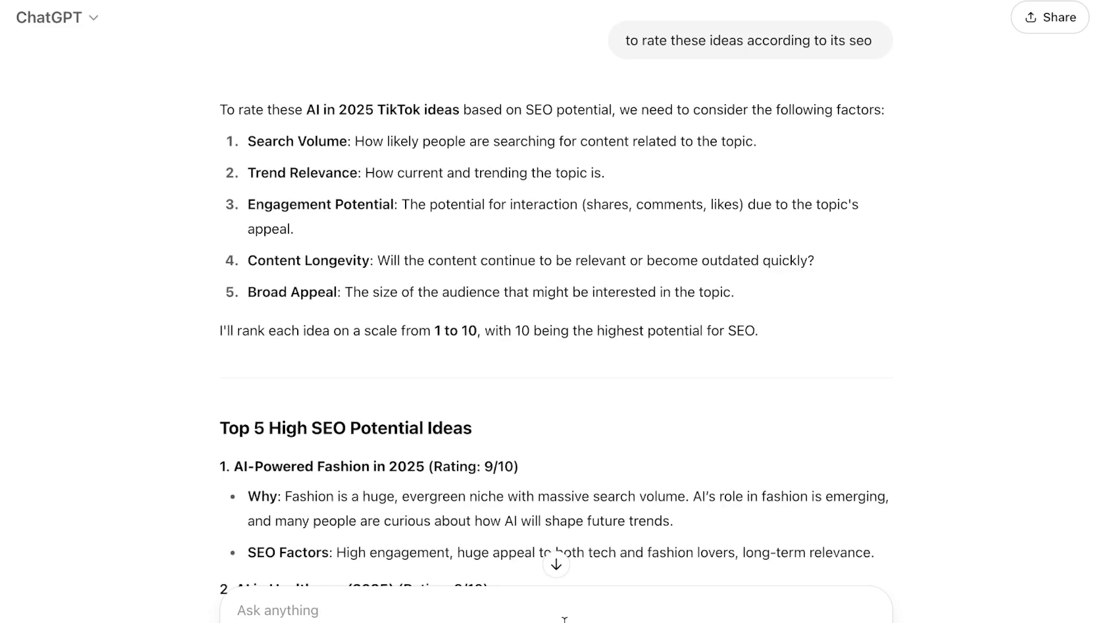
# Examine the SEO rating of the ideas, covering the high, medium and lower potential groups and their reasons
pyautogui.scroll(-3, 745, 434)
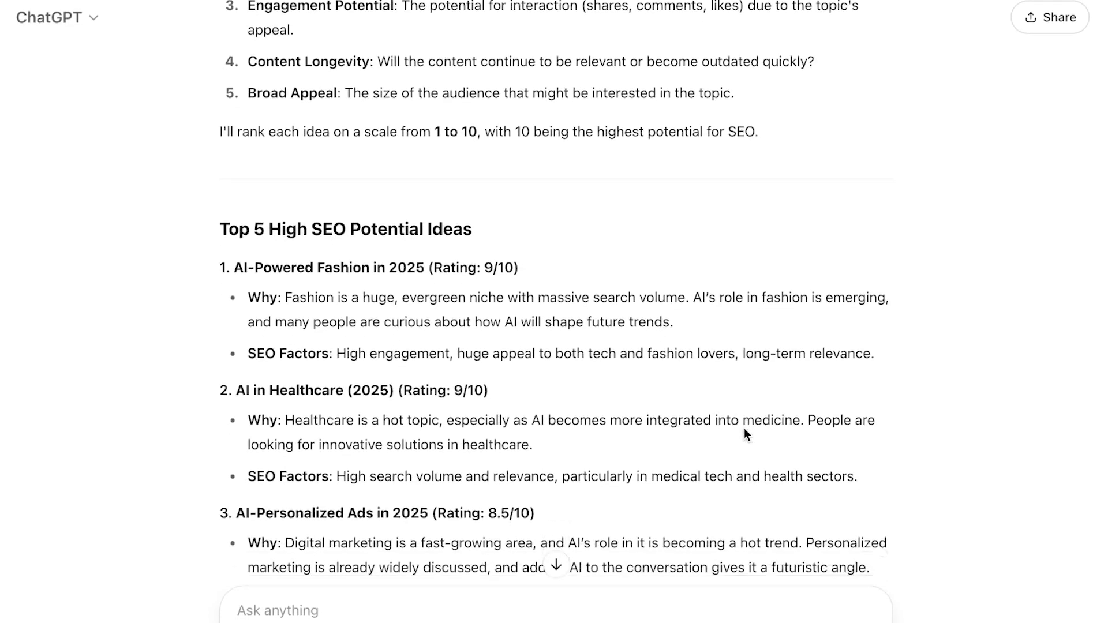
pyautogui.scroll(-4, 745, 429)
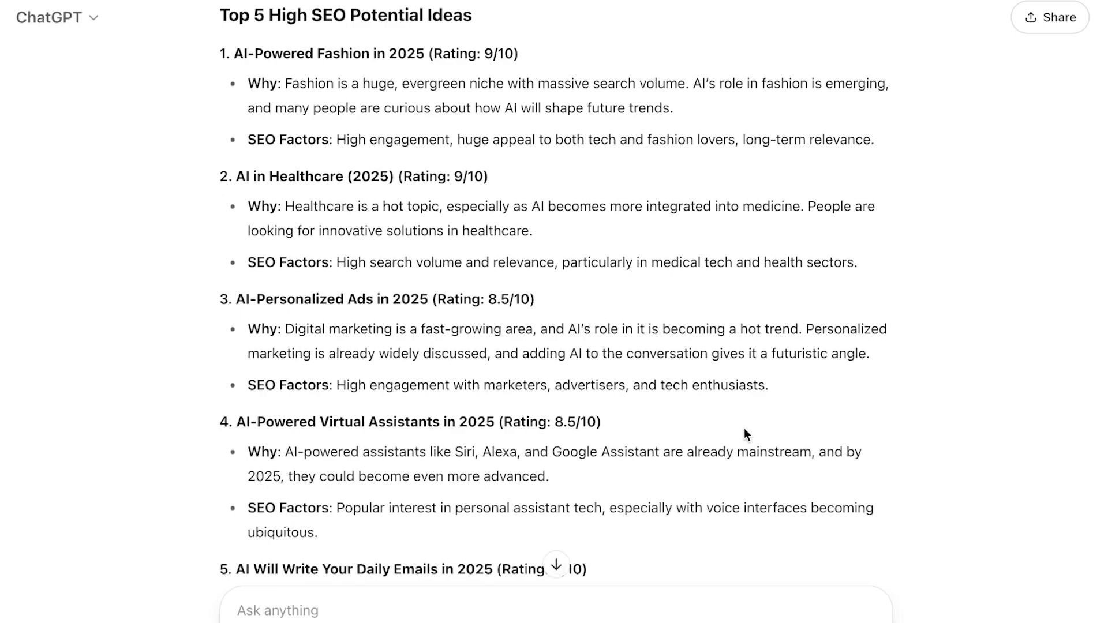
pyautogui.scroll(-7, 745, 431)
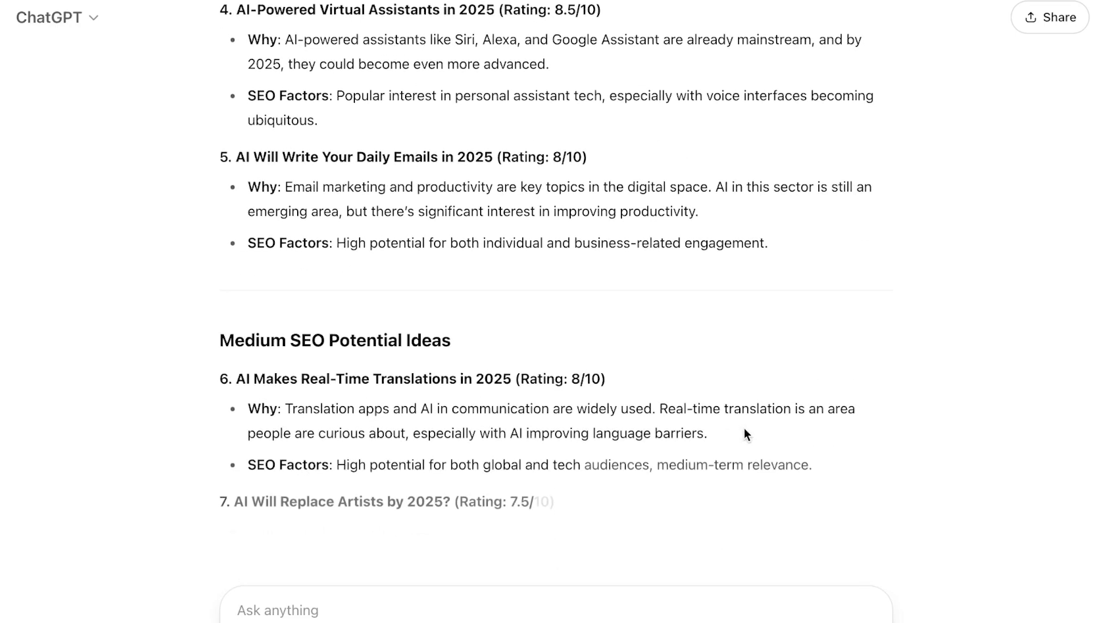
pyautogui.scroll(7, 744, 433)
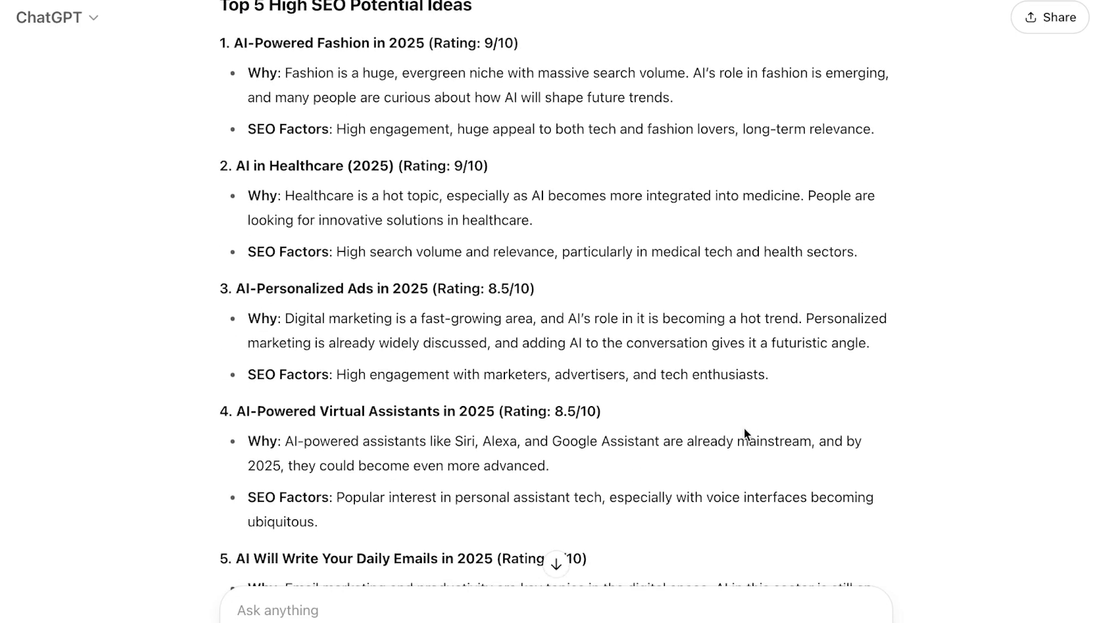
pyautogui.scroll(2, 744, 428)
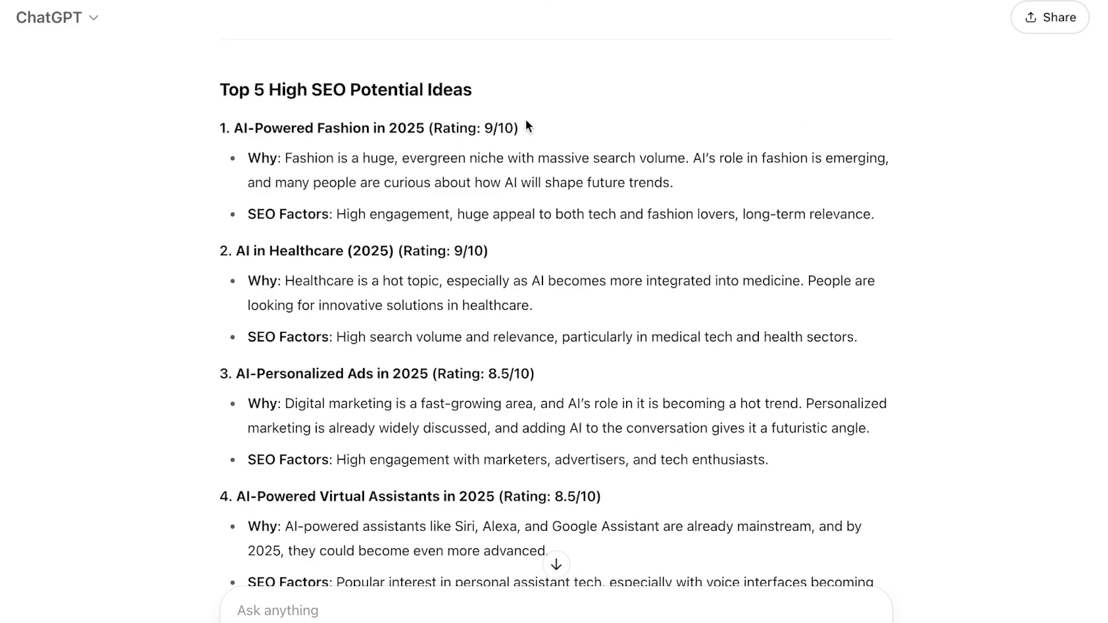
pyautogui.scroll(-20, 525, 120)
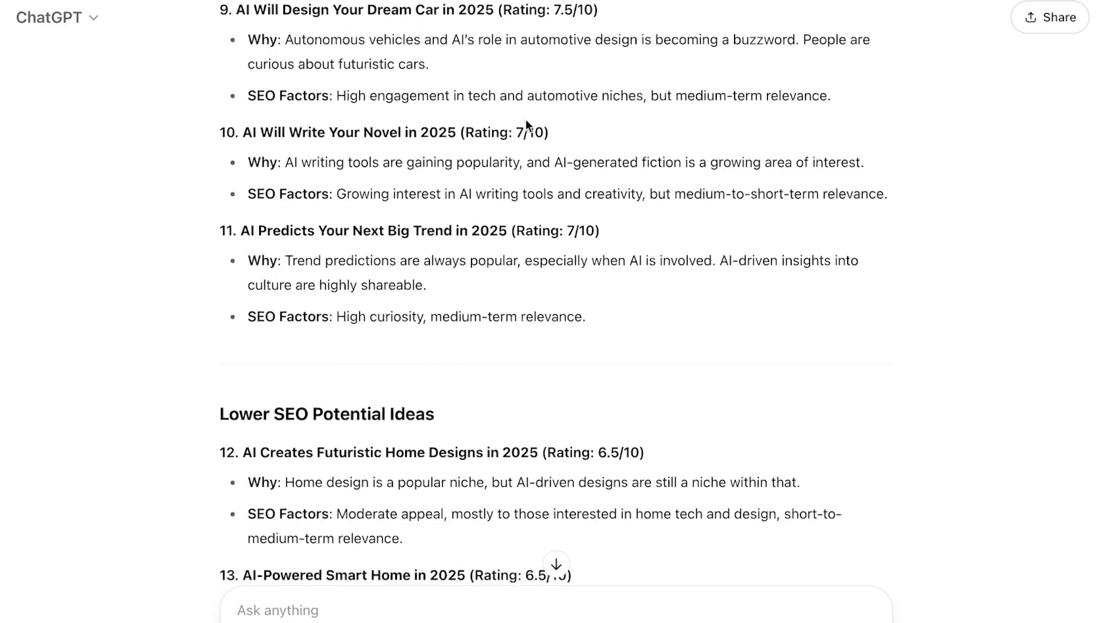
pyautogui.scroll(-20, 525, 120)
# Go back through the 30 TikTok ideas about AI in 2025, reread their formats and visuals, and highlight one idea's title
pyautogui.scroll(20, 525, 119)
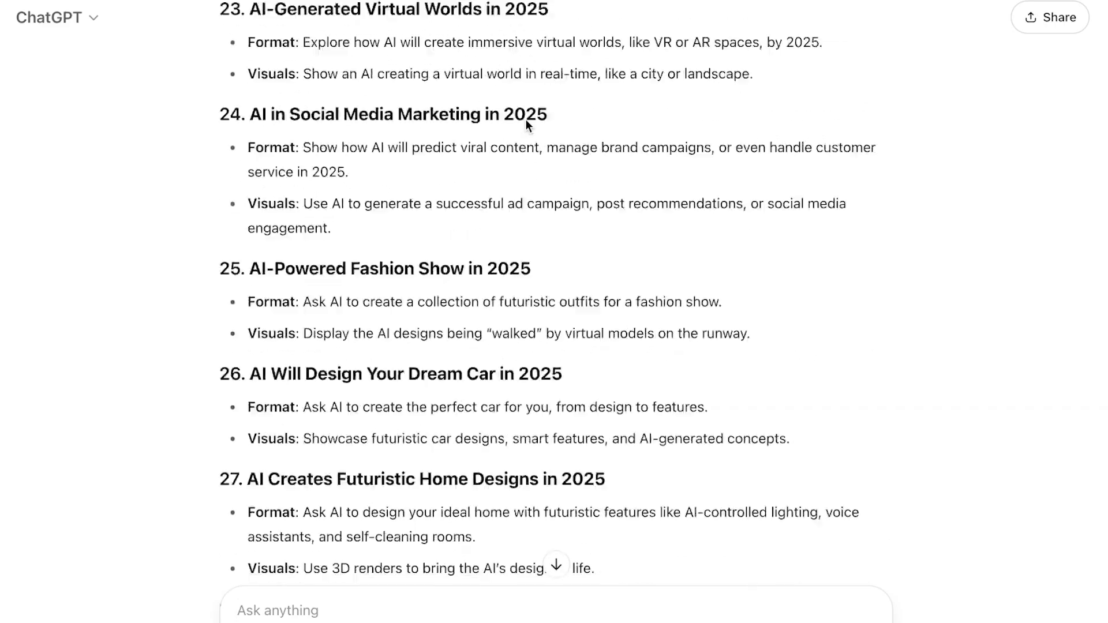
pyautogui.scroll(20, 525, 120)
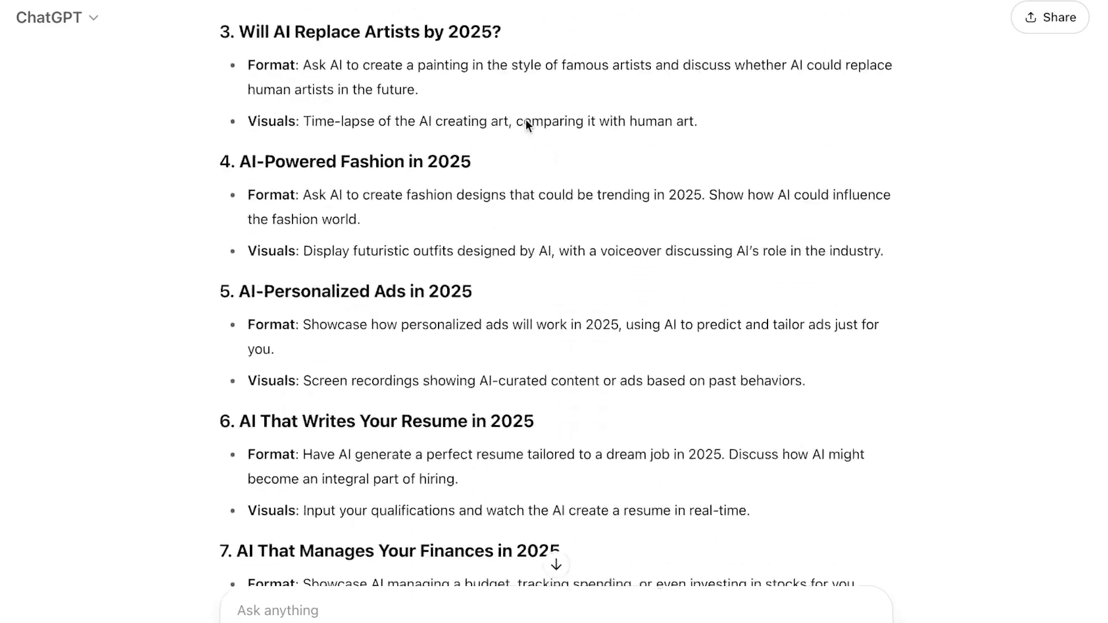
pyautogui.scroll(20, 525, 124)
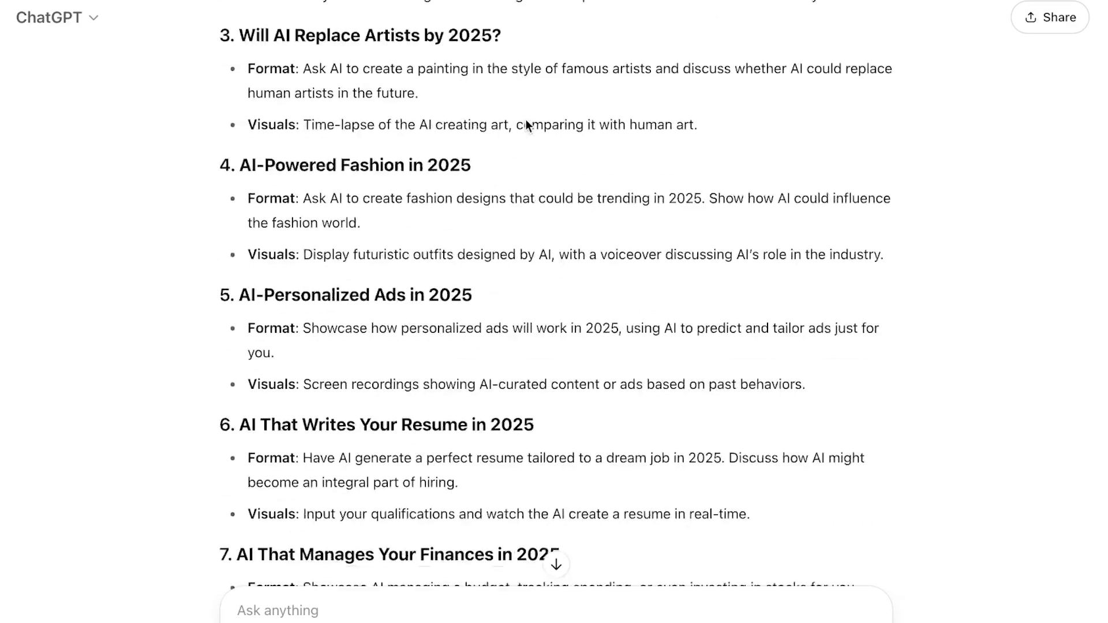
pyautogui.scroll(12, 525, 120)
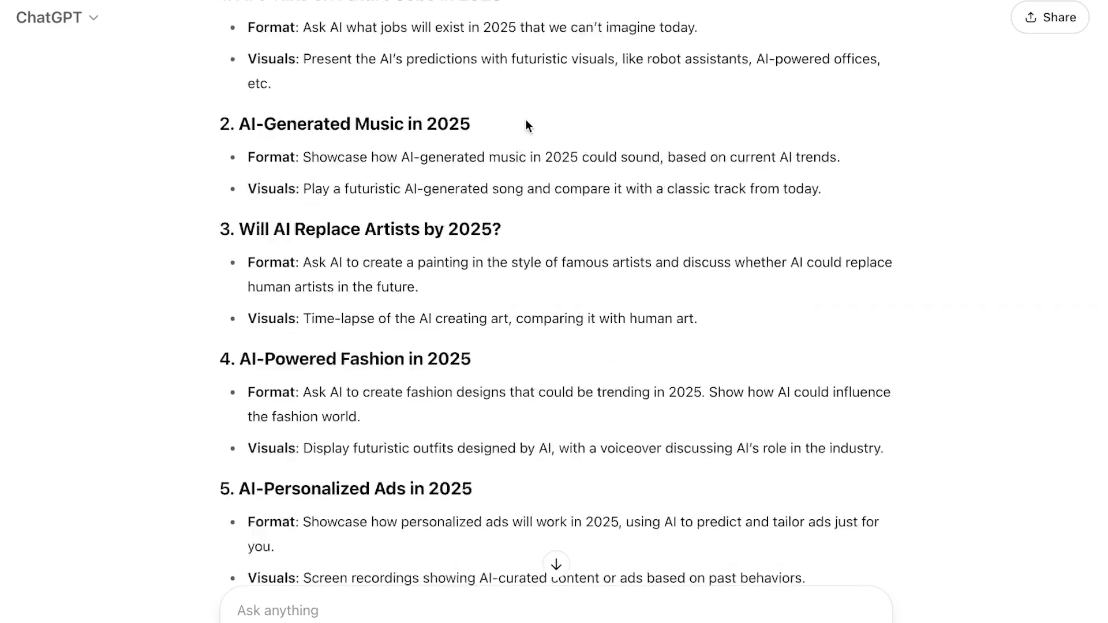
pyautogui.scroll(-15, 525, 120)
pyautogui.scroll(-1, 525, 121)
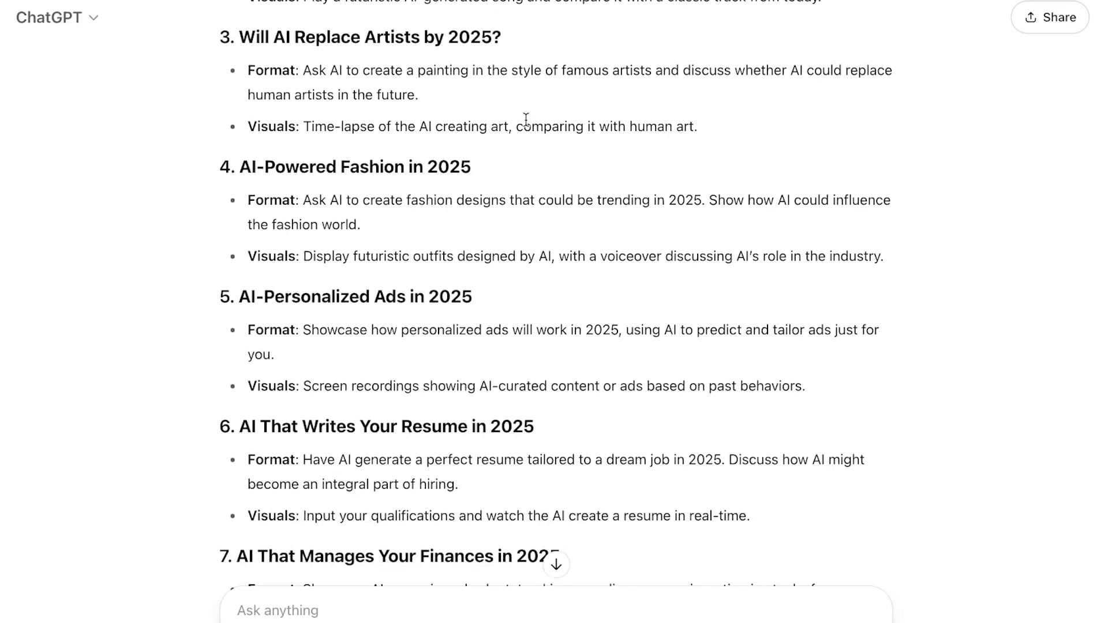
pyautogui.scroll(-20, 525, 119)
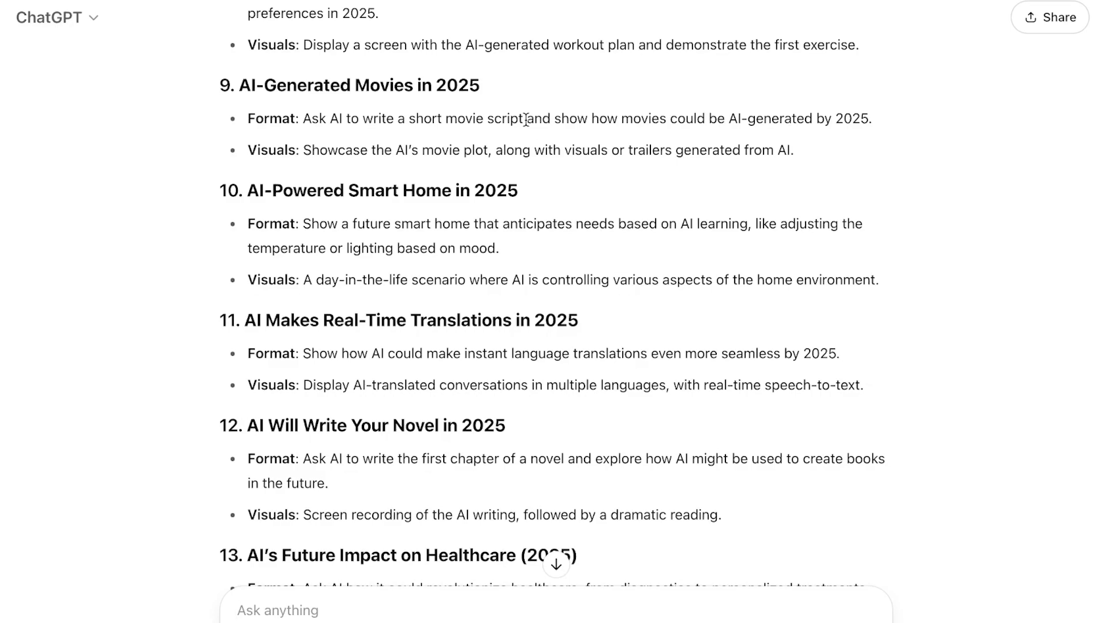
pyautogui.scroll(15, 510, 222)
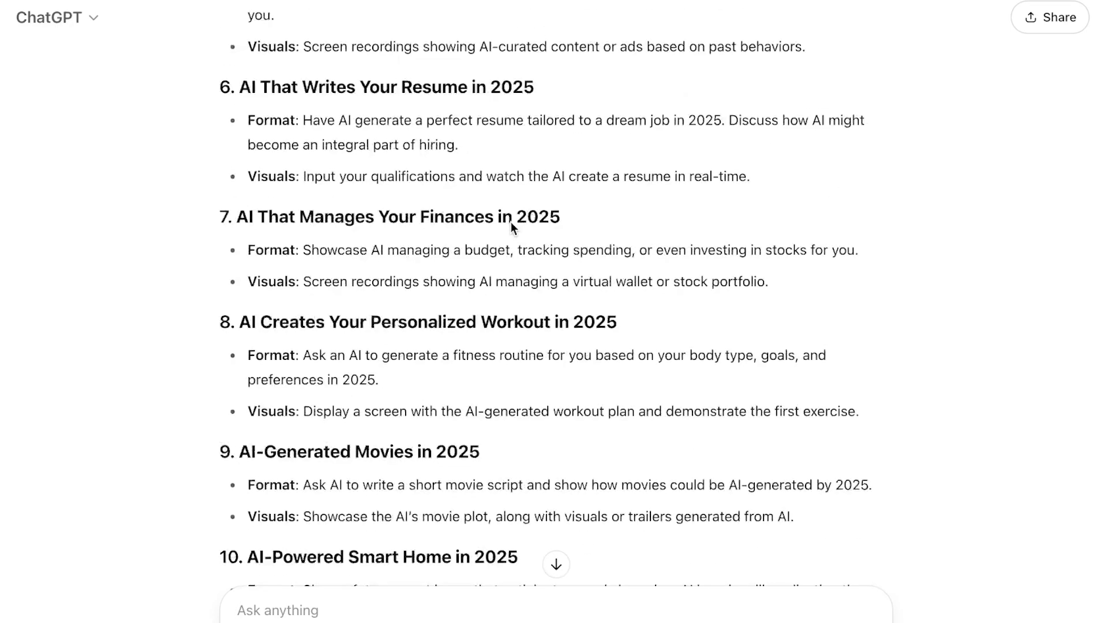
pyautogui.scroll(4, 509, 225)
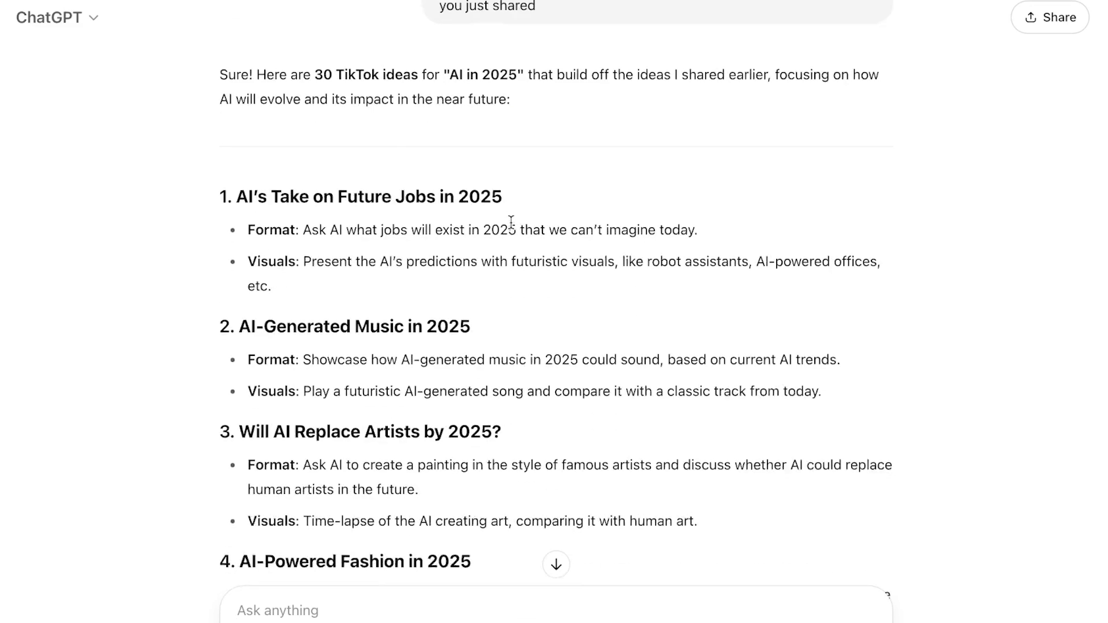
pyautogui.scroll(-12, 513, 220)
pyautogui.moveTo(239, 195); pyautogui.dragTo(541, 198)
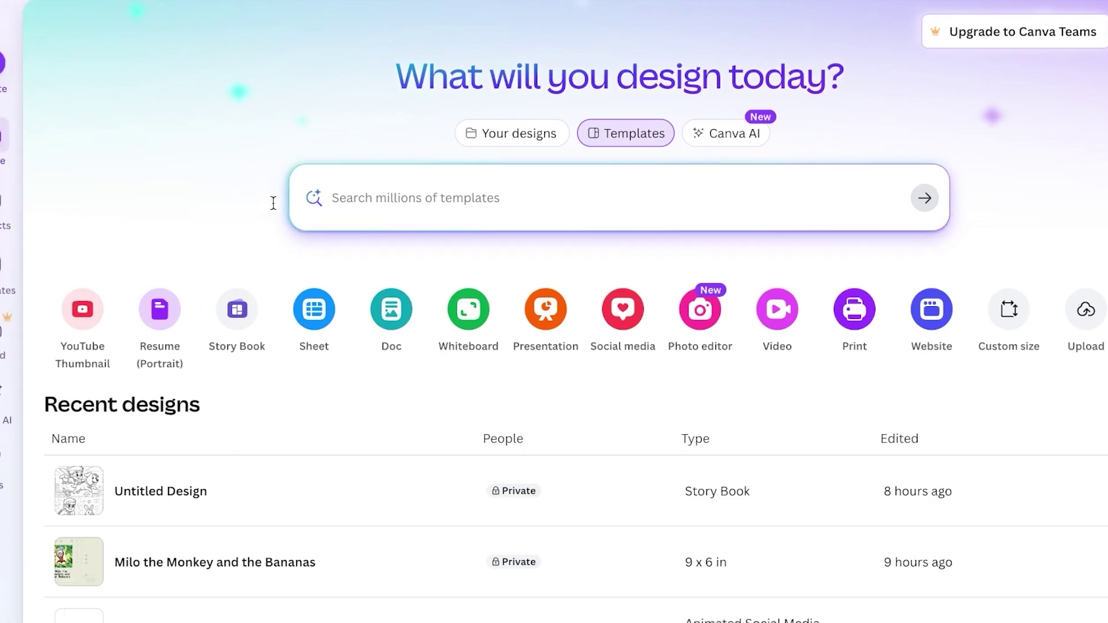
# Switch to Canva, search the template library for "tiktok video" and look through the offered templates
pyautogui.click(19, 260)
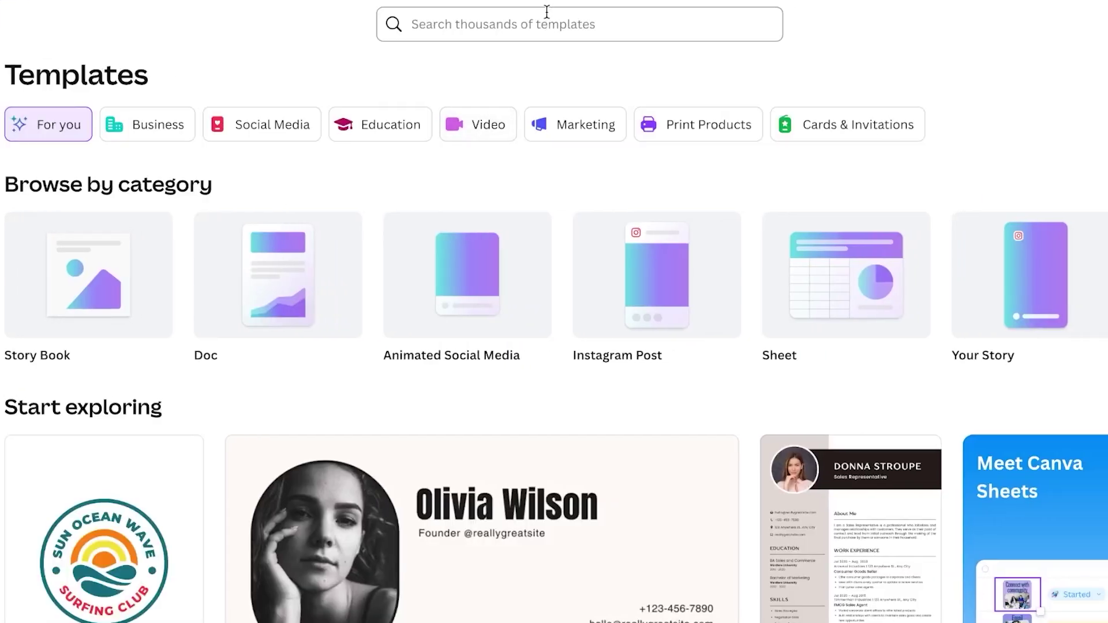
pyautogui.click(616, 11)
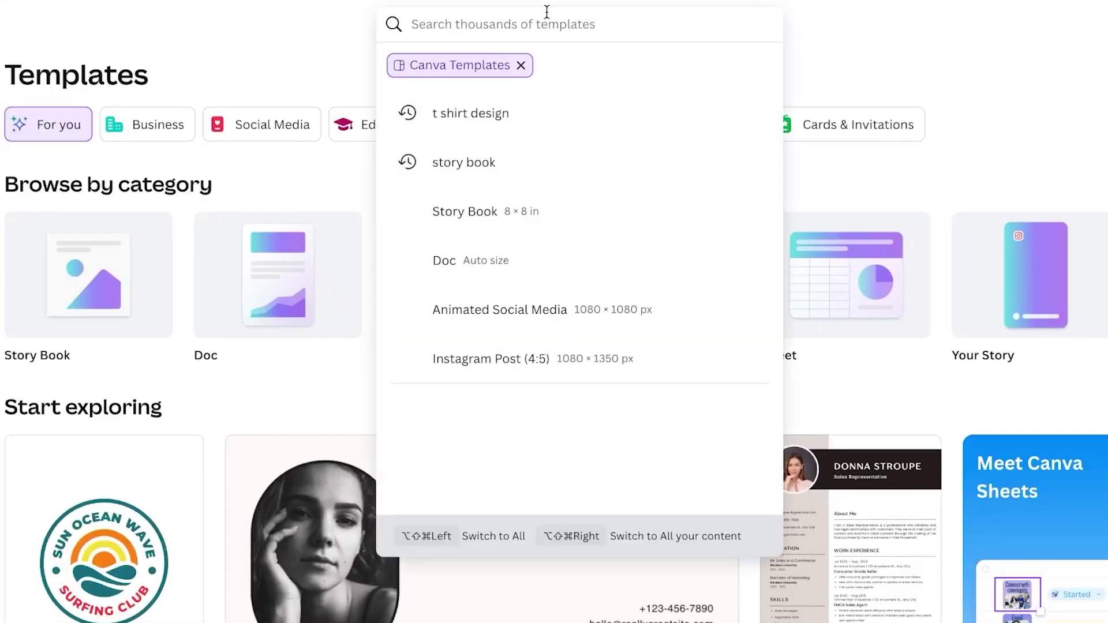
pyautogui.write('tiktok')
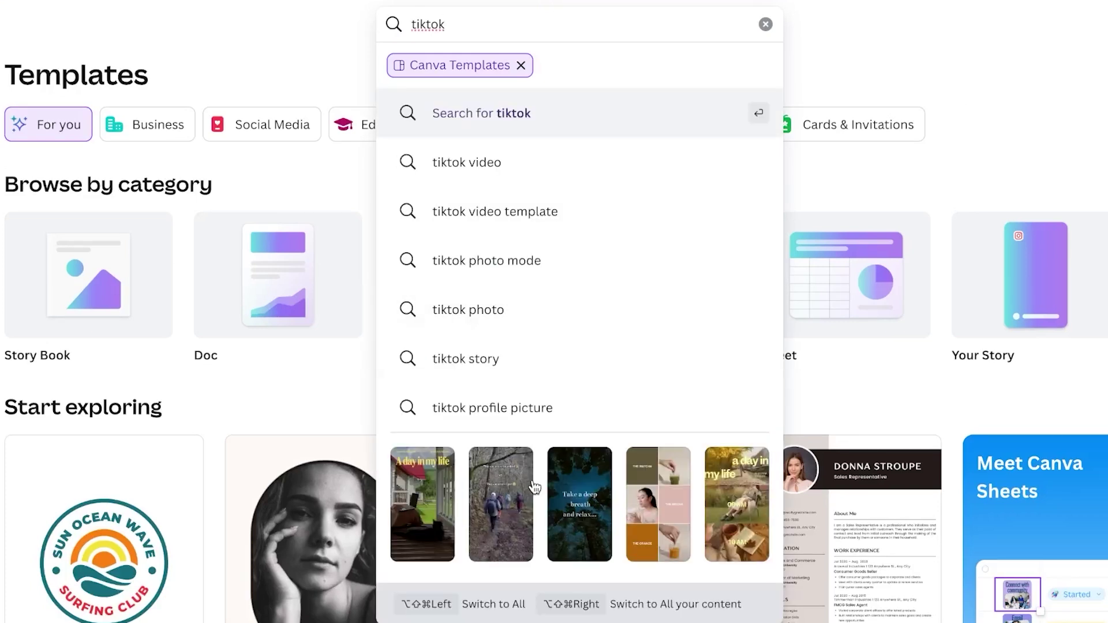
pyautogui.click(484, 173)
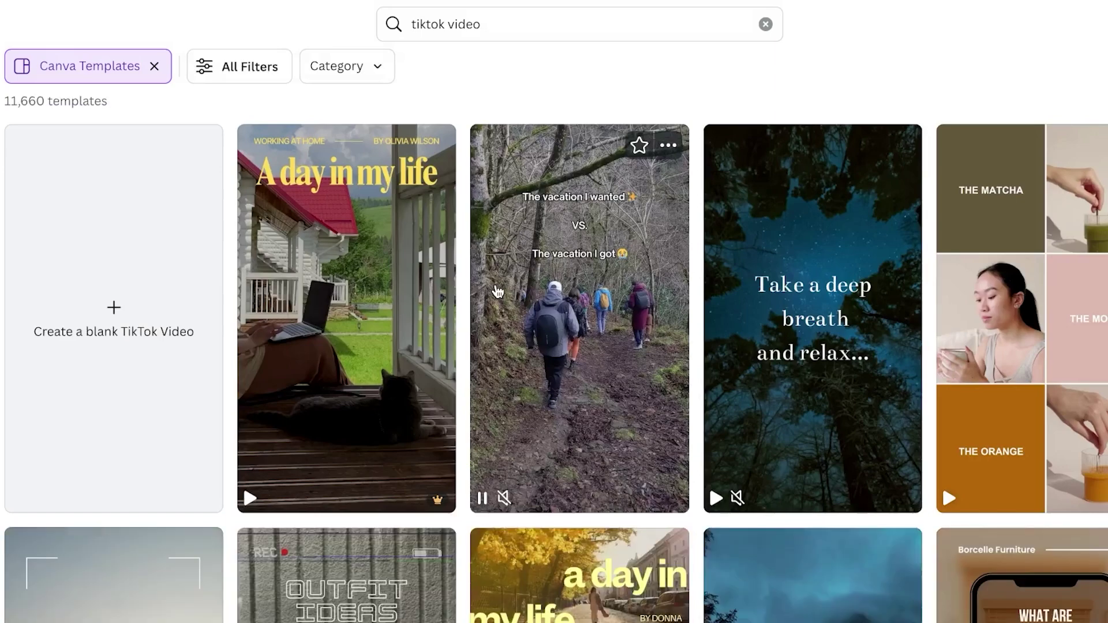
pyautogui.scroll(-10, 498, 292)
pyautogui.scroll(2, 497, 292)
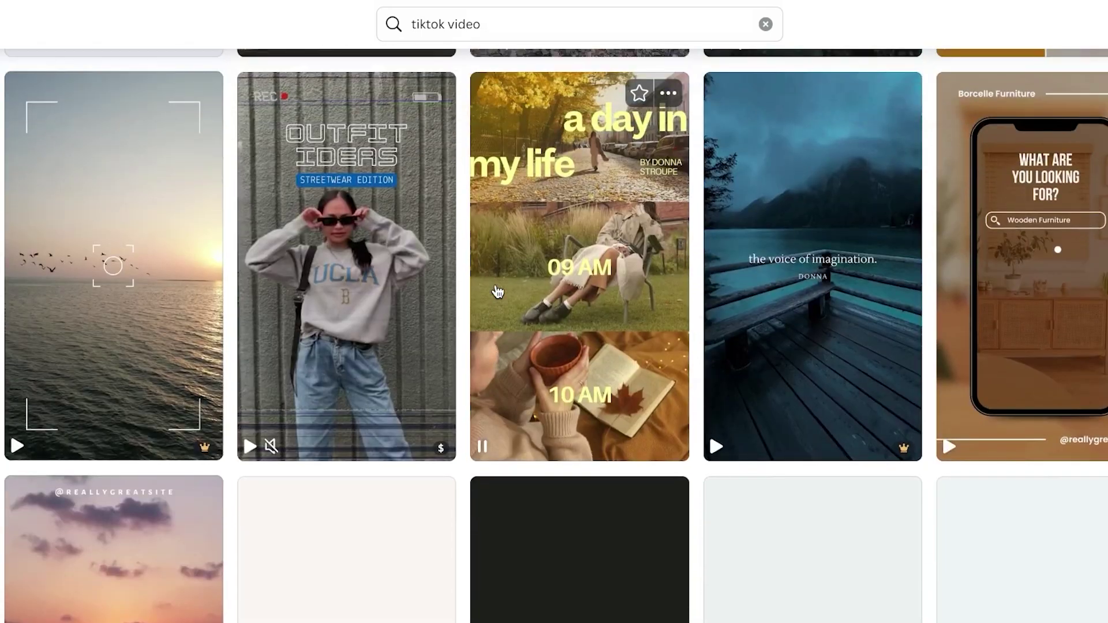
pyautogui.scroll(-10, 712, 284)
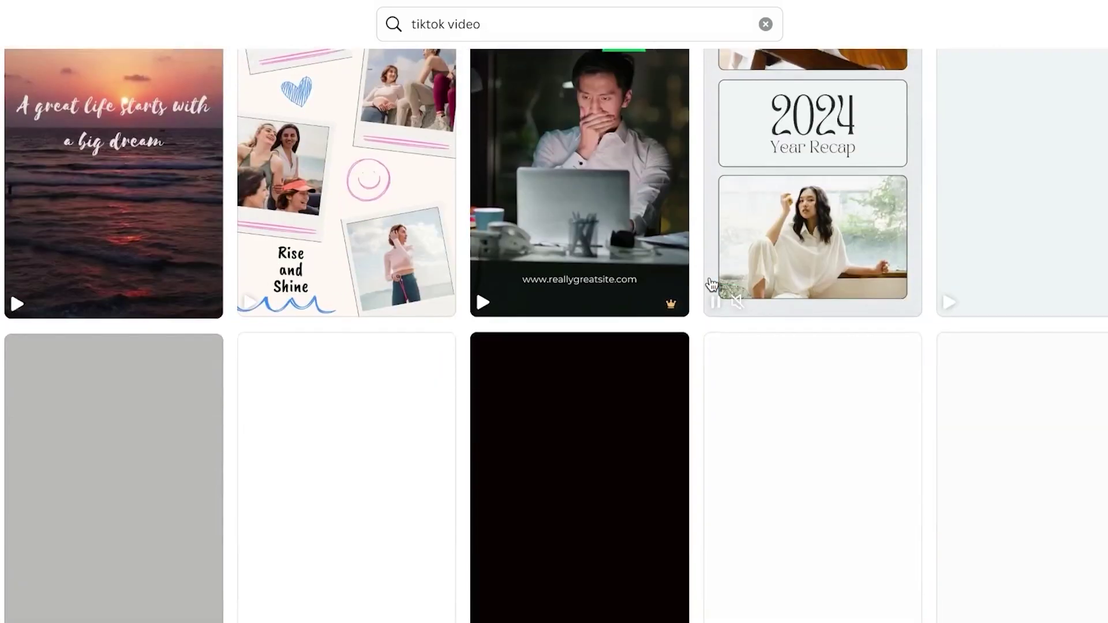
pyautogui.scroll(16, 712, 284)
pyautogui.scroll(2, 711, 284)
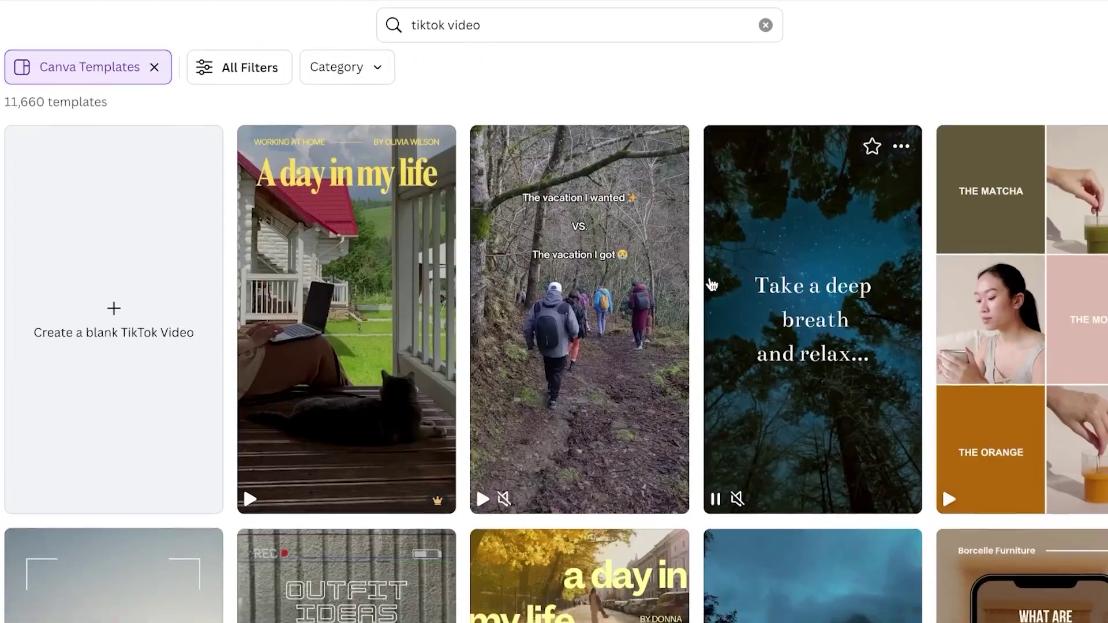
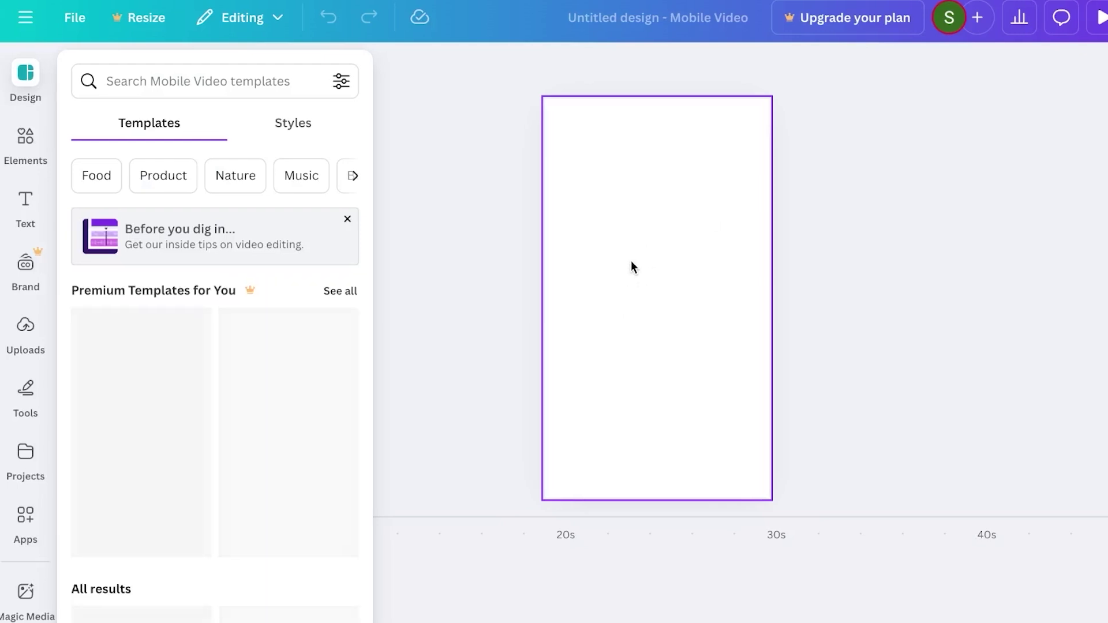
# Dismiss the "Before you dig in..." tip and select the blank page of the Mobile Video design
pyautogui.click(351, 222)
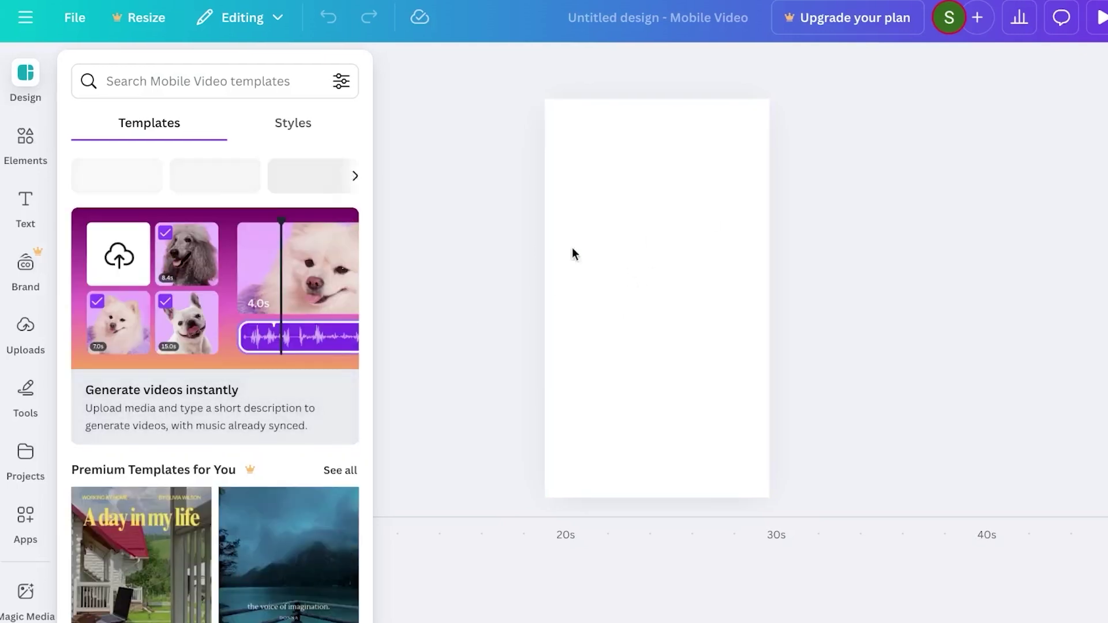
pyautogui.click(589, 258)
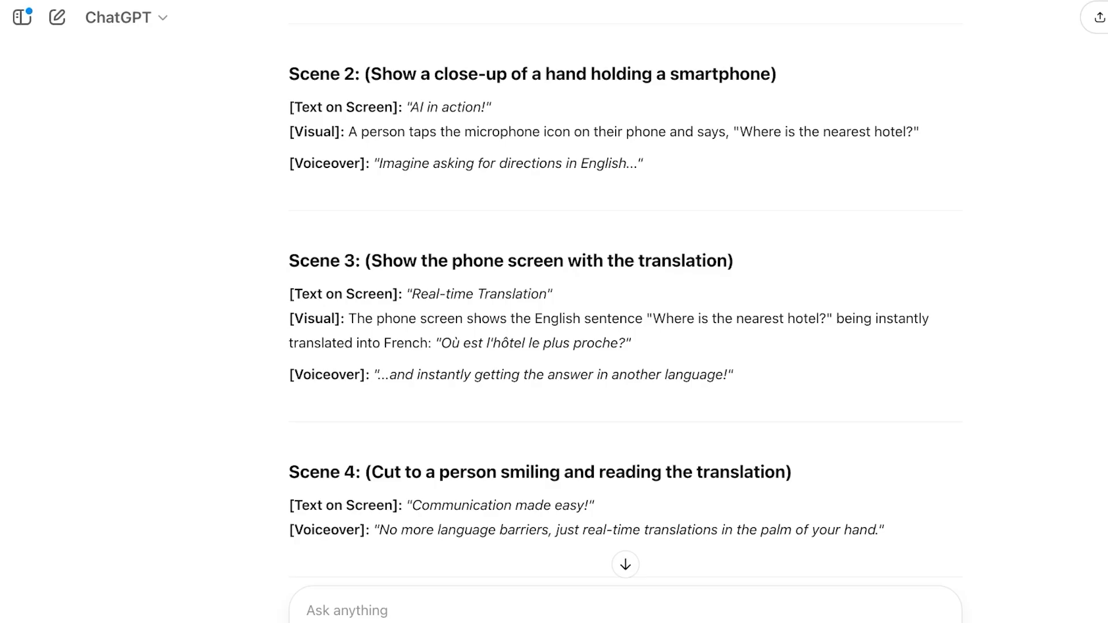
# Go back in ChatGPT to the "AI Makes Real-Time Translations in 2025" image, view it enlarged and download it
pyautogui.scroll(15, 561, 147)
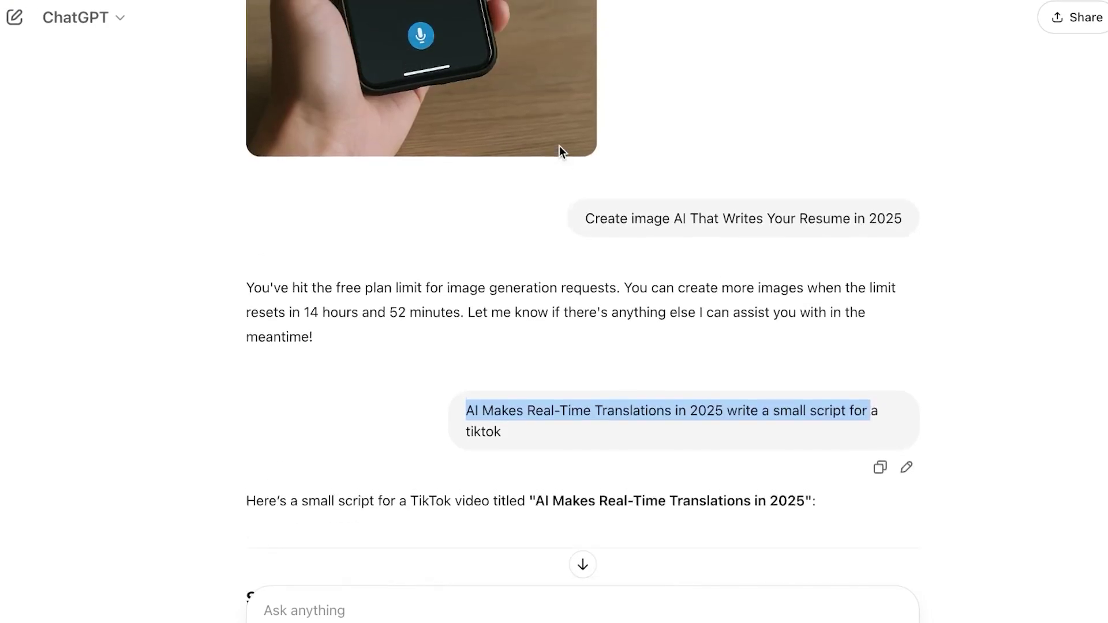
pyautogui.scroll(15, 562, 147)
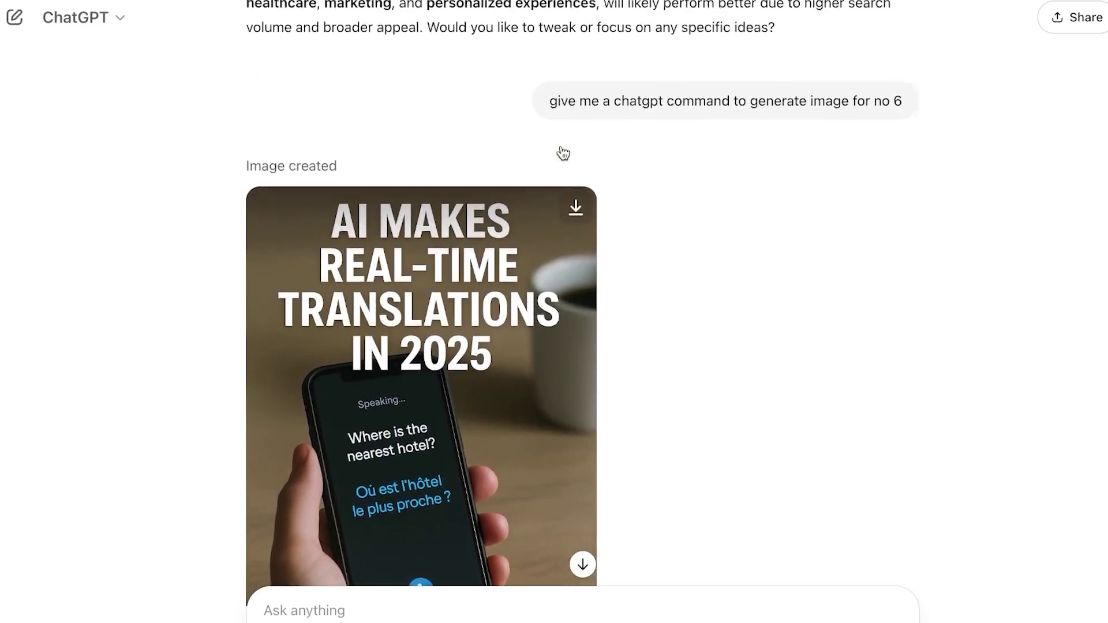
pyautogui.scroll(-3, 669, 147)
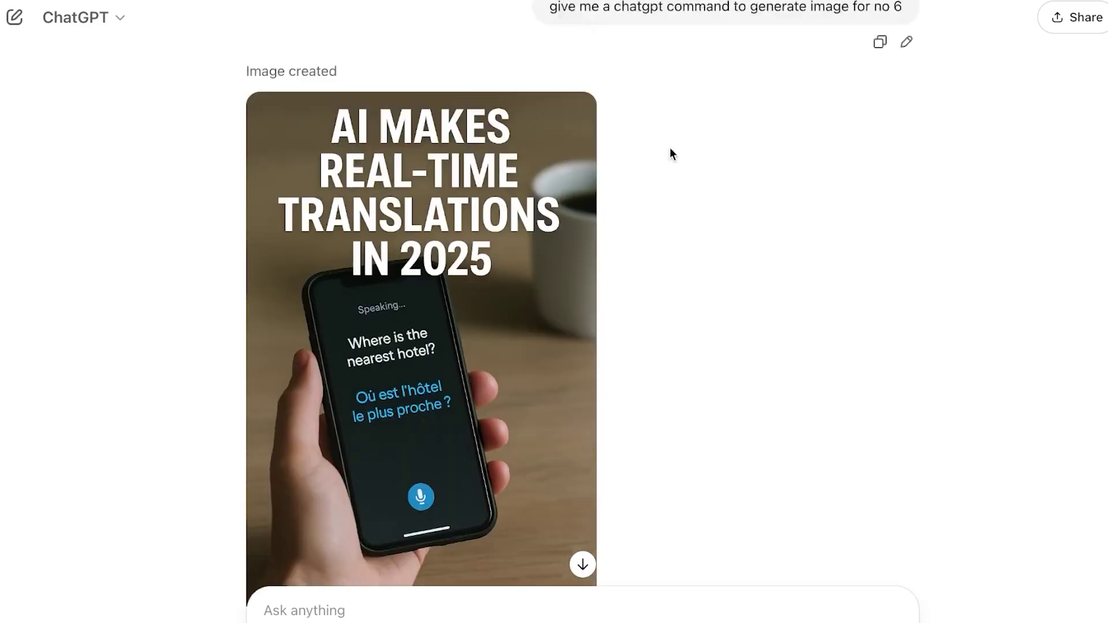
pyautogui.click(447, 309)
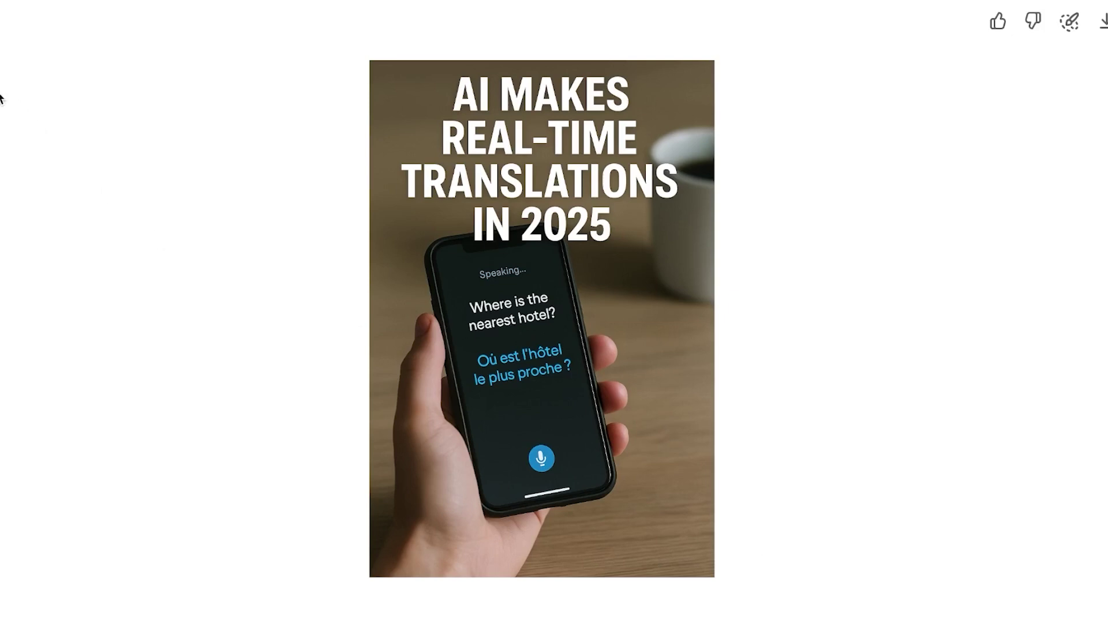
pyautogui.press('Escape')
pyautogui.scroll(2, 645, 110)
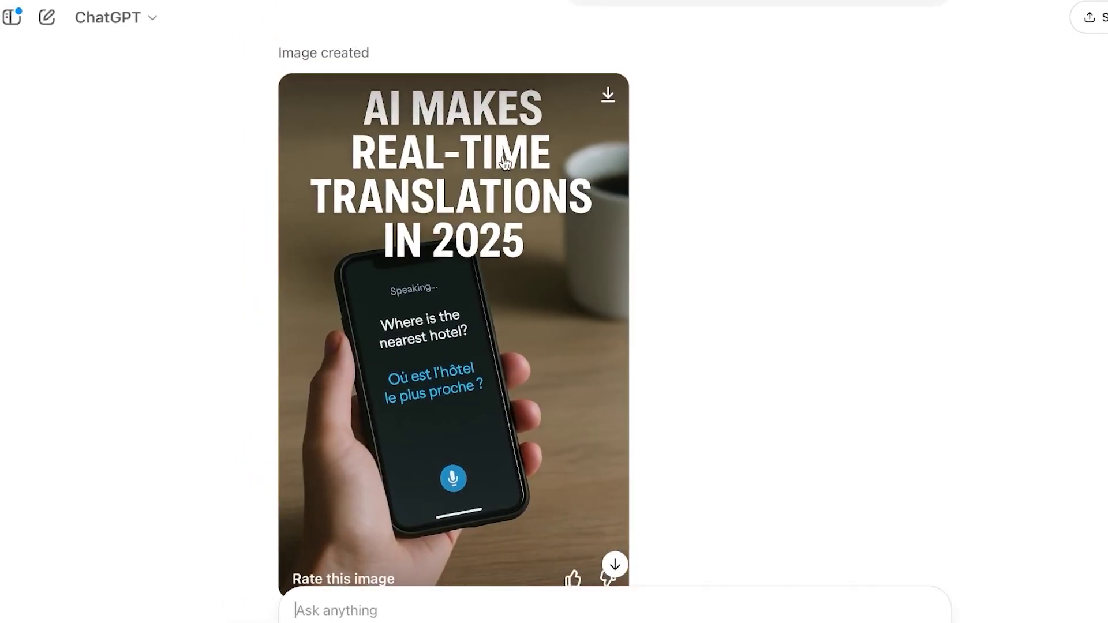
pyautogui.click(608, 98)
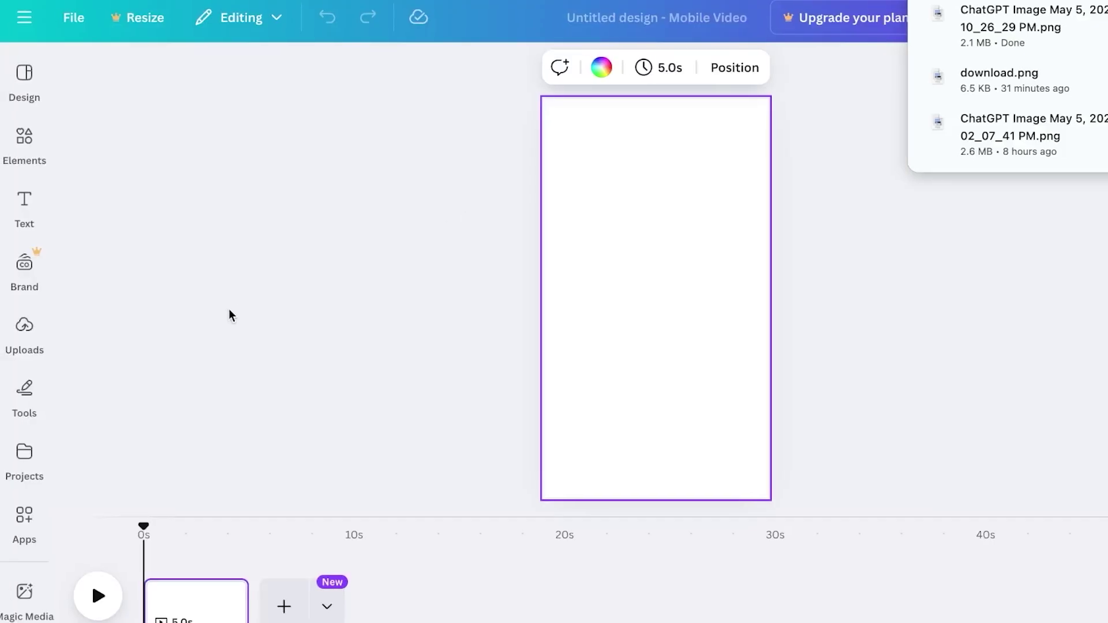
# Switch to Canva, glance at the uploads, and search the video elements for "technology"
pyautogui.click(24, 329)
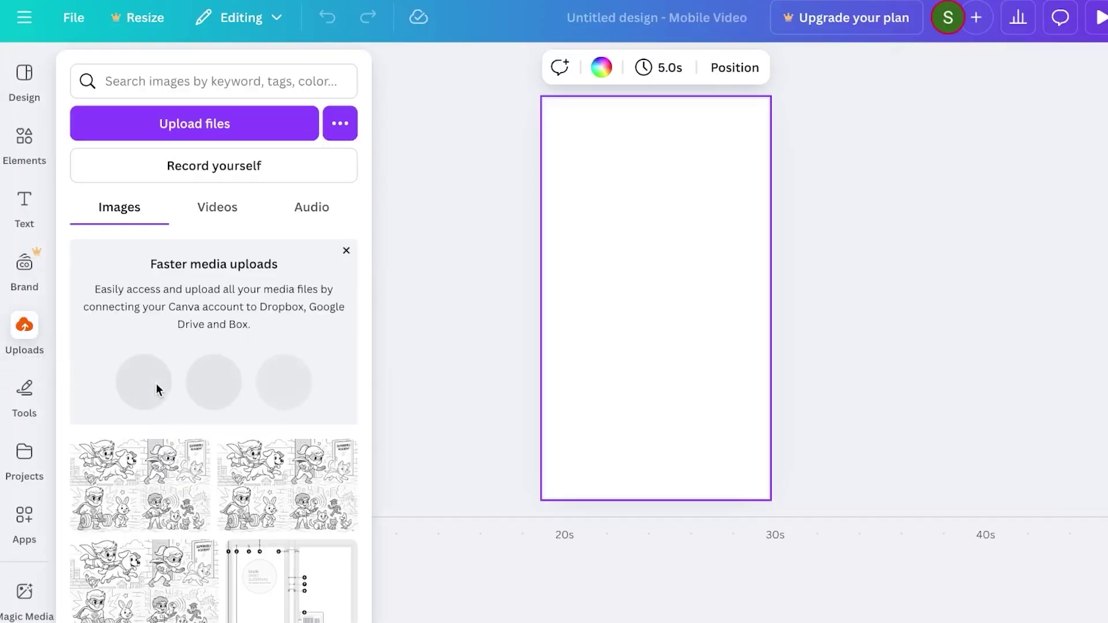
pyautogui.click(376, 309)
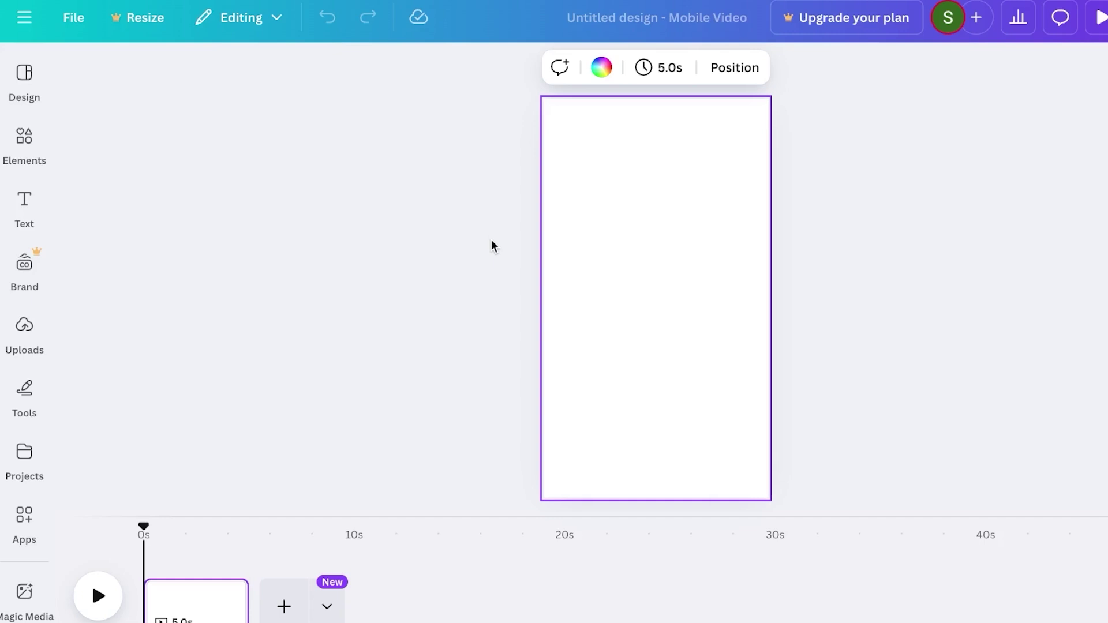
pyautogui.click(23, 138)
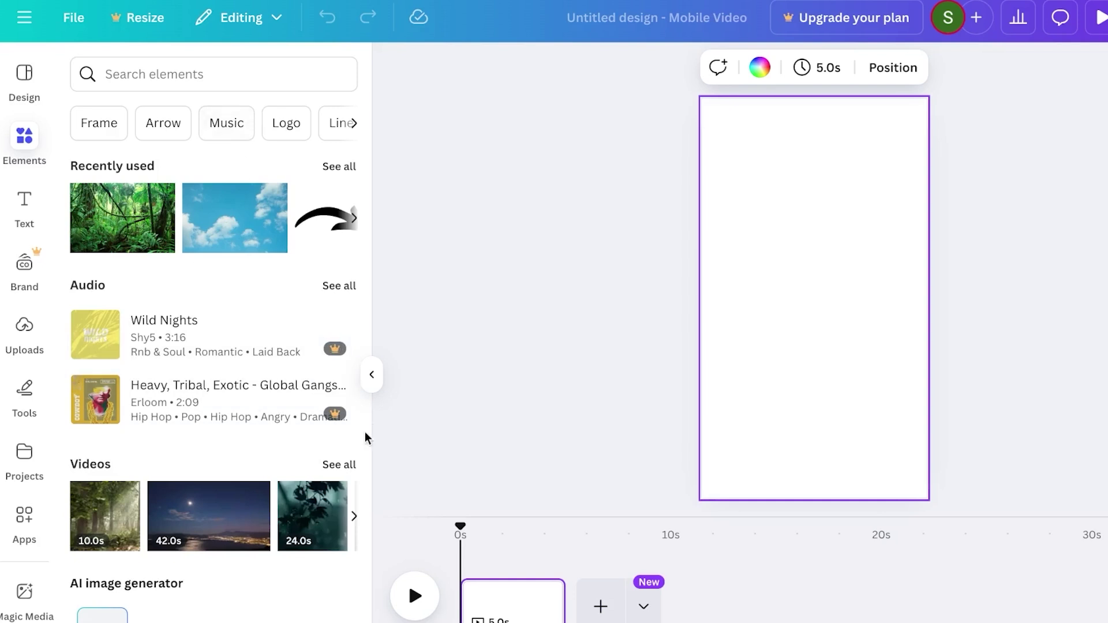
pyautogui.click(339, 464)
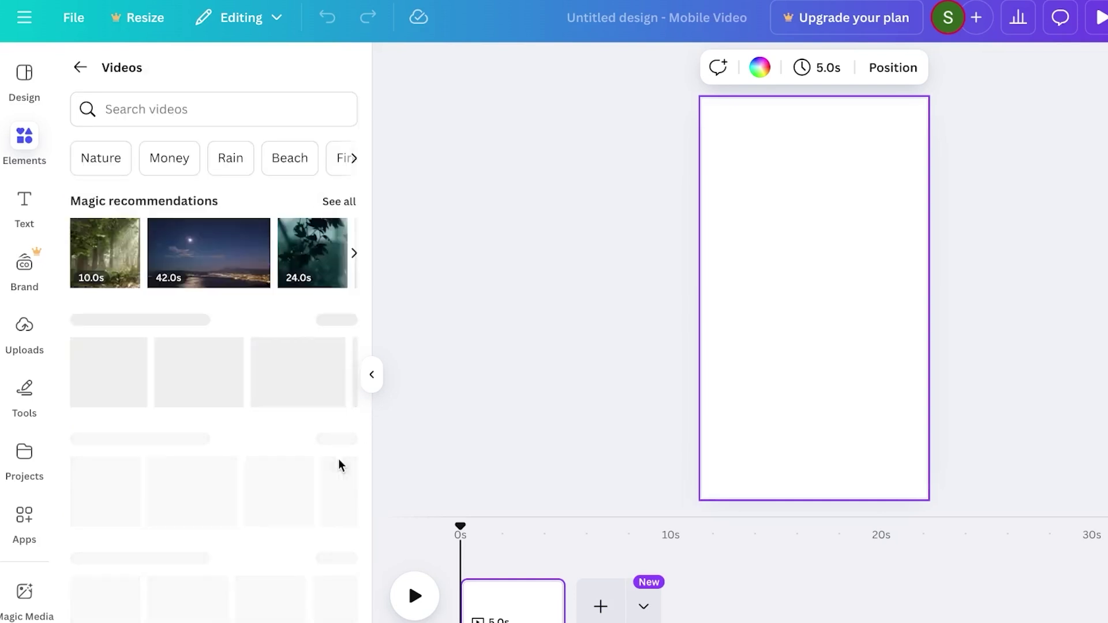
pyautogui.click(244, 108)
pyautogui.write('tech')
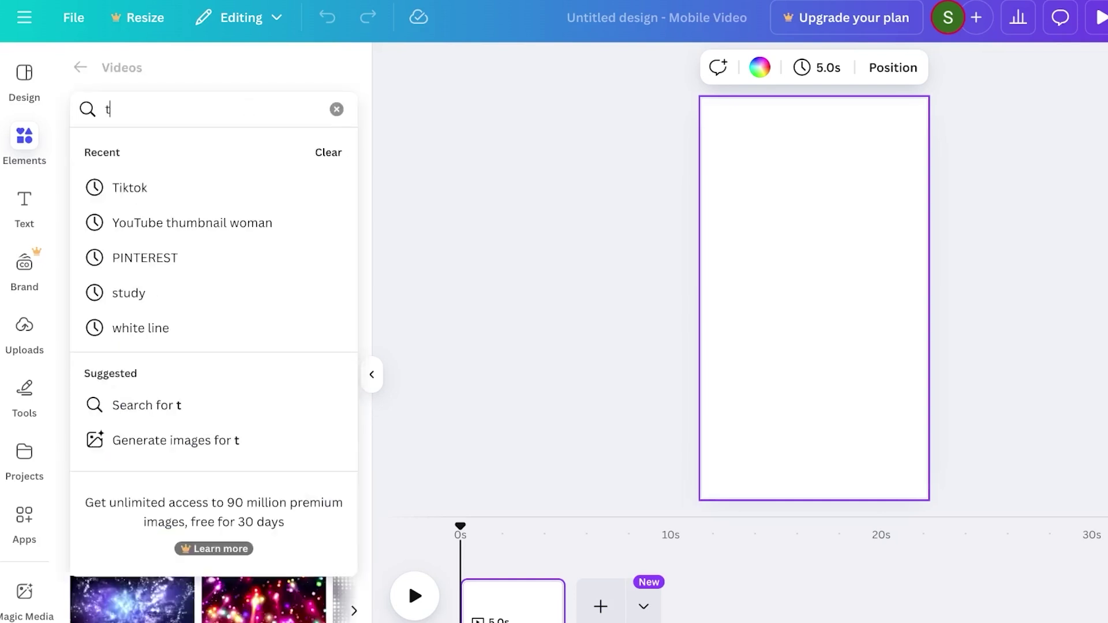
pyautogui.click(190, 183)
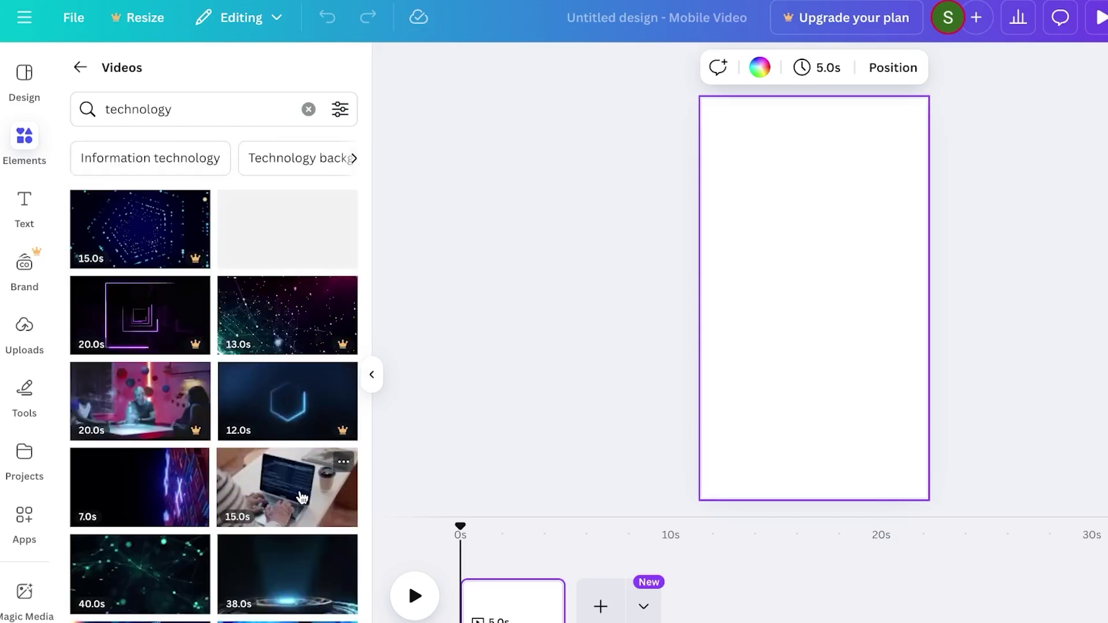
# Add the 7.0 s neon lights clip to the blank page and set it as the page's background
pyautogui.scroll(-3, 257, 352)
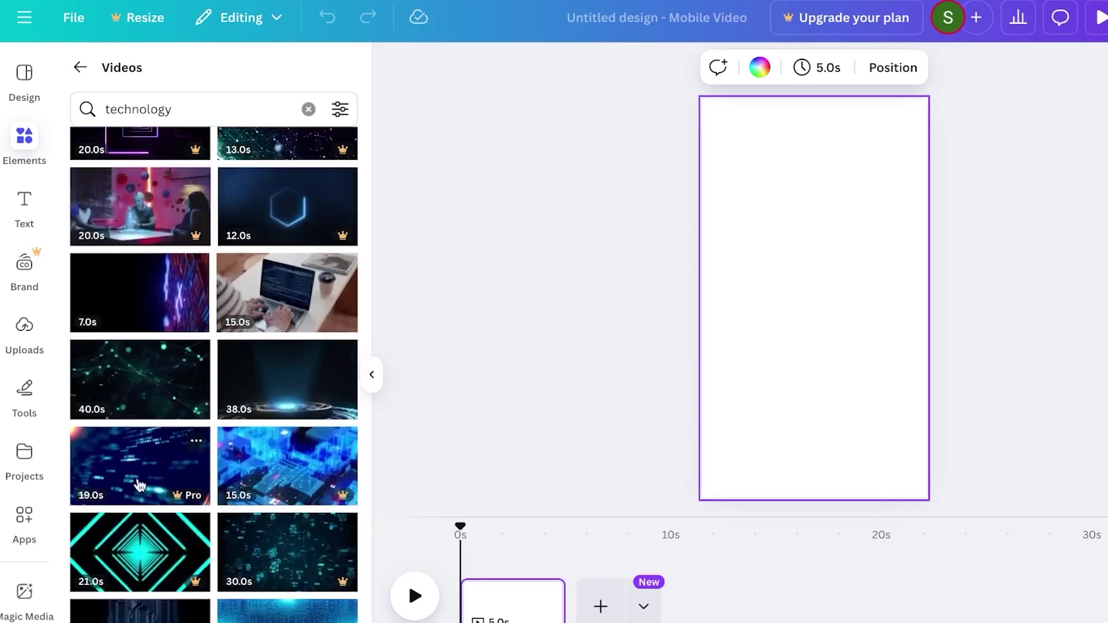
pyautogui.click(138, 287)
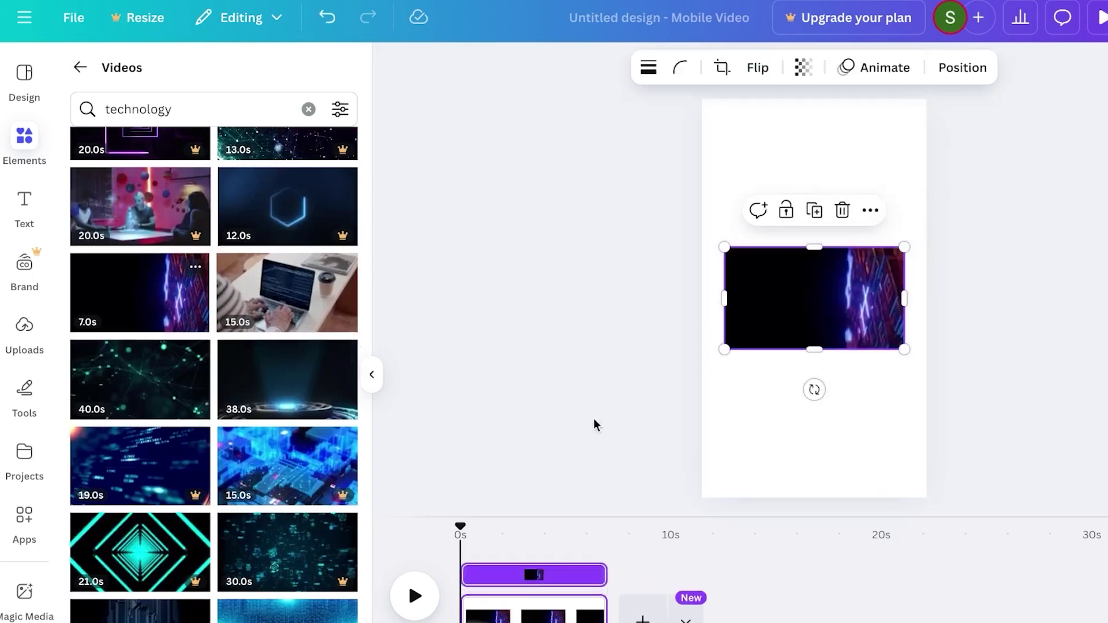
pyautogui.click(870, 209)
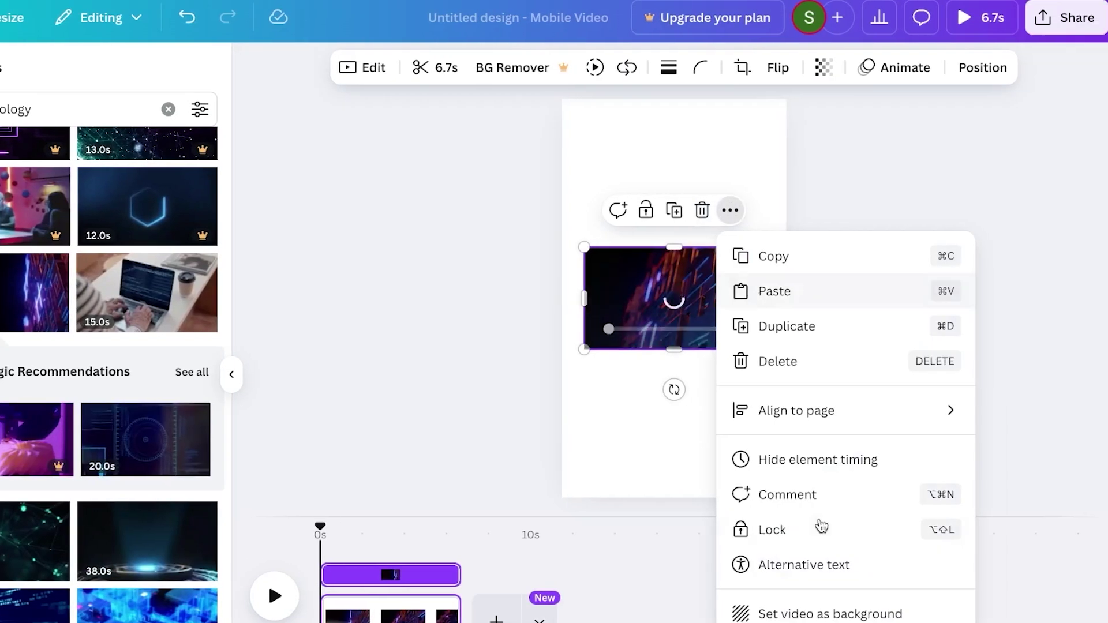
pyautogui.click(848, 612)
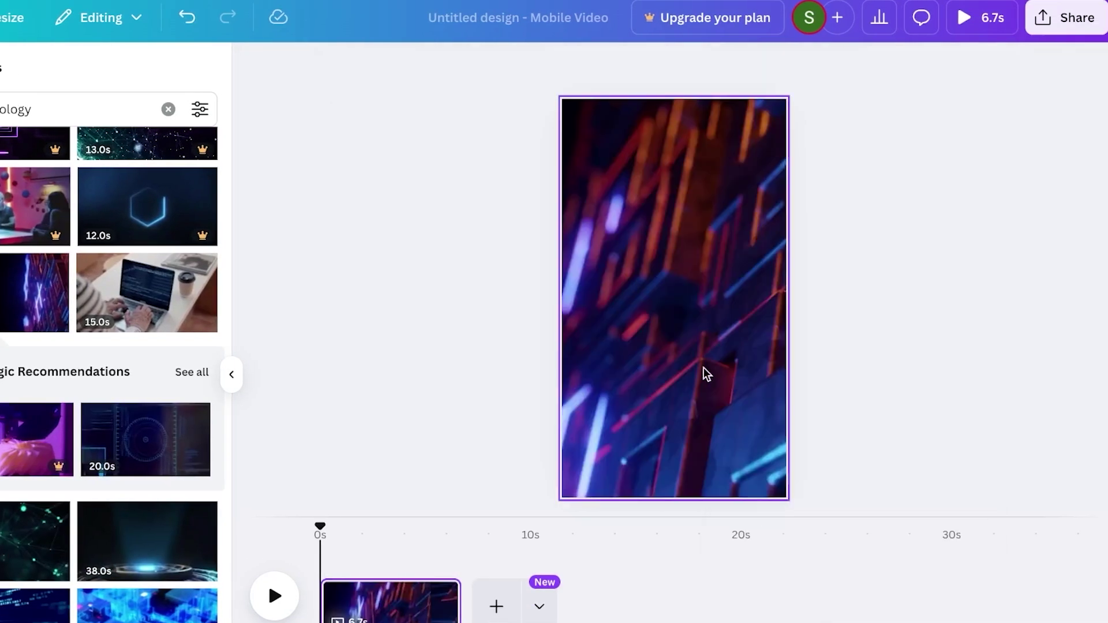
# Preview the background clip and trim it to 3.0 s
pyautogui.click(275, 598)
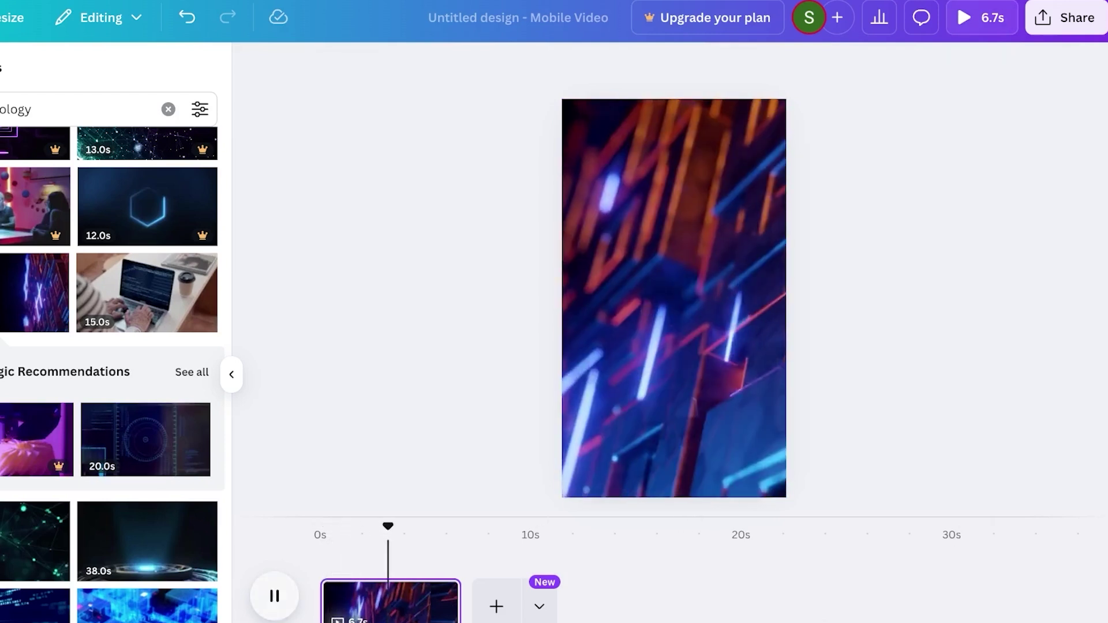
pyautogui.moveTo(323, 606); pyautogui.dragTo(369, 607)
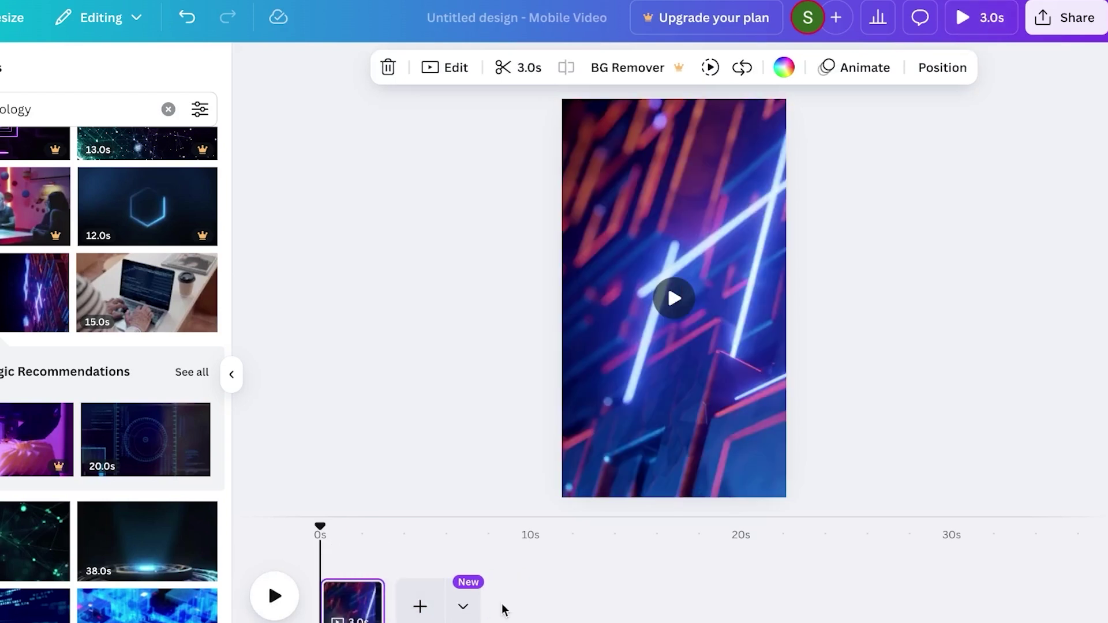
pyautogui.moveTo(648, 322)
pyautogui.click(677, 308)
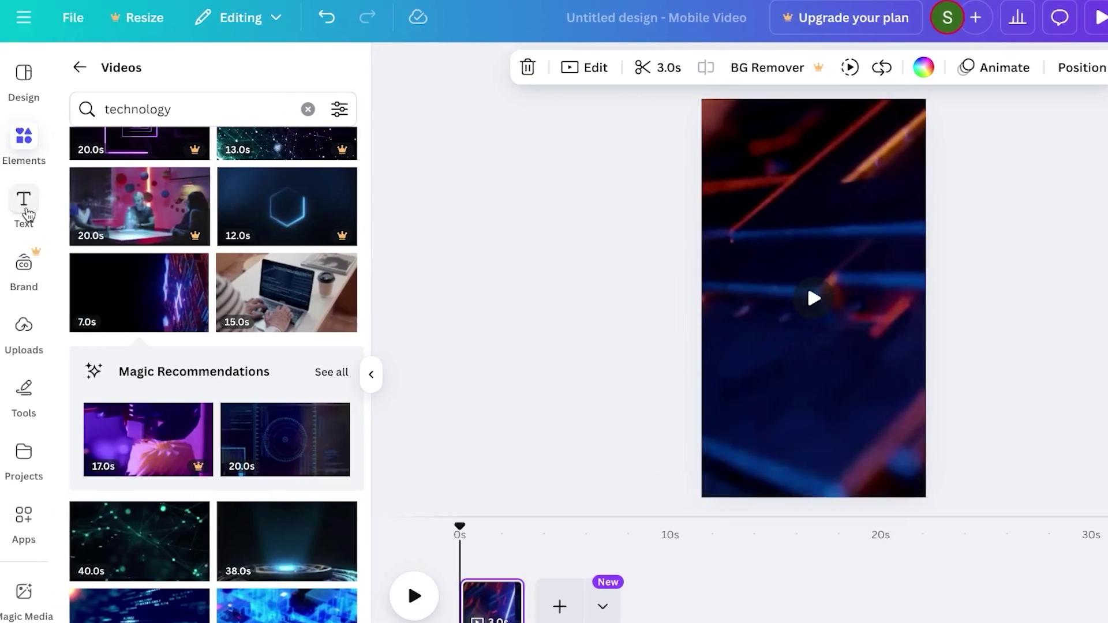
# Add a default heading text to the page
pyautogui.click(26, 211)
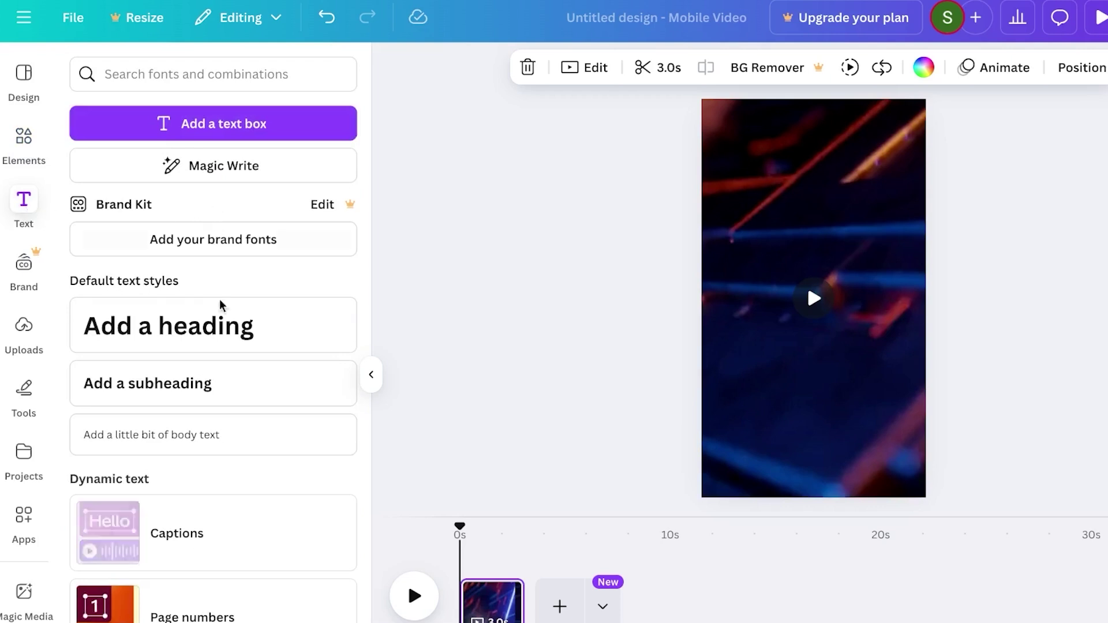
pyautogui.click(218, 324)
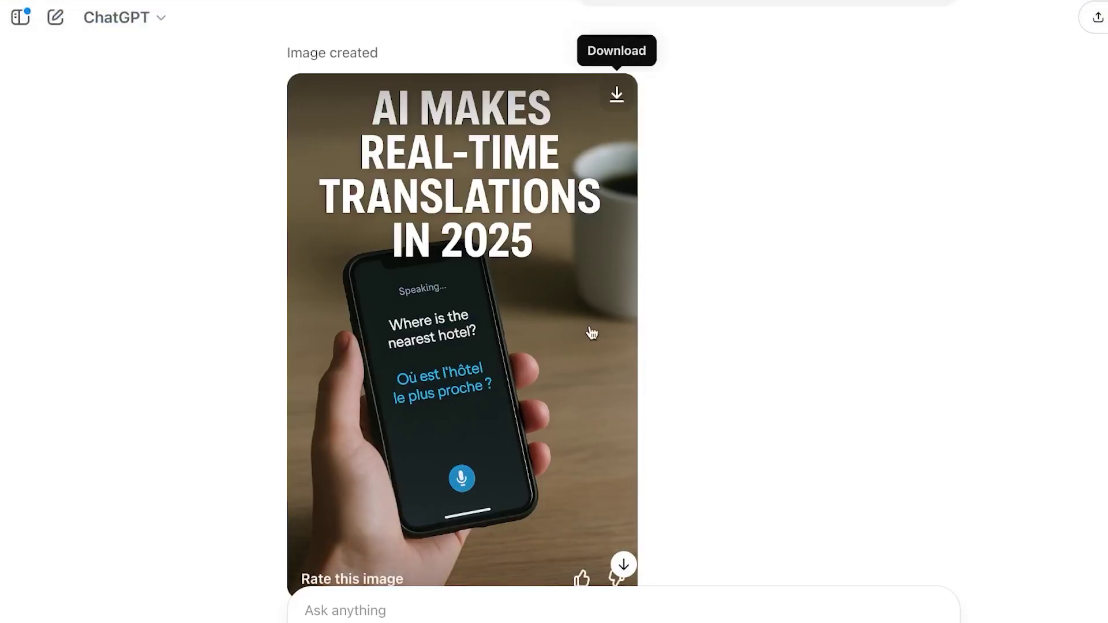
# Switch to ChatGPT and reread the translation script's scenes, checking their on-screen text and voiceover lines
pyautogui.scroll(20, 592, 333)
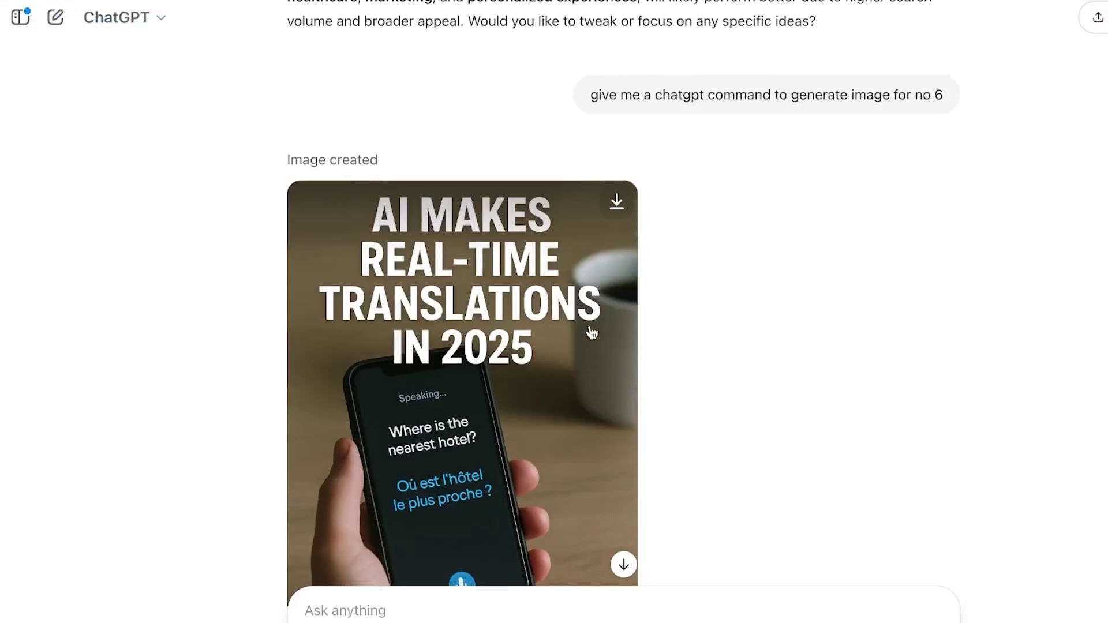
pyautogui.scroll(-6, 553, 329)
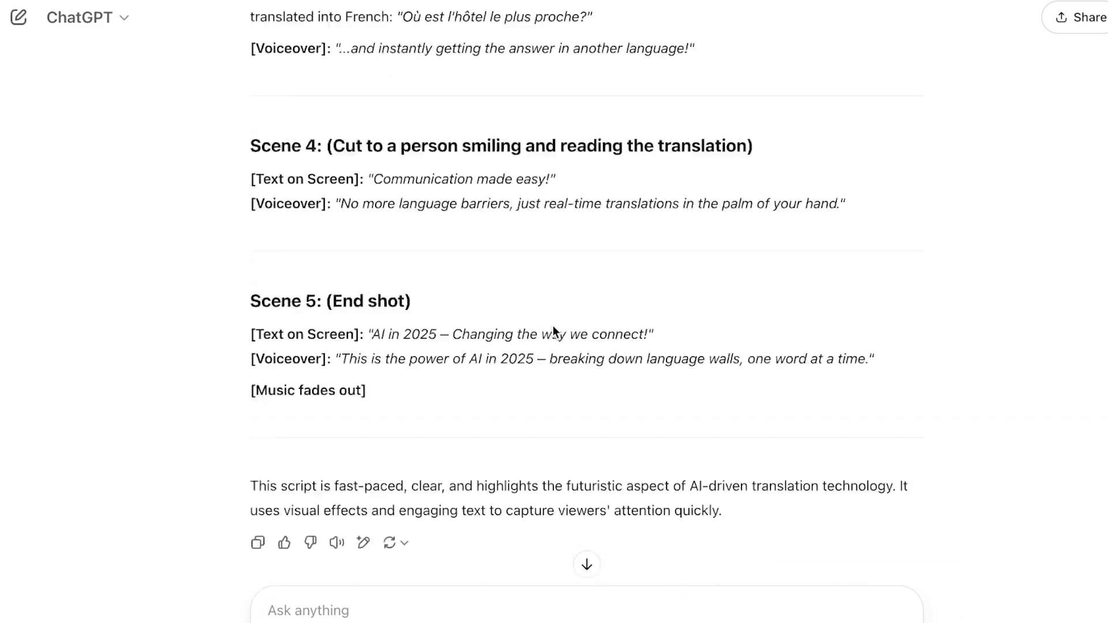
pyautogui.scroll(3, 553, 329)
pyautogui.scroll(5, 553, 329)
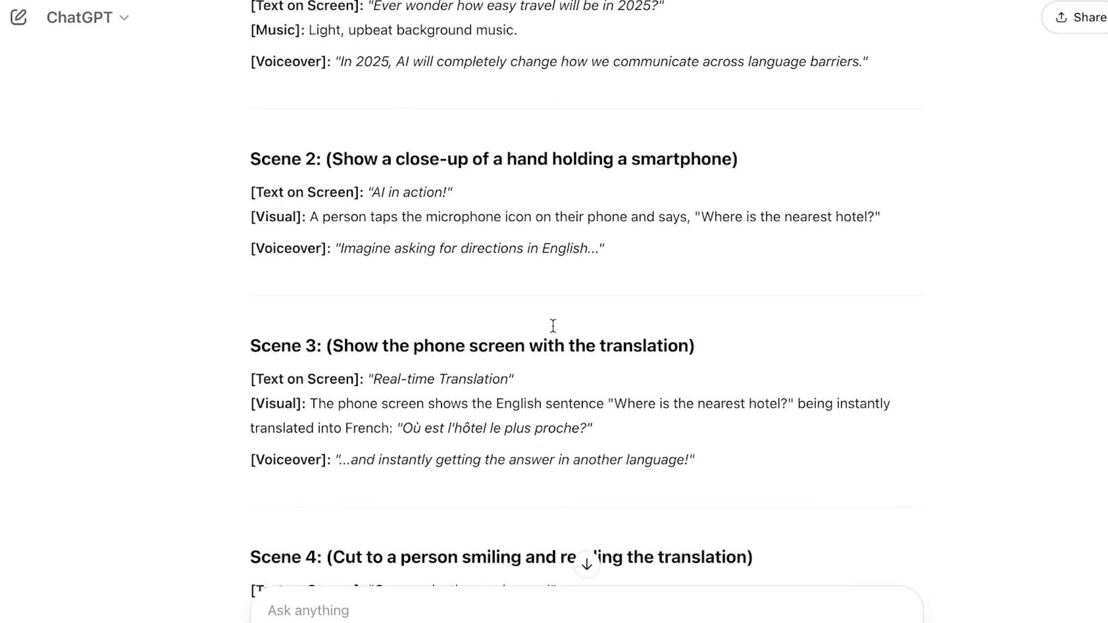
pyautogui.scroll(-8, 598, 549)
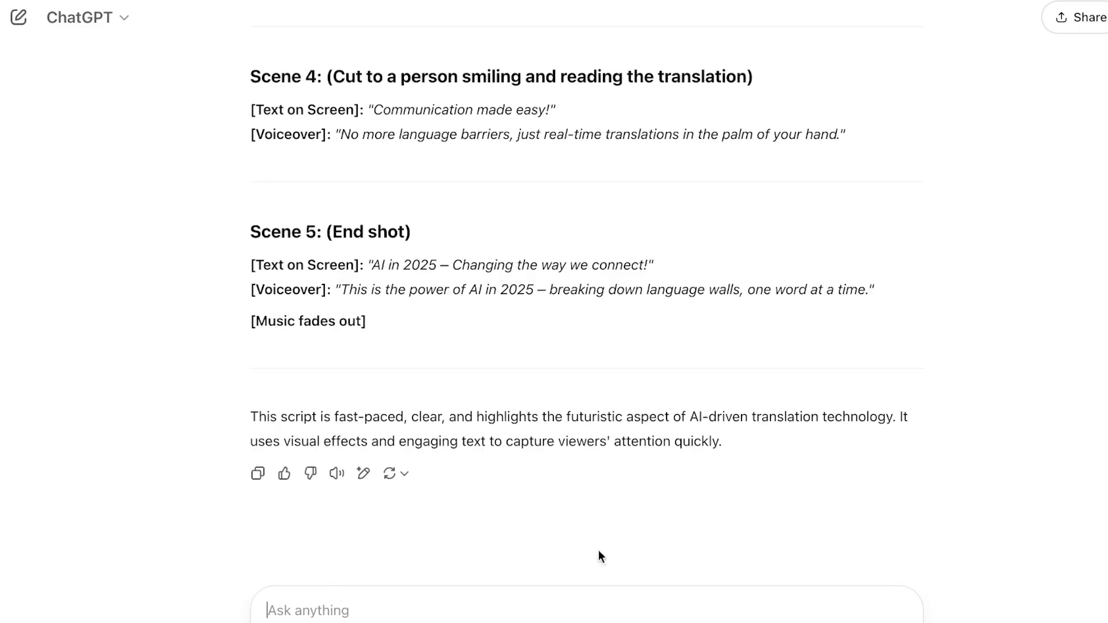
pyautogui.scroll(6, 570, 234)
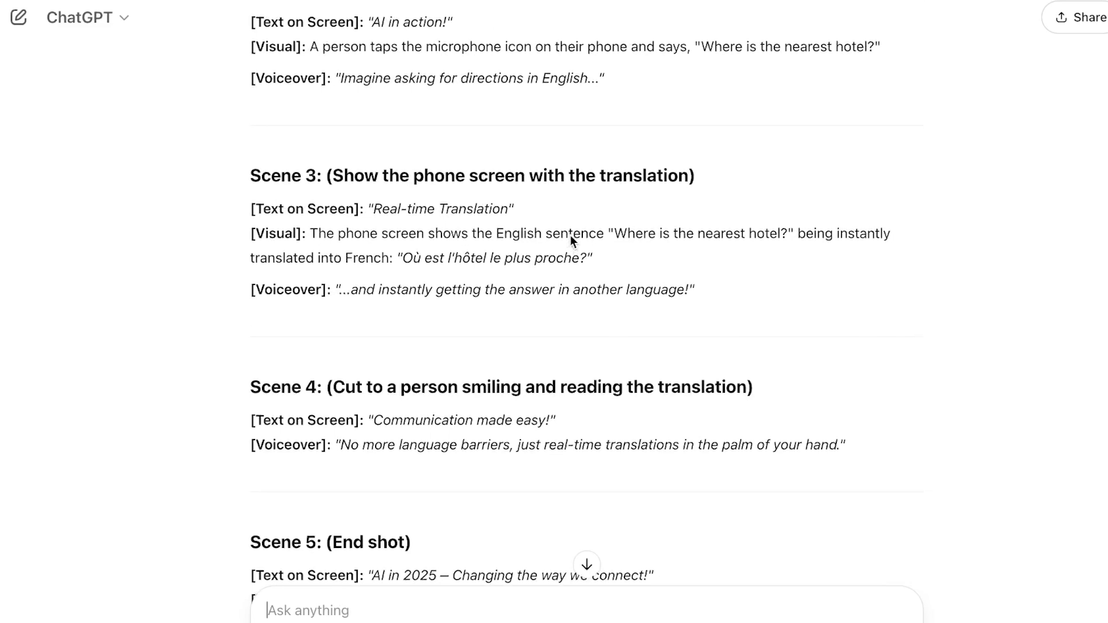
pyautogui.scroll(-5, 570, 234)
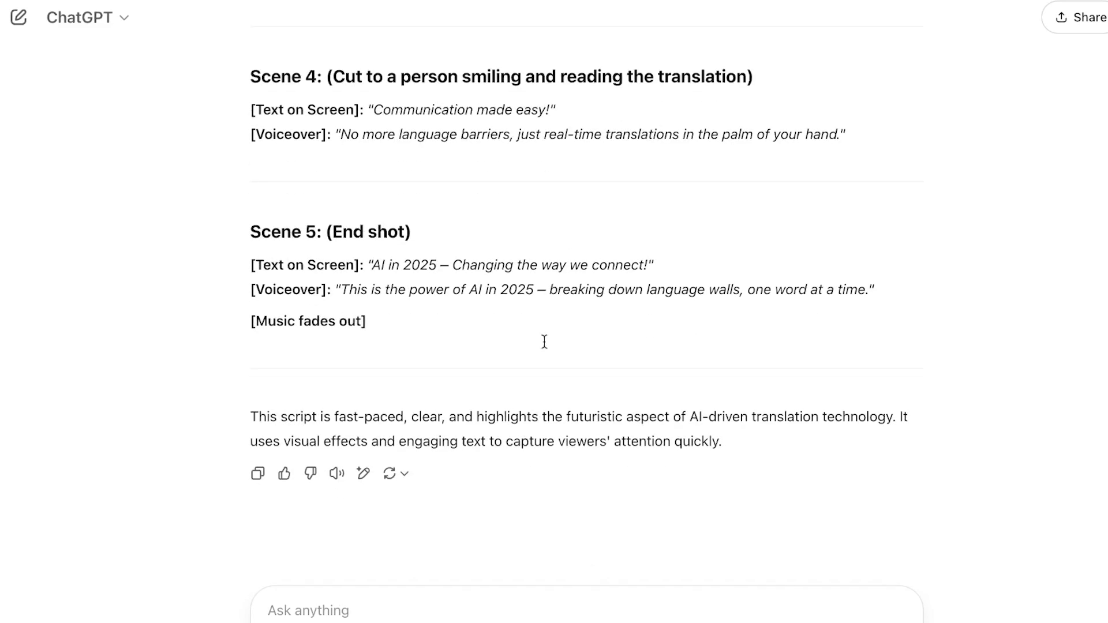
# Ask ChatGPT to "write a simple text" and copy the sentence "In 2025, AI will make communication easier than ever!" with its globe emoji
pyautogui.click(301, 603)
pyautogui.write('write a simple text')
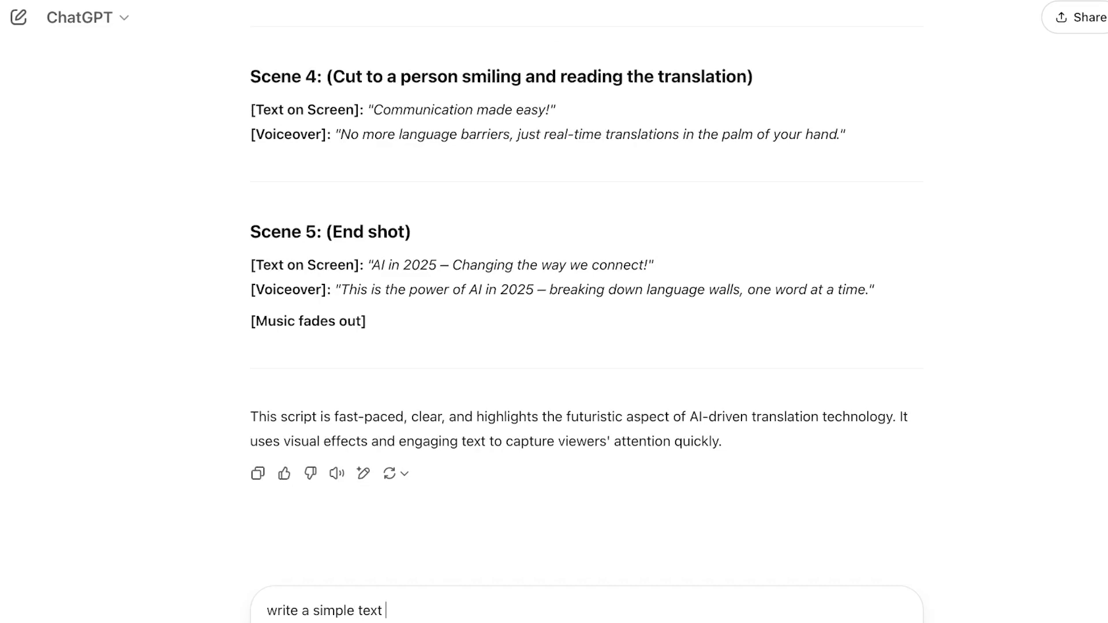
pyautogui.press('Return')
pyautogui.moveTo(258, 206); pyautogui.dragTo(633, 211)
pyautogui.rightClick(589, 205)
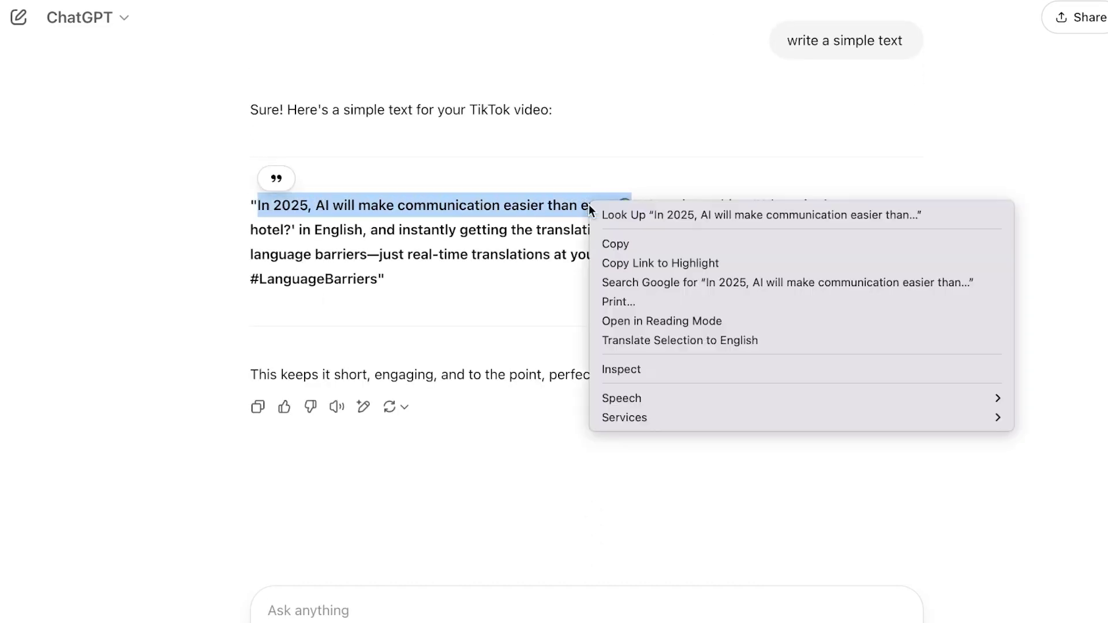
pyautogui.click(621, 242)
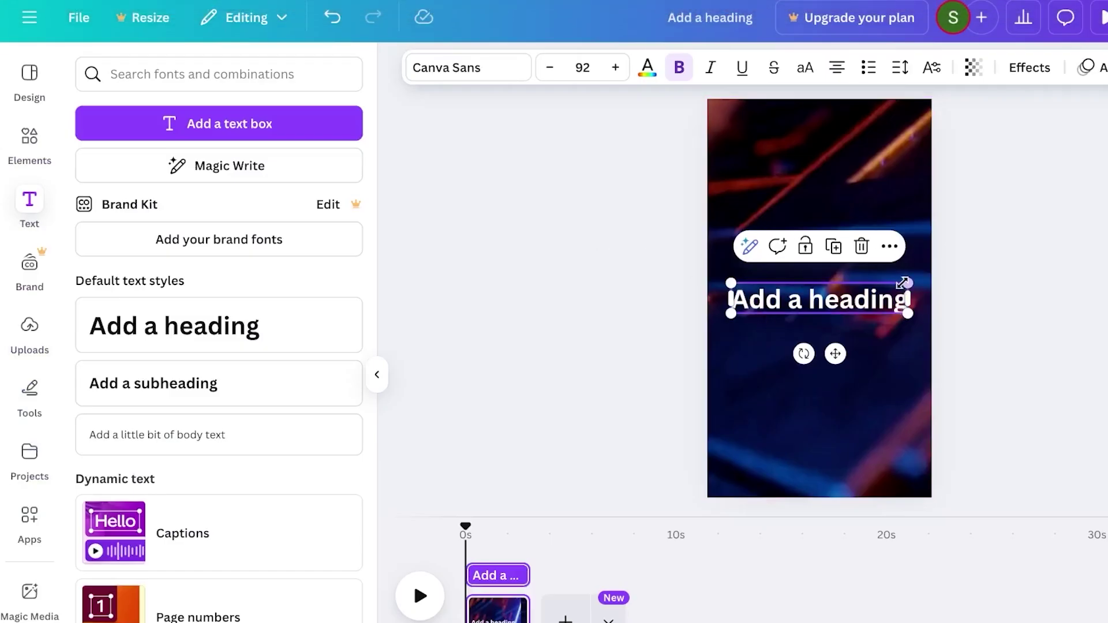
# Switch to Canva, replace the heading with a new one containing the copied 2025 sentence, and scale its text down to about size 65
pyautogui.press('Delete')
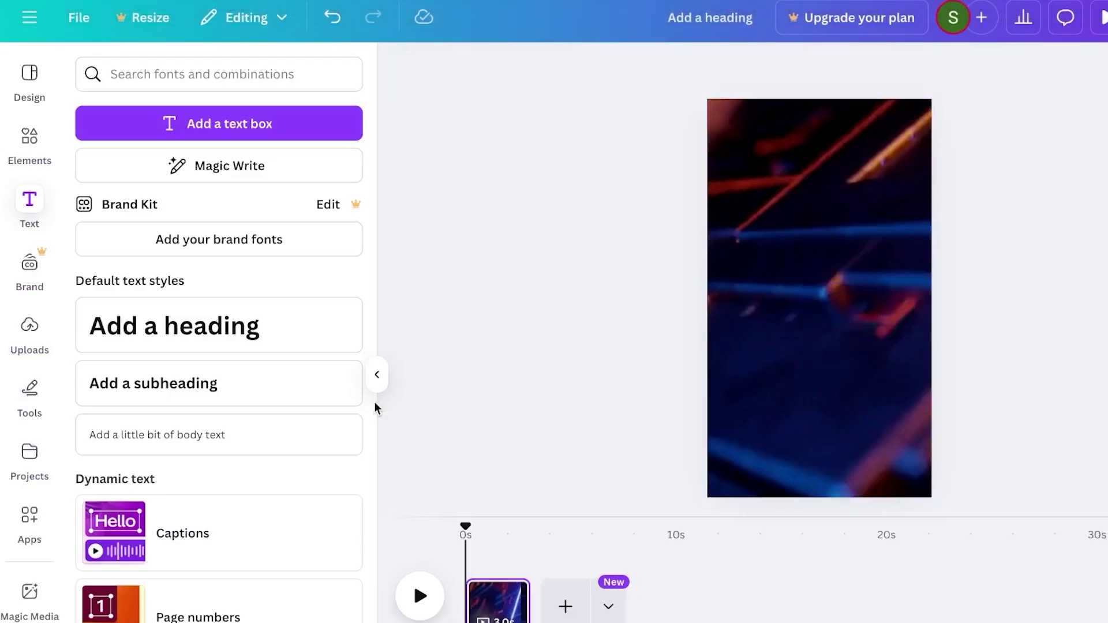
pyautogui.click(218, 332)
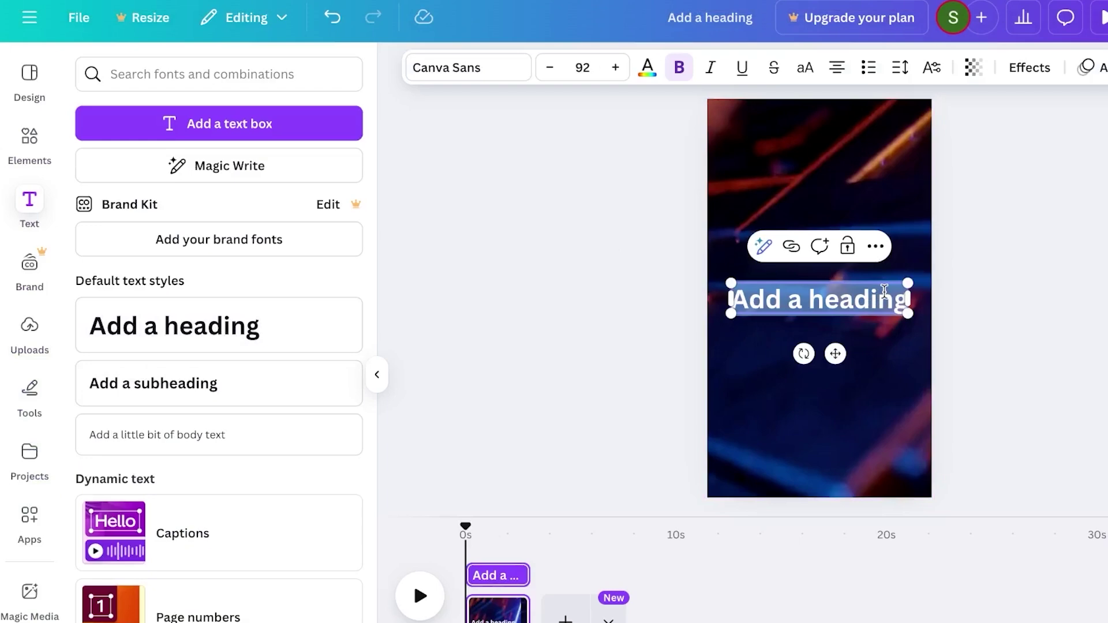
pyautogui.rightClick(884, 290)
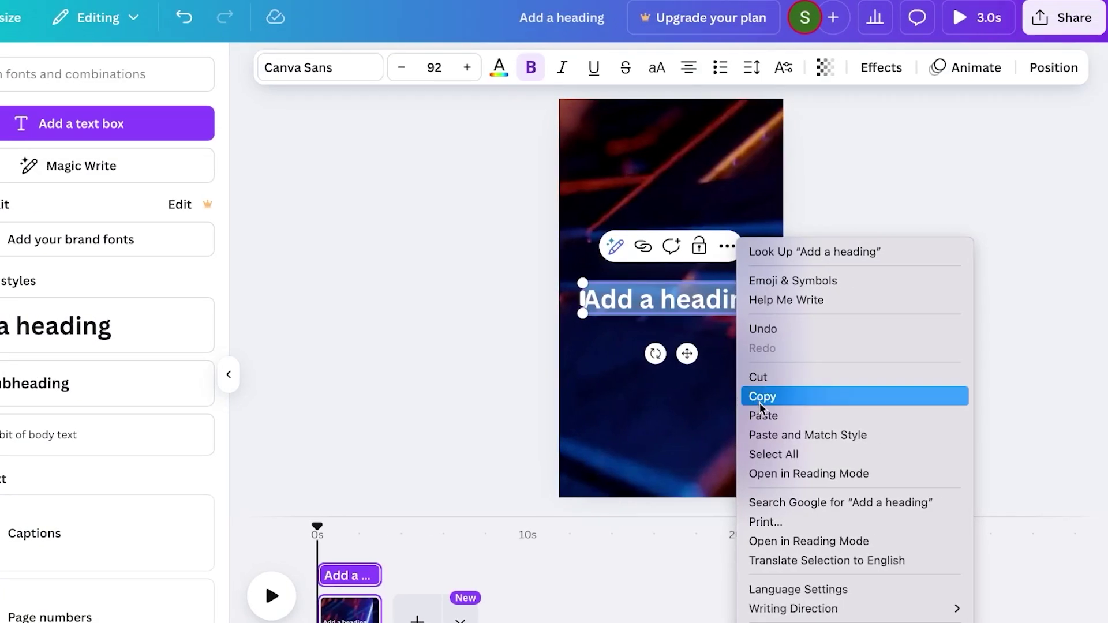
pyautogui.click(910, 417)
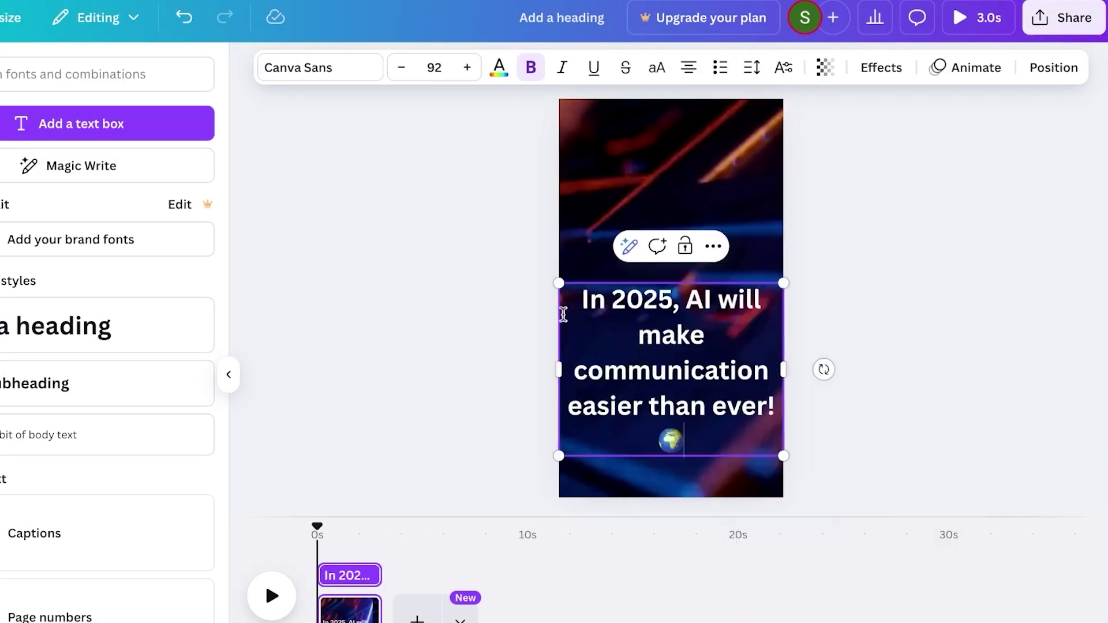
pyautogui.moveTo(561, 286); pyautogui.dragTo(632, 326)
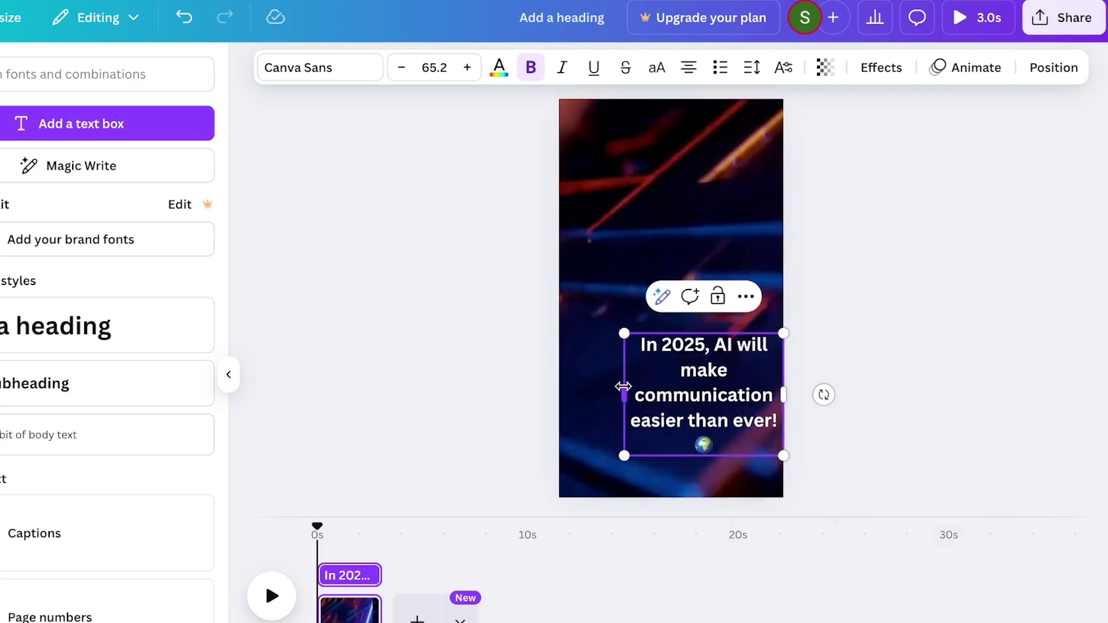
# Widen and scale the 2025 sentence to three lines at size 53.5, place it slightly lower, and preview the page
pyautogui.moveTo(624, 384); pyautogui.dragTo(581, 385)
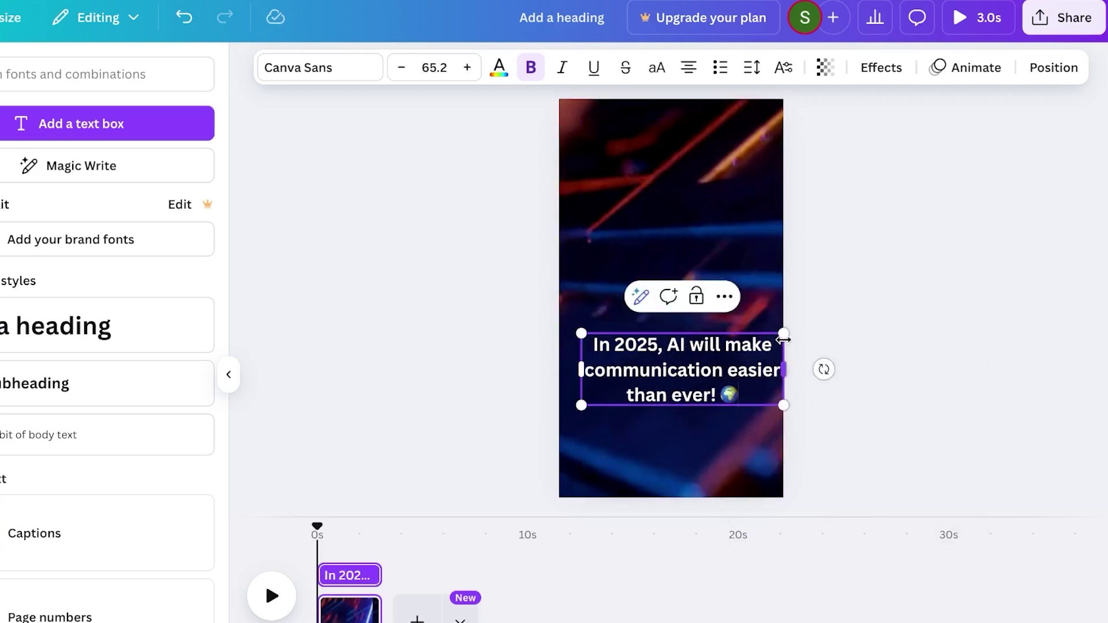
pyautogui.moveTo(779, 338); pyautogui.dragTo(746, 346)
pyautogui.click(935, 309)
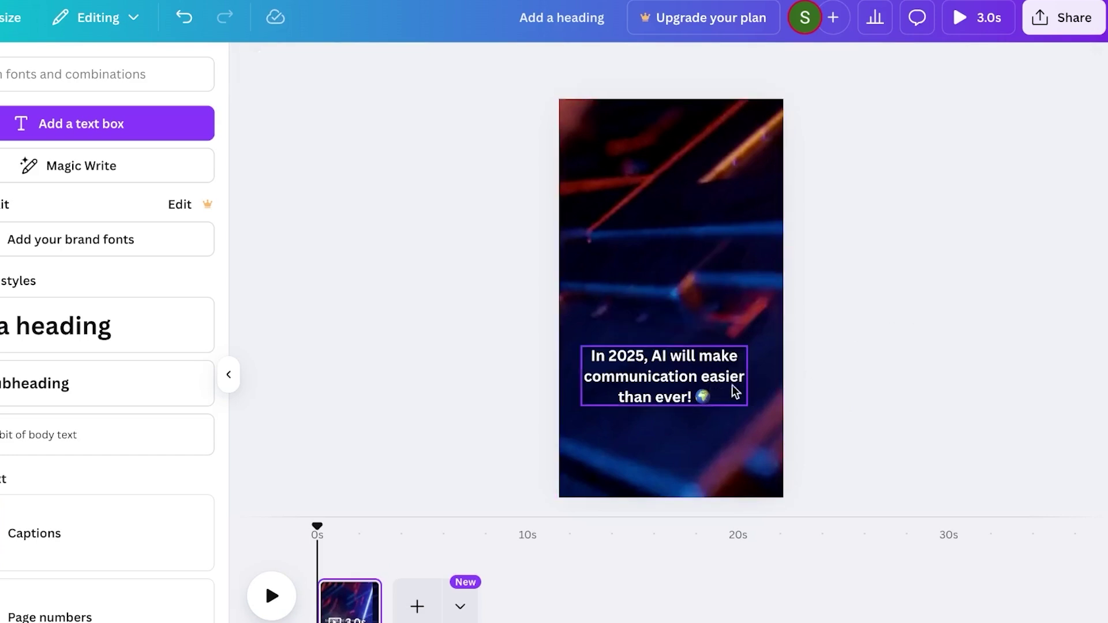
pyautogui.click(694, 387)
pyautogui.moveTo(694, 386); pyautogui.dragTo(696, 406)
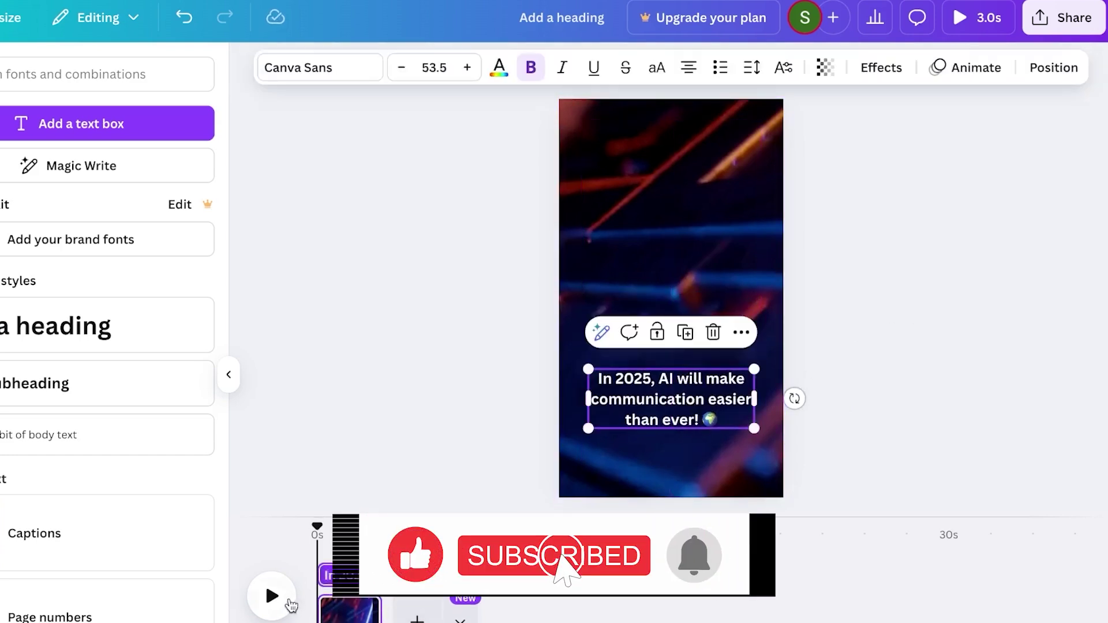
pyautogui.click(275, 597)
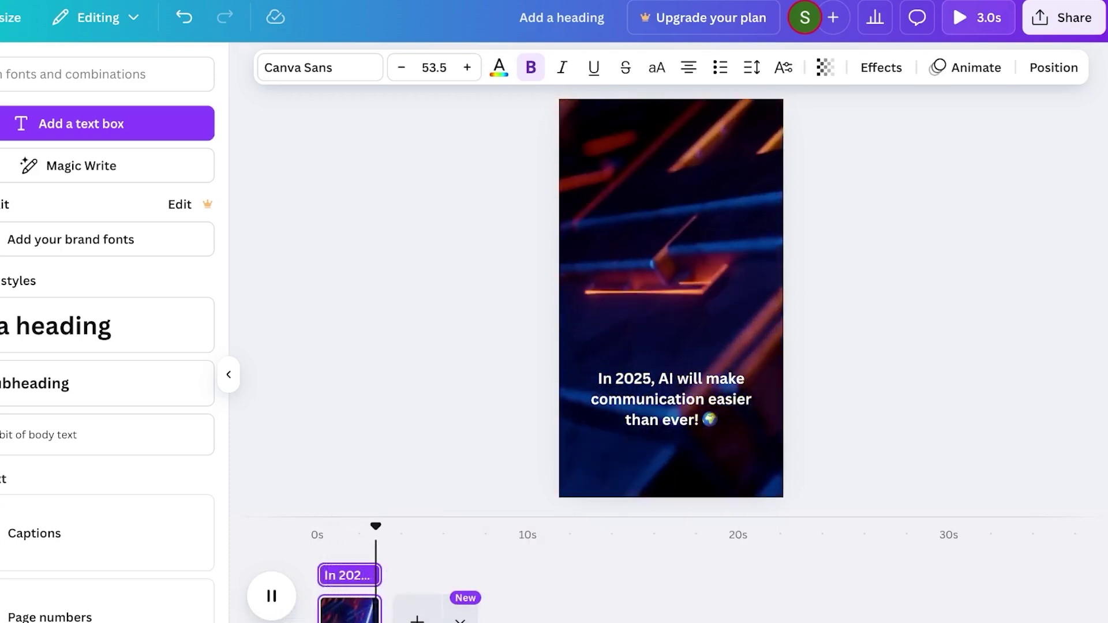
# Add a second page and place the free 15-second technology clip of two people with a VR headset on it
pyautogui.click(416, 615)
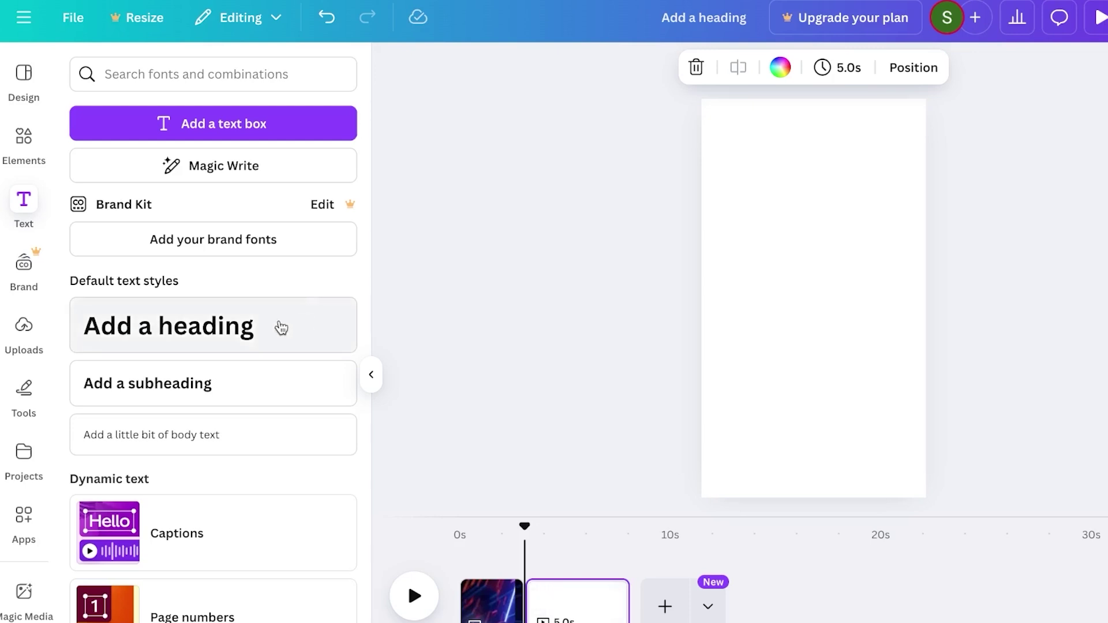
pyautogui.click(34, 155)
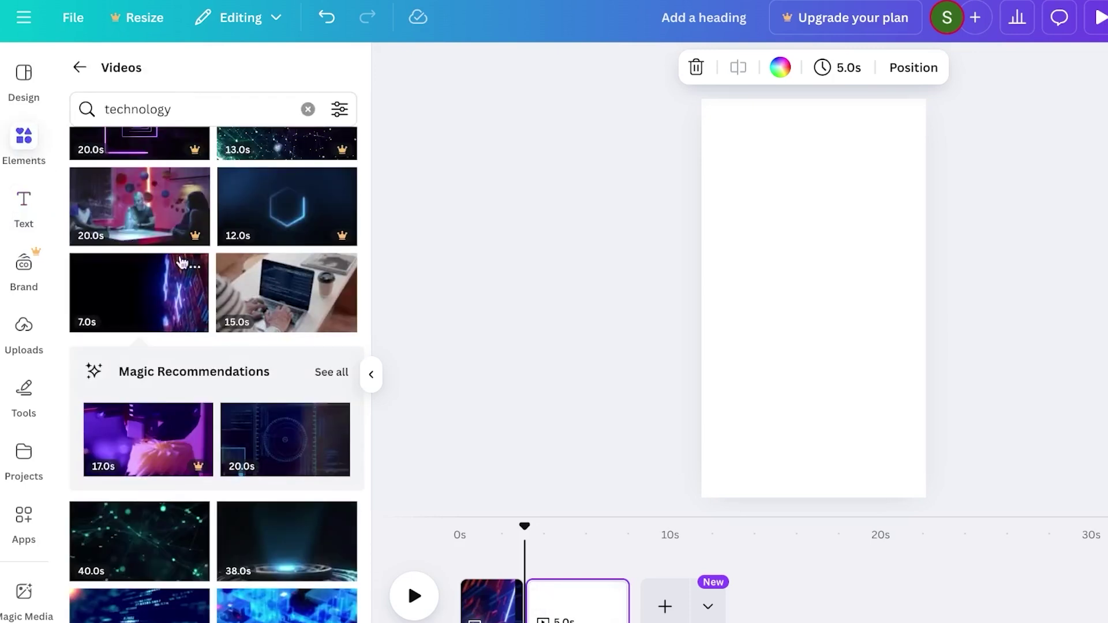
pyautogui.scroll(-5, 249, 286)
pyautogui.scroll(-2, 249, 285)
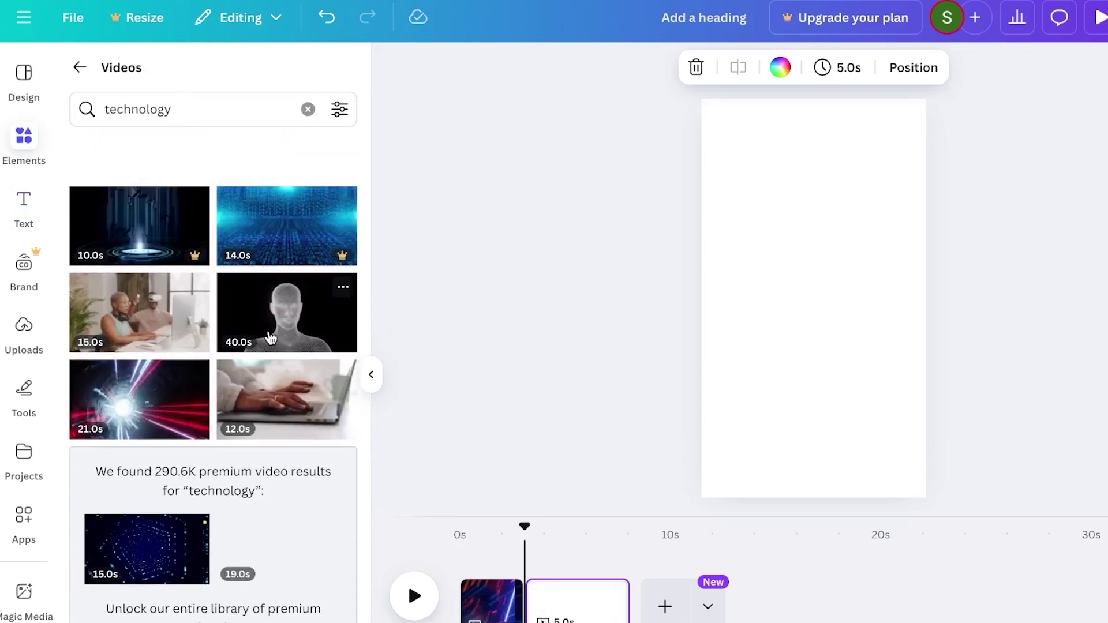
pyautogui.scroll(5, 243, 329)
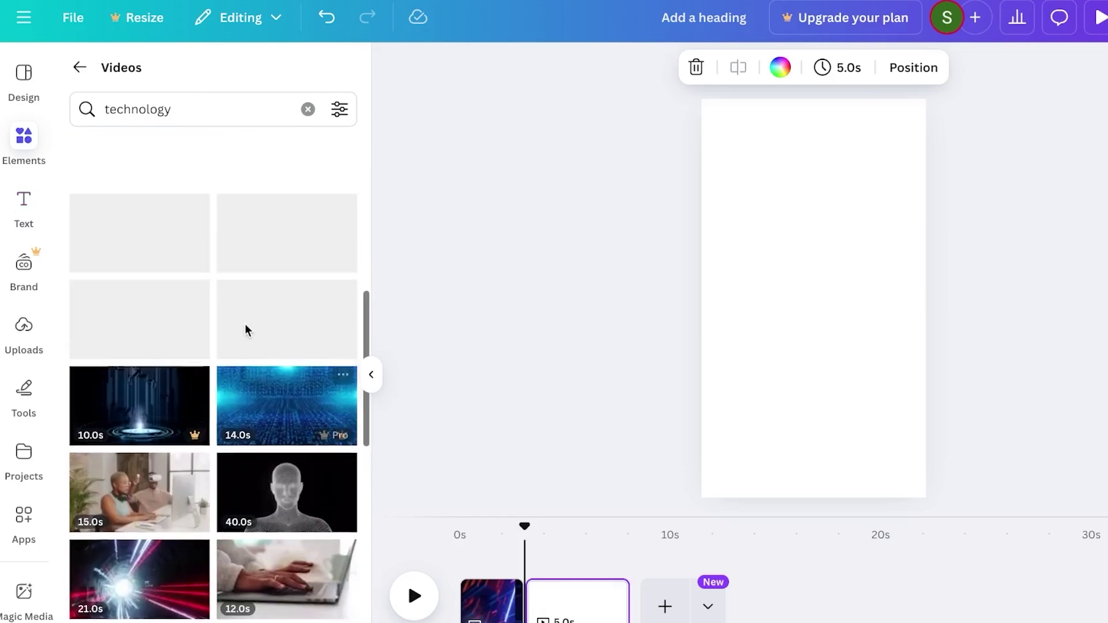
pyautogui.click(139, 577)
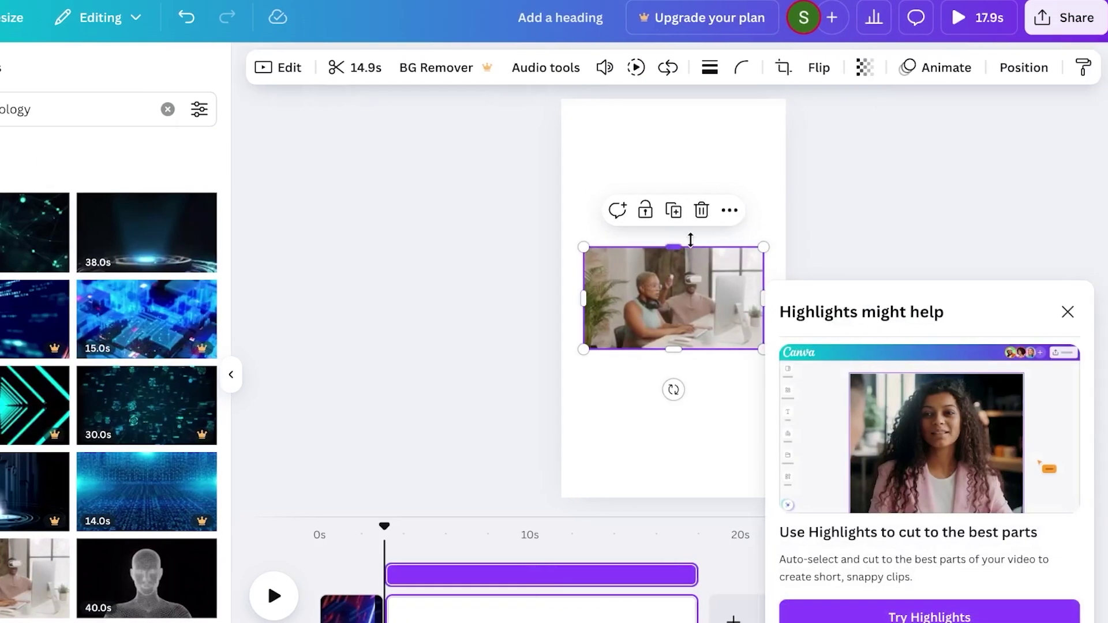
pyautogui.click(1066, 312)
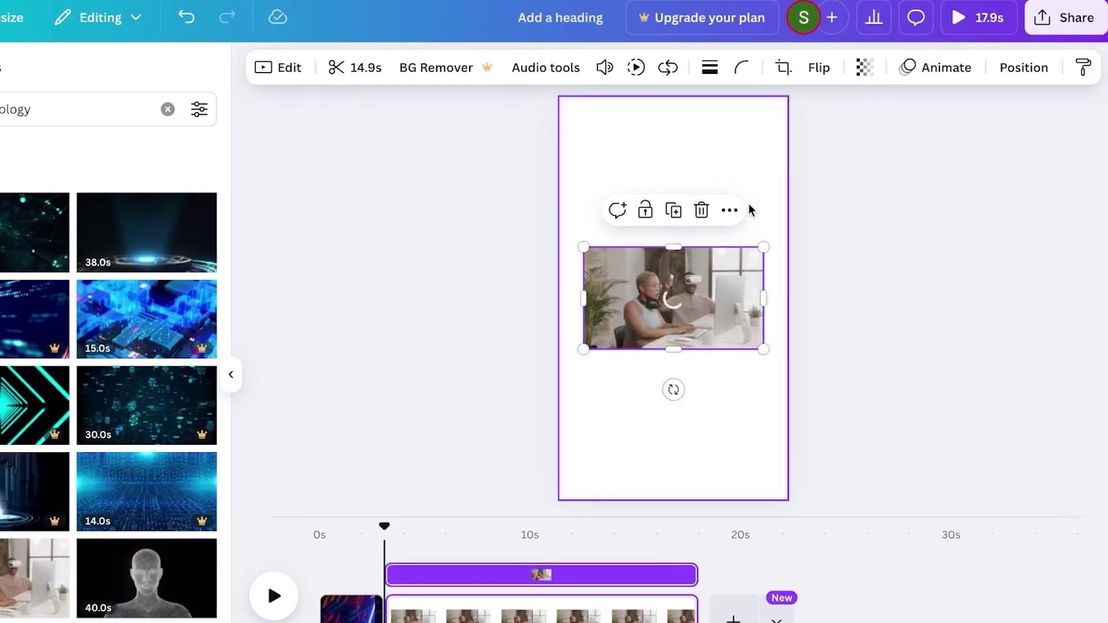
# Set the VR headset clip as the second page's background and trim it to 3.0 seconds
pyautogui.click(730, 210)
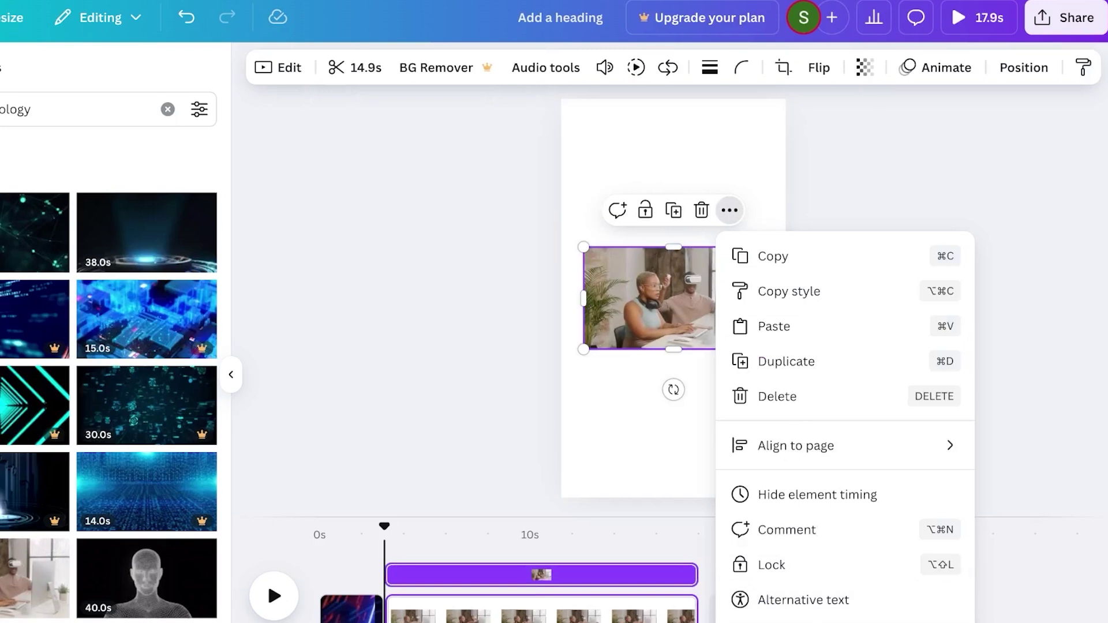
pyautogui.click(802, 620)
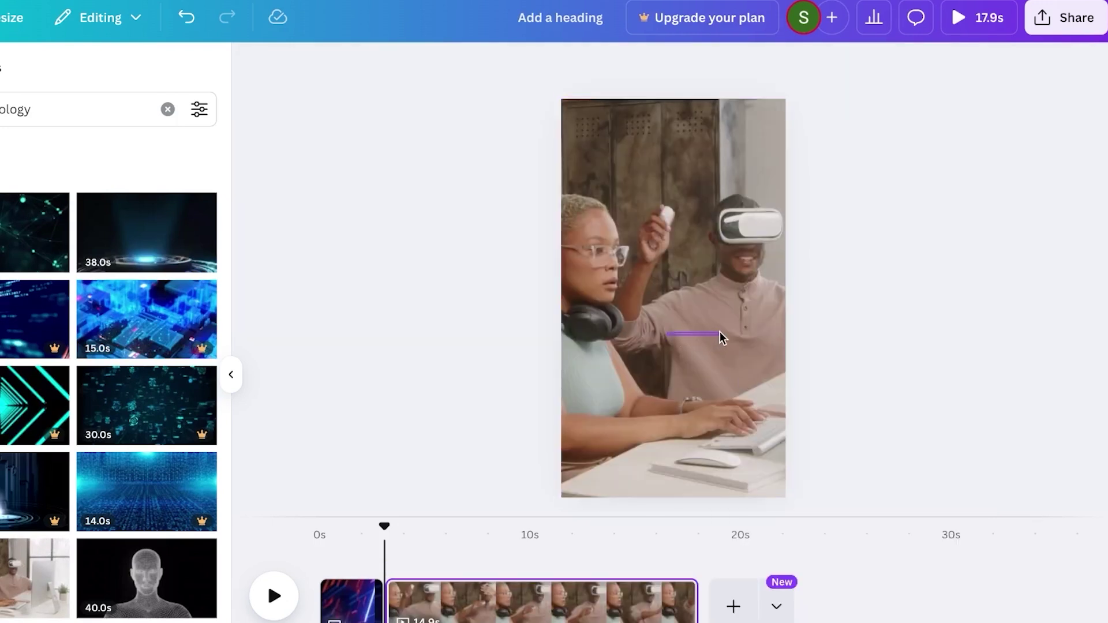
pyautogui.rightClick(661, 323)
pyautogui.click(637, 263)
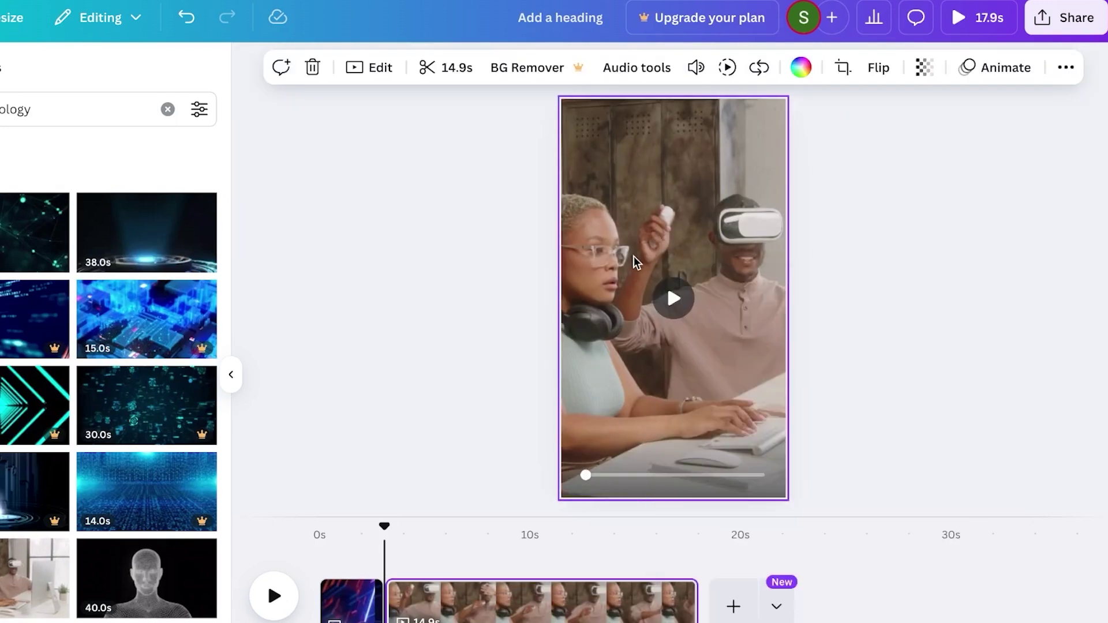
pyautogui.press('Escape')
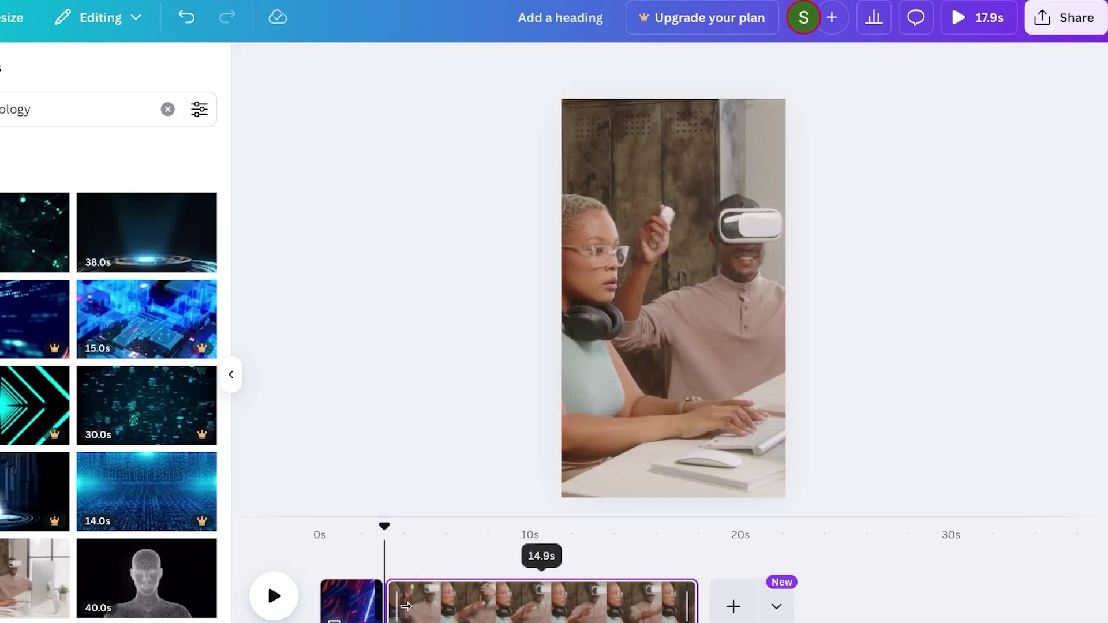
pyautogui.moveTo(397, 607); pyautogui.dragTo(480, 607)
pyautogui.moveTo(607, 605); pyautogui.dragTo(448, 605)
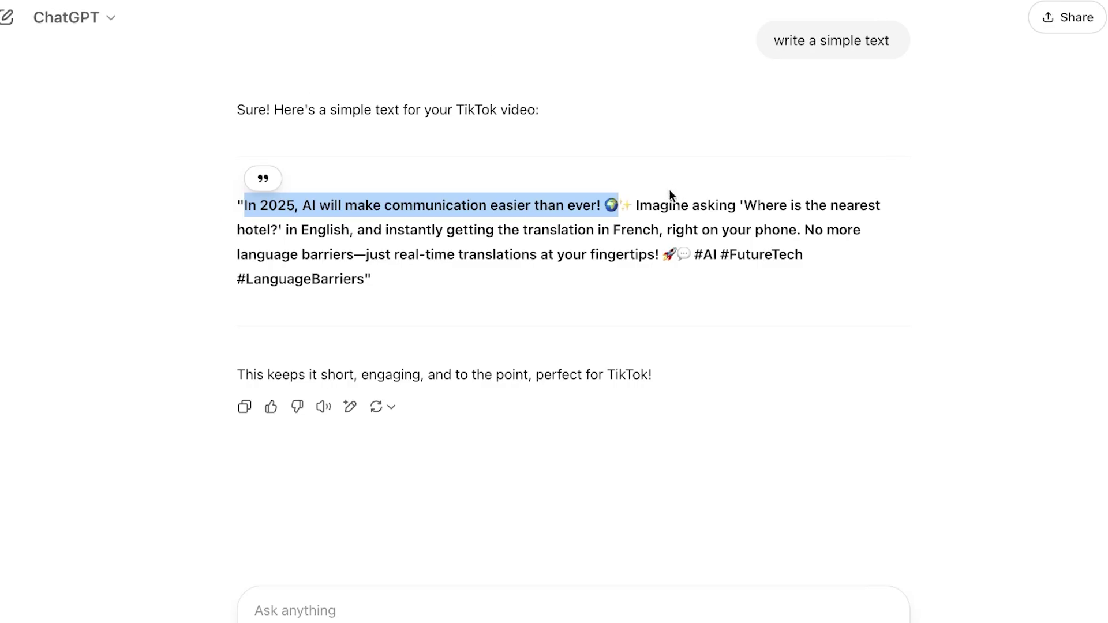
# Switch to ChatGPT and copy the phrase asking 'Where is the nearest hotel?' from the simple text
pyautogui.click(875, 216)
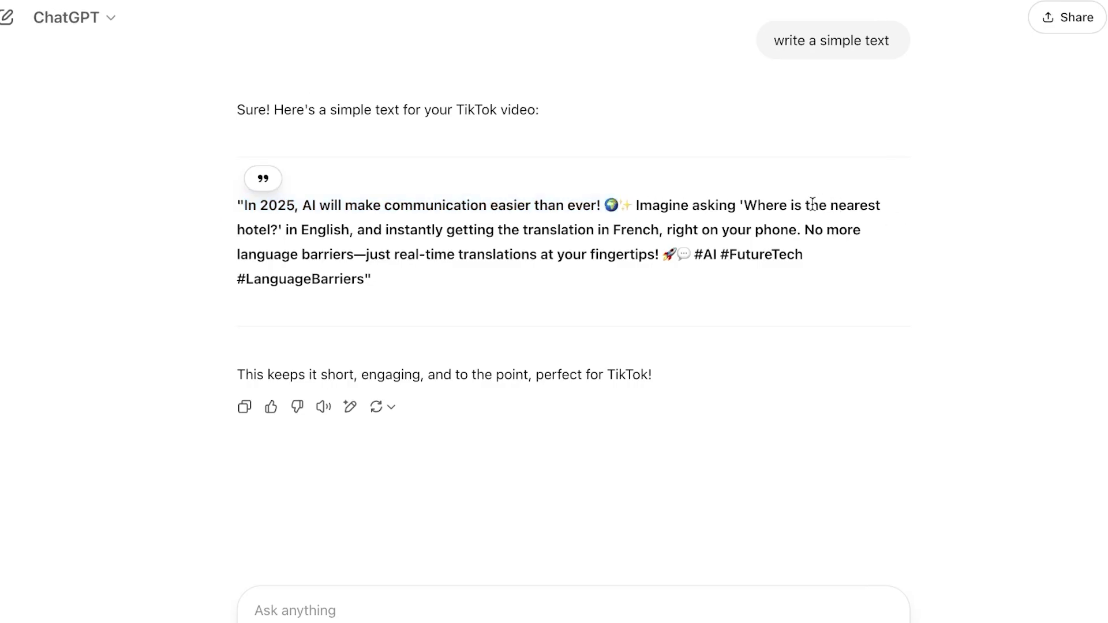
pyautogui.moveTo(641, 205); pyautogui.dragTo(284, 230)
pyautogui.rightClick(268, 229)
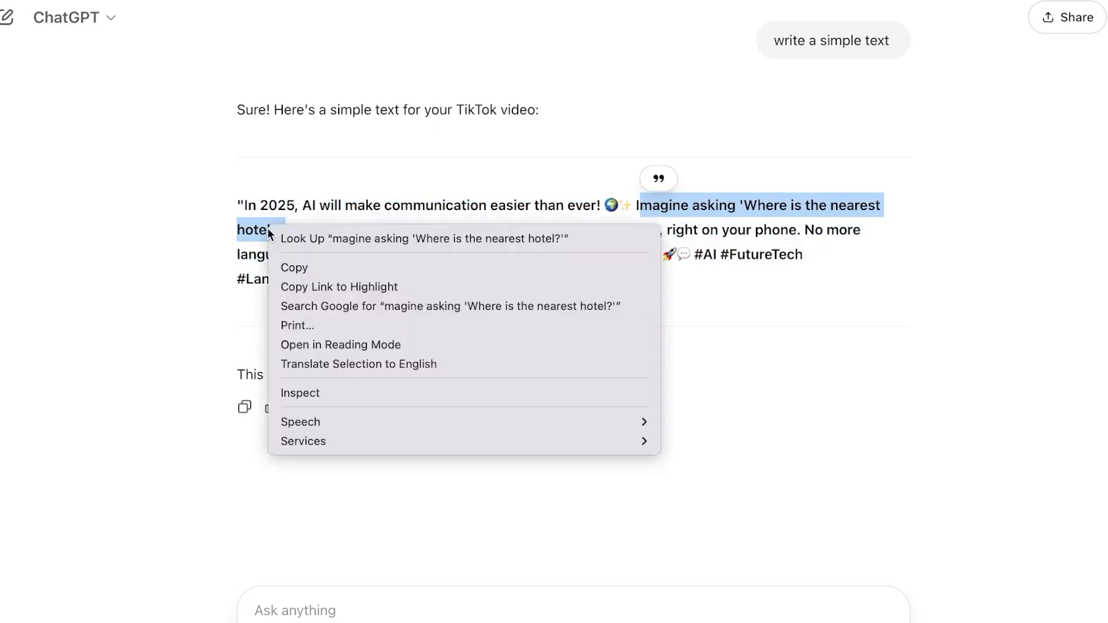
pyautogui.click(300, 269)
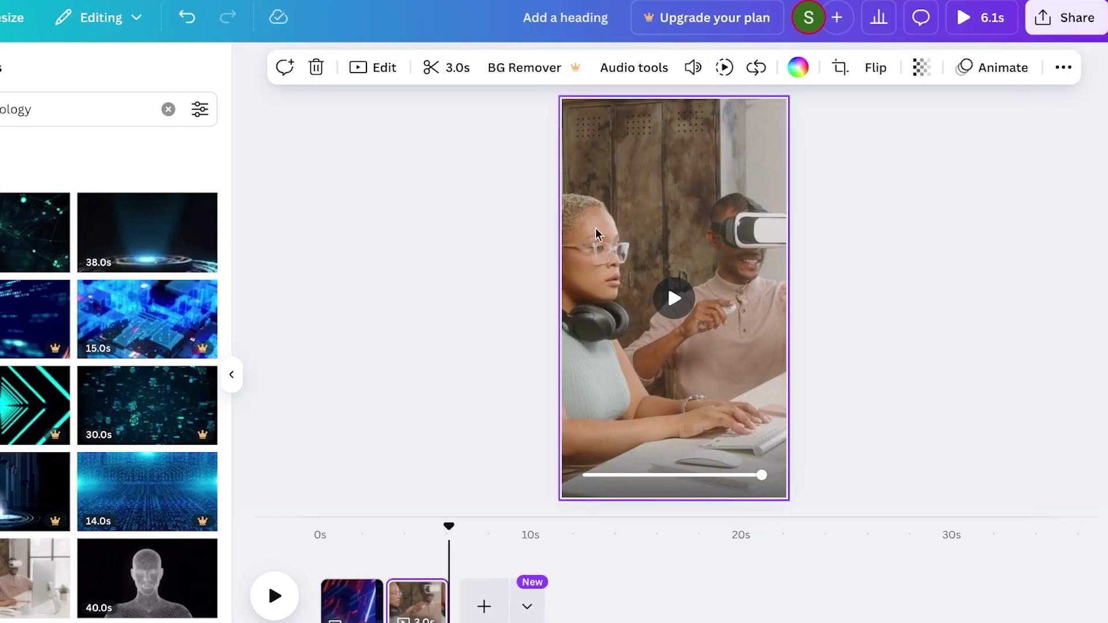
# Switch to Canva, delete the second page's background clip, and search the videos for "a person asking for direction"
pyautogui.click(316, 67)
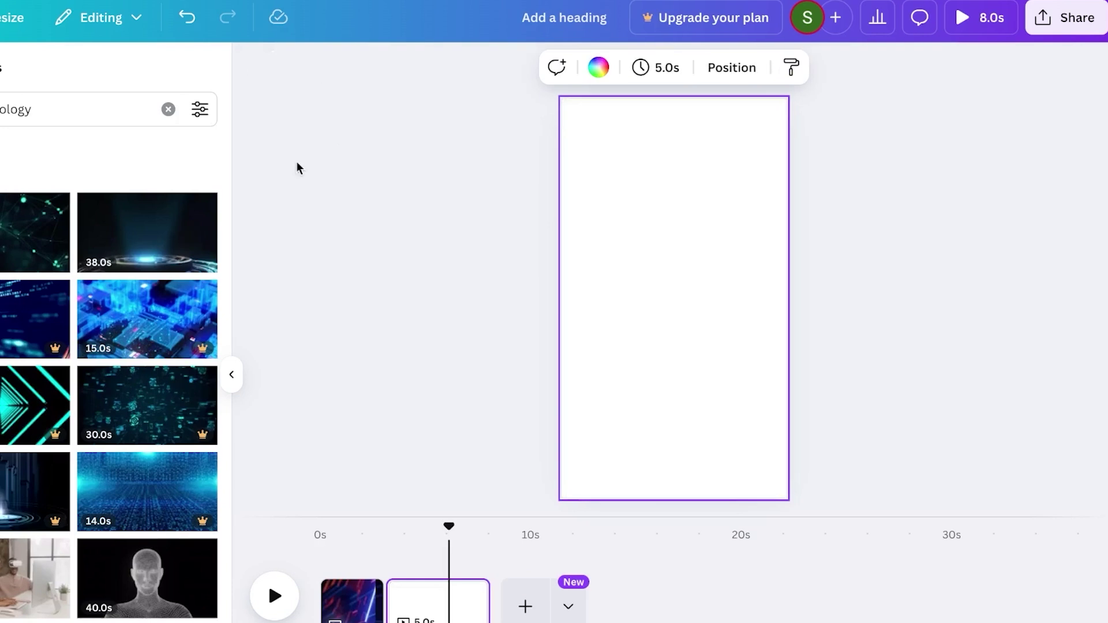
pyautogui.click(102, 110)
pyautogui.press('BackSpace')
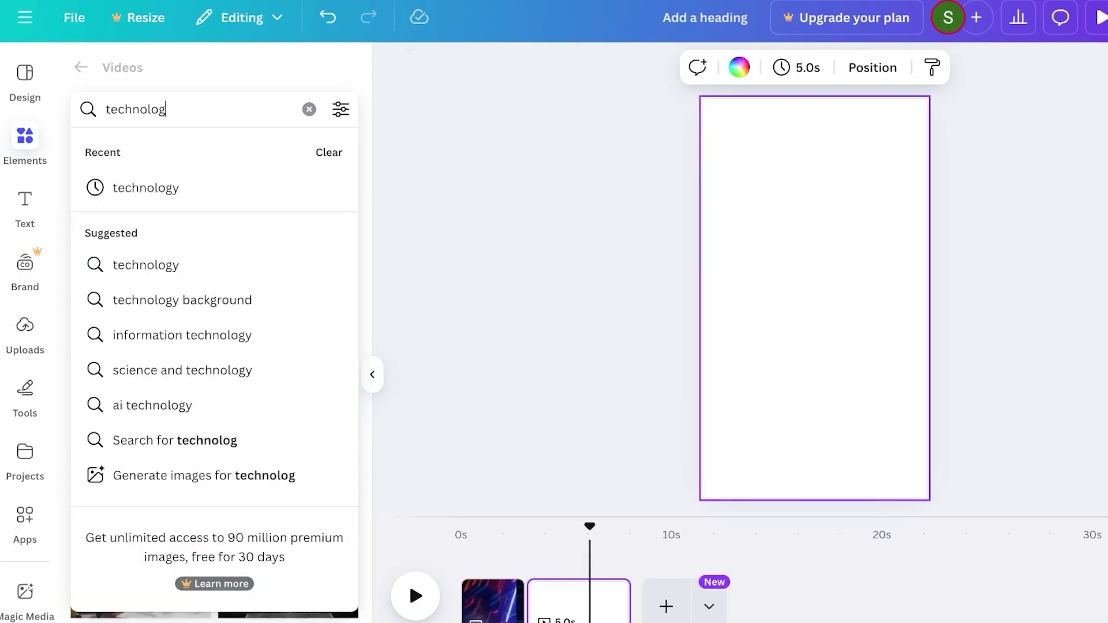
pyautogui.press('BackSpace')
pyautogui.press('BackSpace')
pyautogui.press('BackSpace')
pyautogui.press('BackSpace')
pyautogui.press('BackSpace')
pyautogui.press('BackSpace')
pyautogui.press('BackSpace')
pyautogui.press('BackSpace')
pyautogui.press('BackSpace')
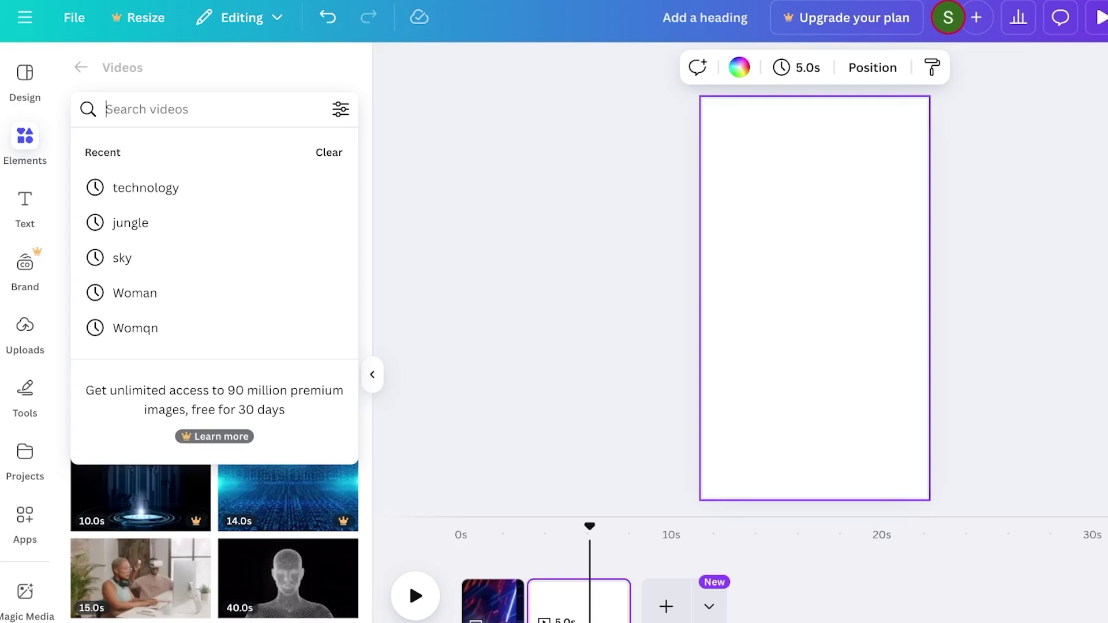
pyautogui.write('a person s')
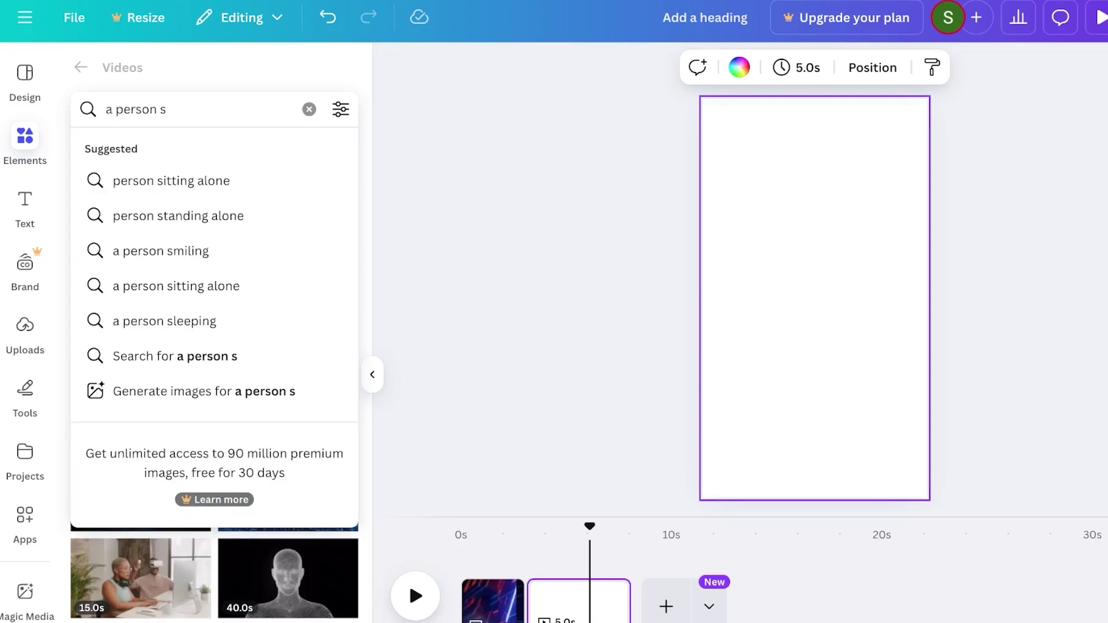
pyautogui.press('BackSpace')
pyautogui.write('asking for dir')
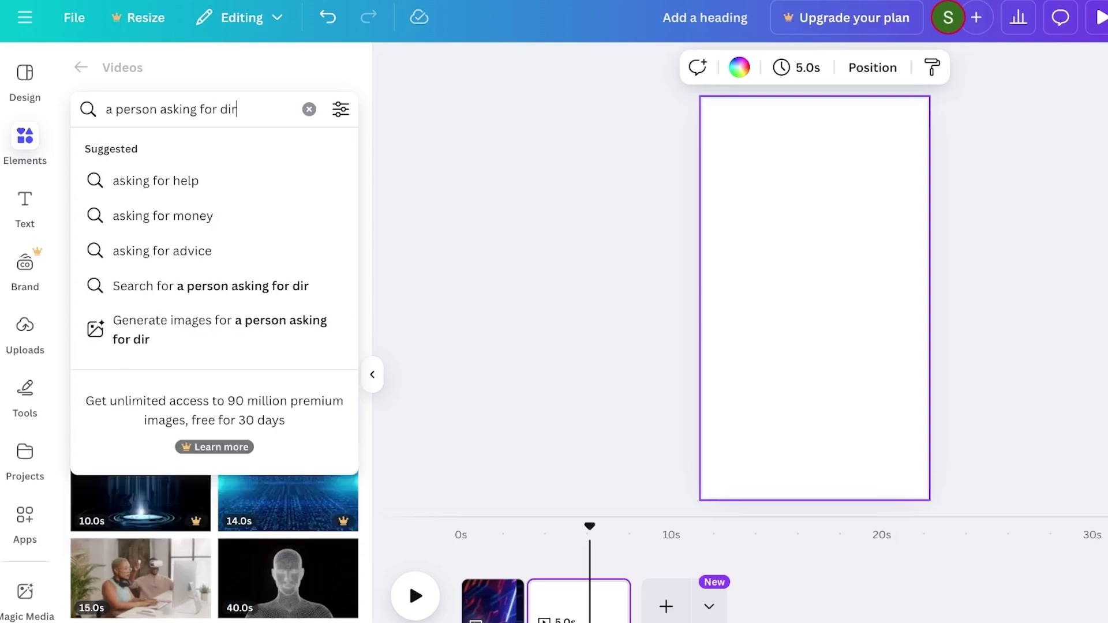
pyautogui.write('ection')
pyautogui.press('Return')
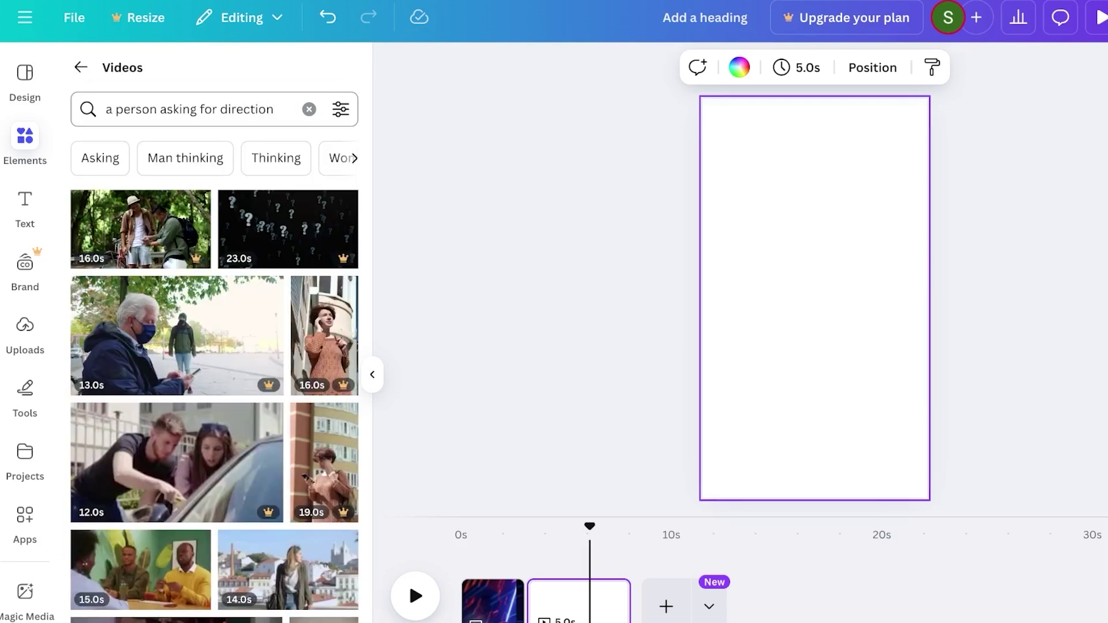
# Place the 16-second clip of two men talking among trees on the second page and set it as the background
pyautogui.scroll(-5, 254, 395)
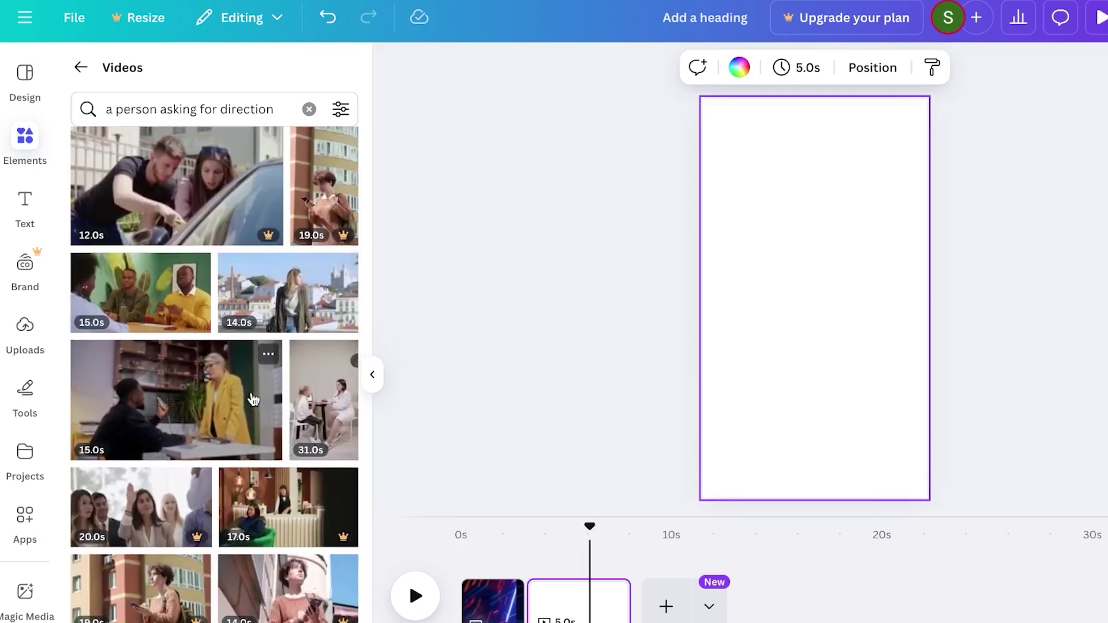
pyautogui.scroll(-3, 254, 399)
pyautogui.scroll(-2, 252, 398)
pyautogui.scroll(-2, 248, 373)
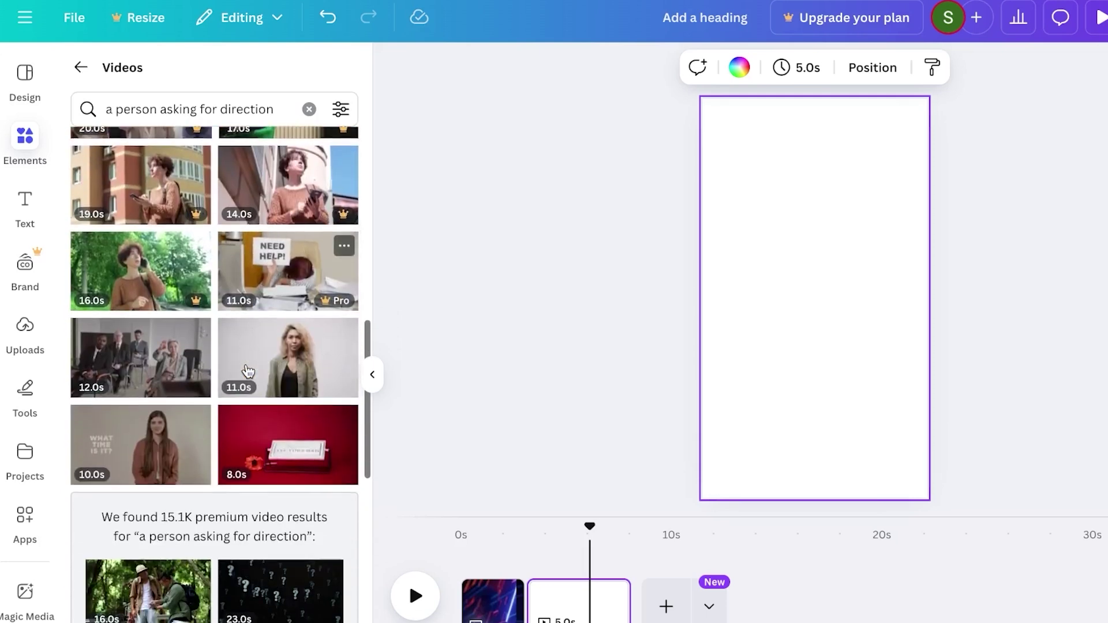
pyautogui.scroll(-5, 248, 371)
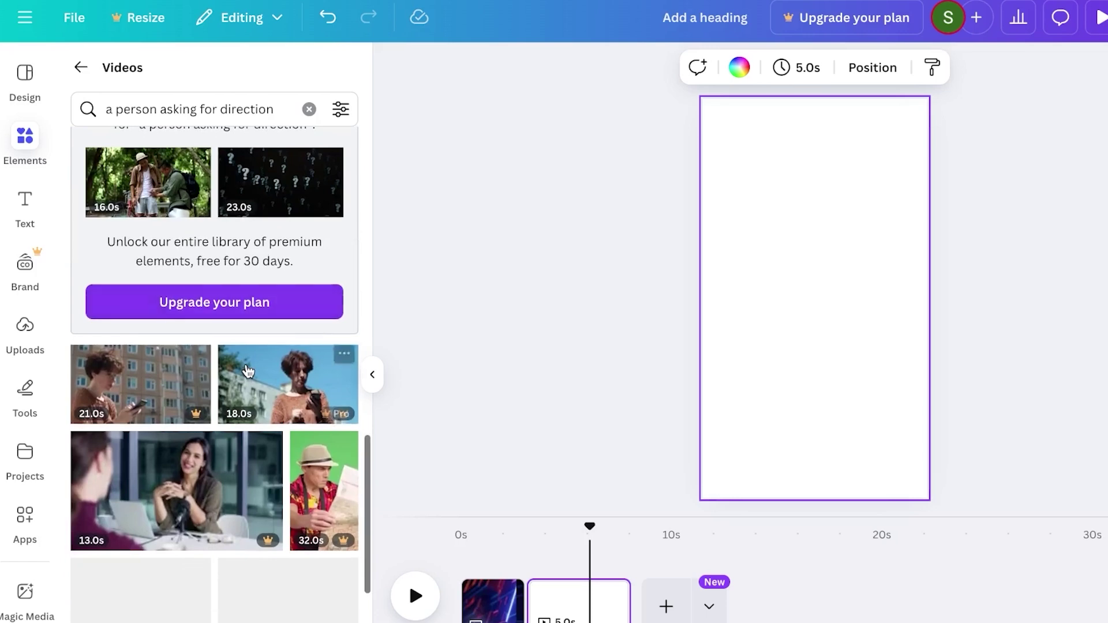
pyautogui.scroll(-4, 248, 371)
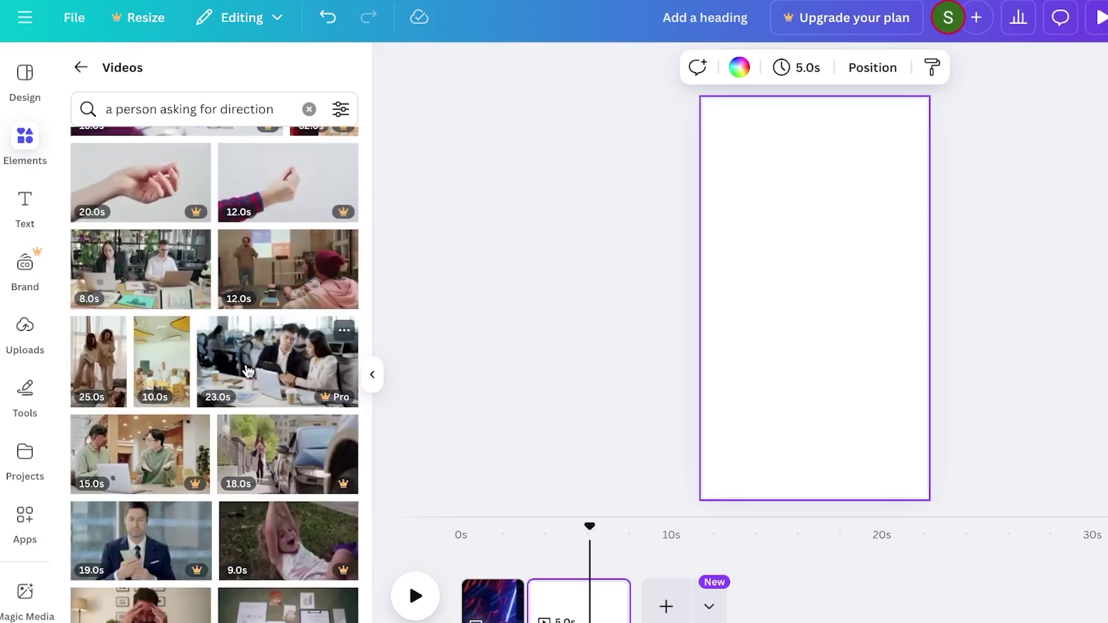
pyautogui.scroll(5, 248, 371)
pyautogui.scroll(5, 248, 371)
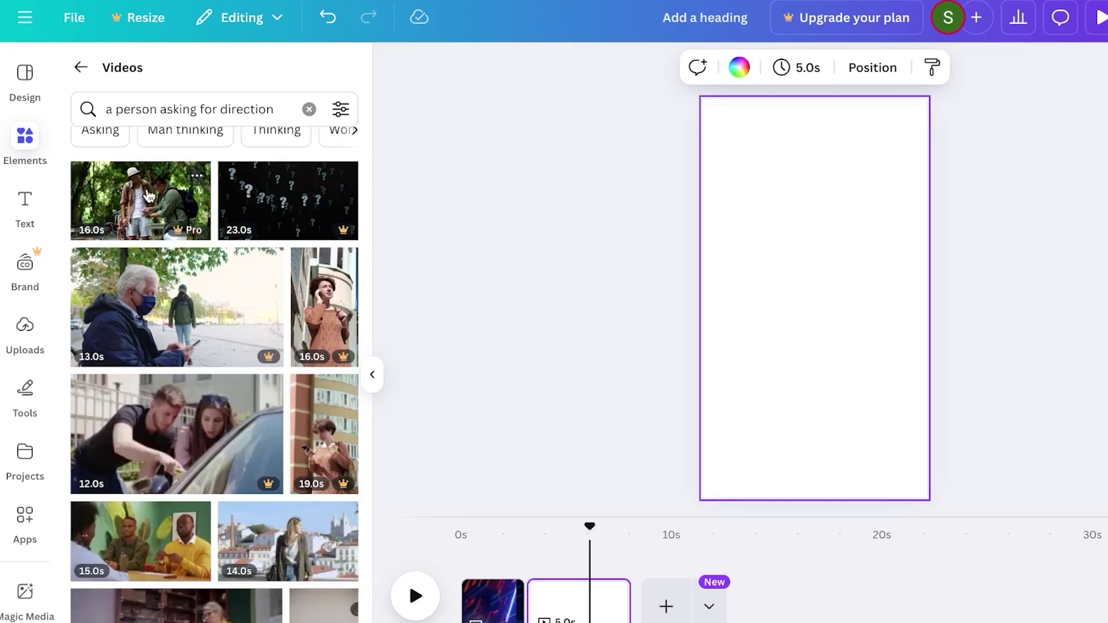
pyautogui.click(196, 176)
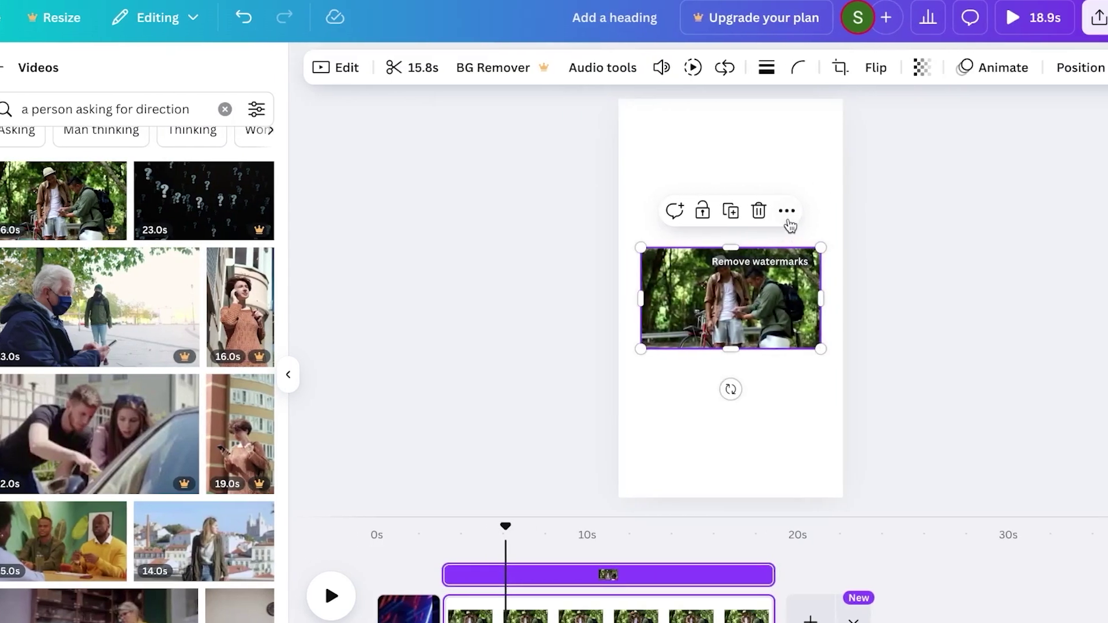
pyautogui.click(787, 215)
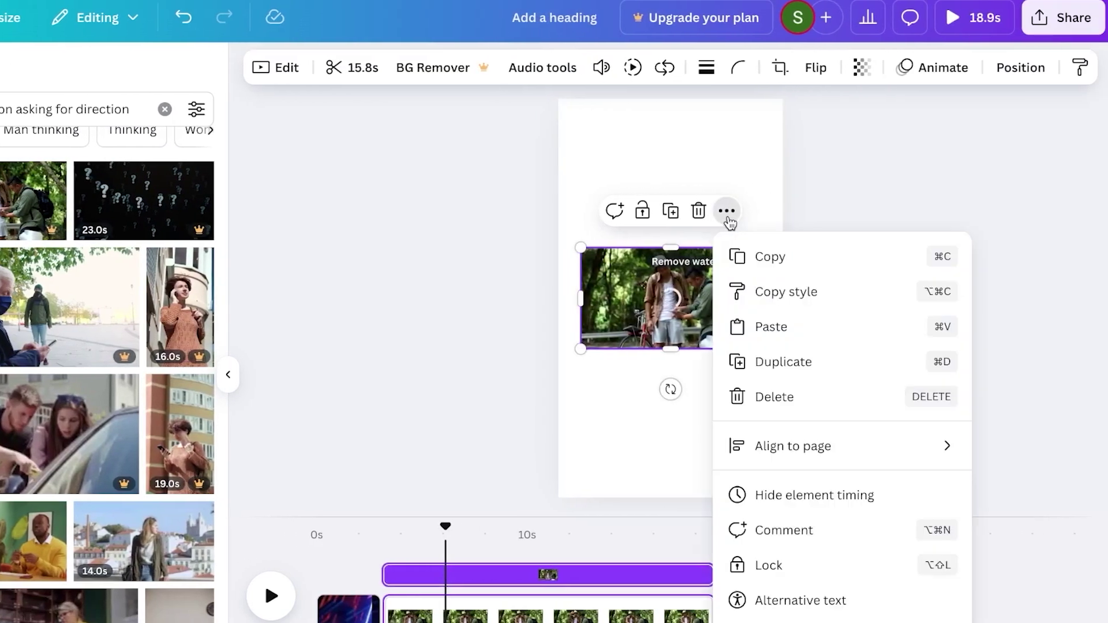
pyautogui.click(802, 621)
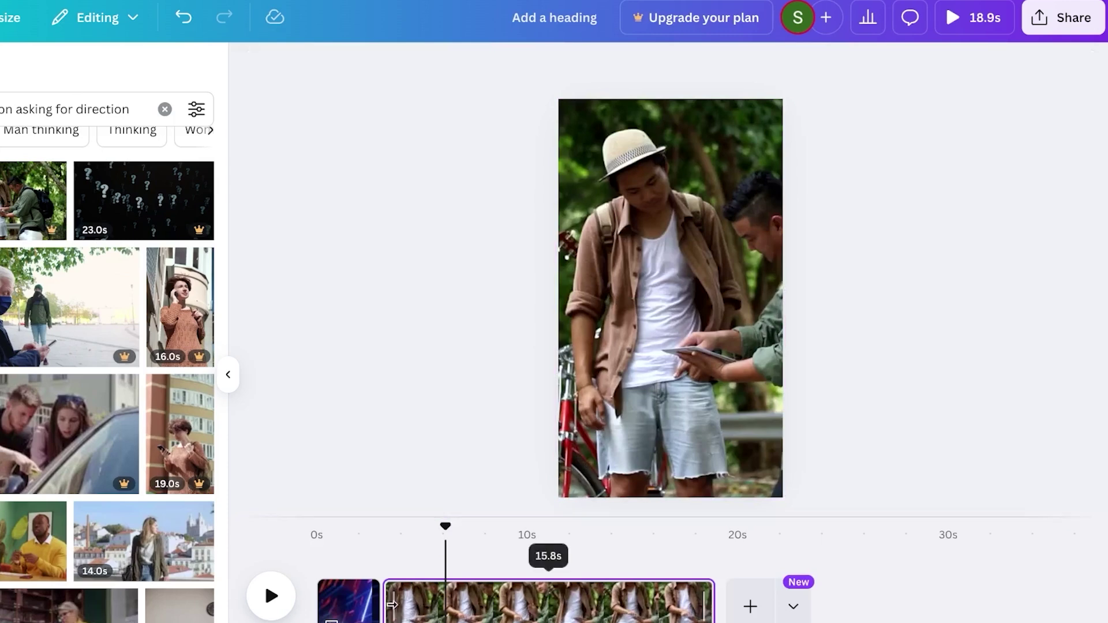
# Trim the second page's background clip to 3.0 seconds and open the text options
pyautogui.click(470, 605)
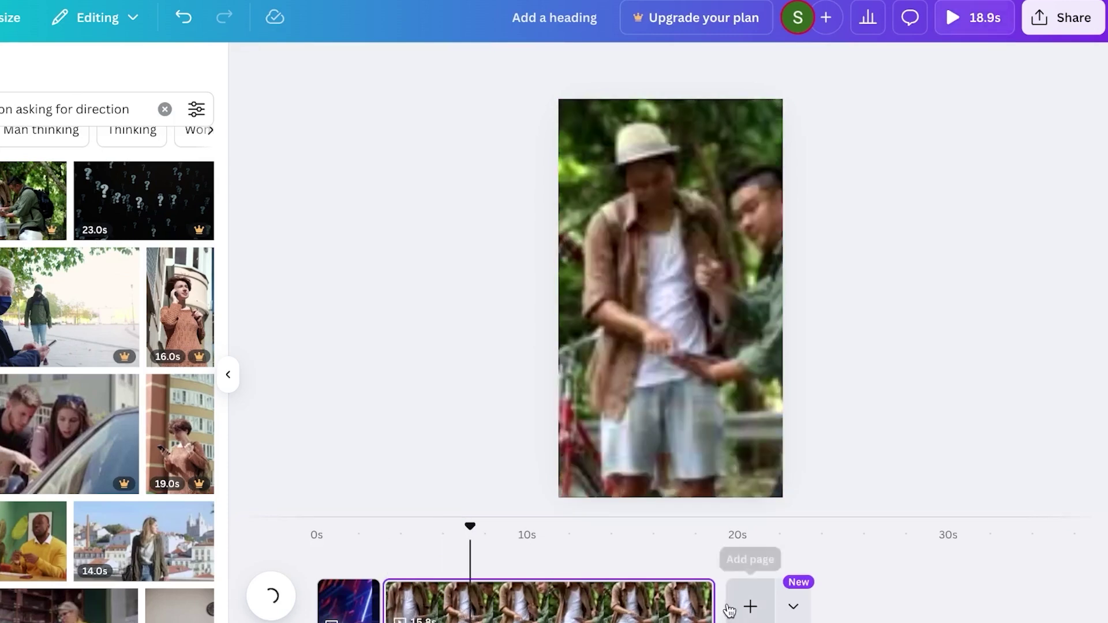
pyautogui.moveTo(712, 603); pyautogui.dragTo(438, 616)
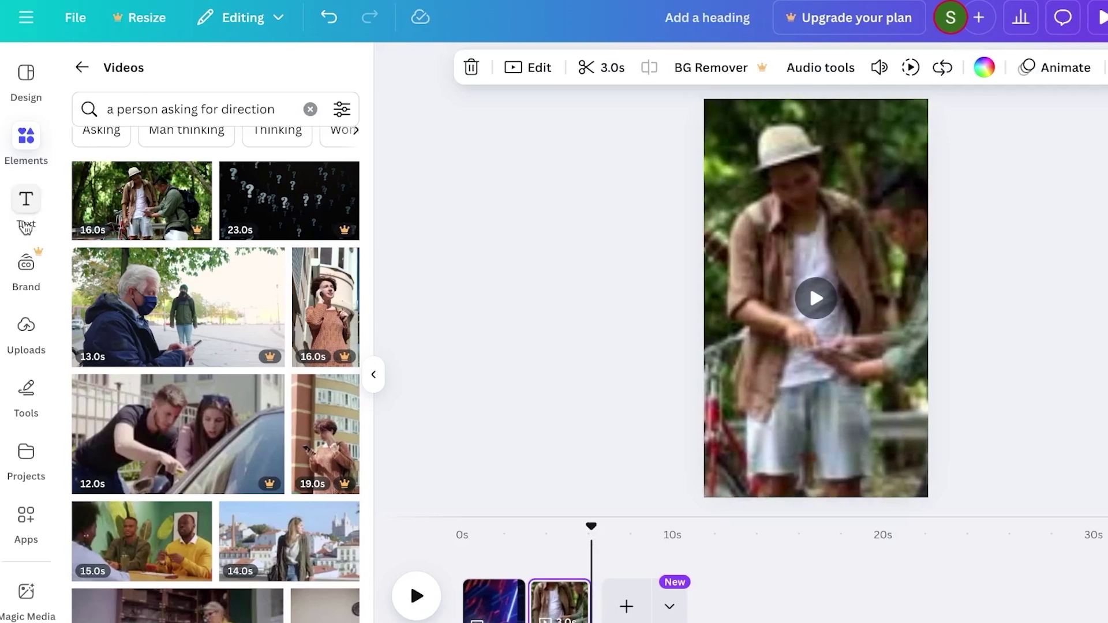
pyautogui.click(26, 227)
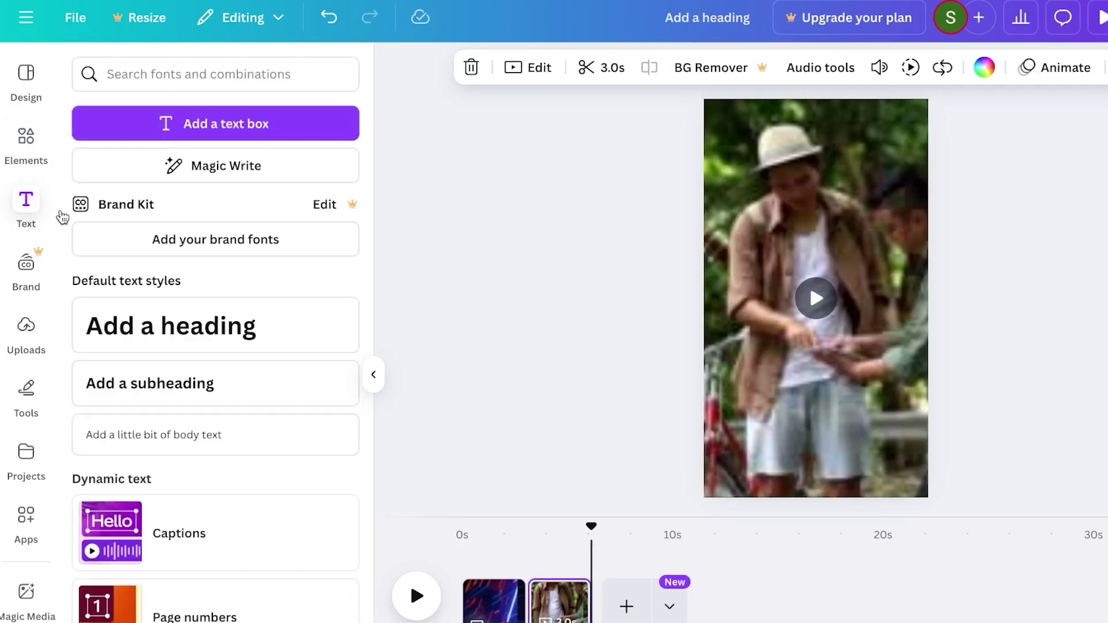
# Add a heading to the second page with the copied hotel question and move it to the lower part of the page
pyautogui.click(215, 328)
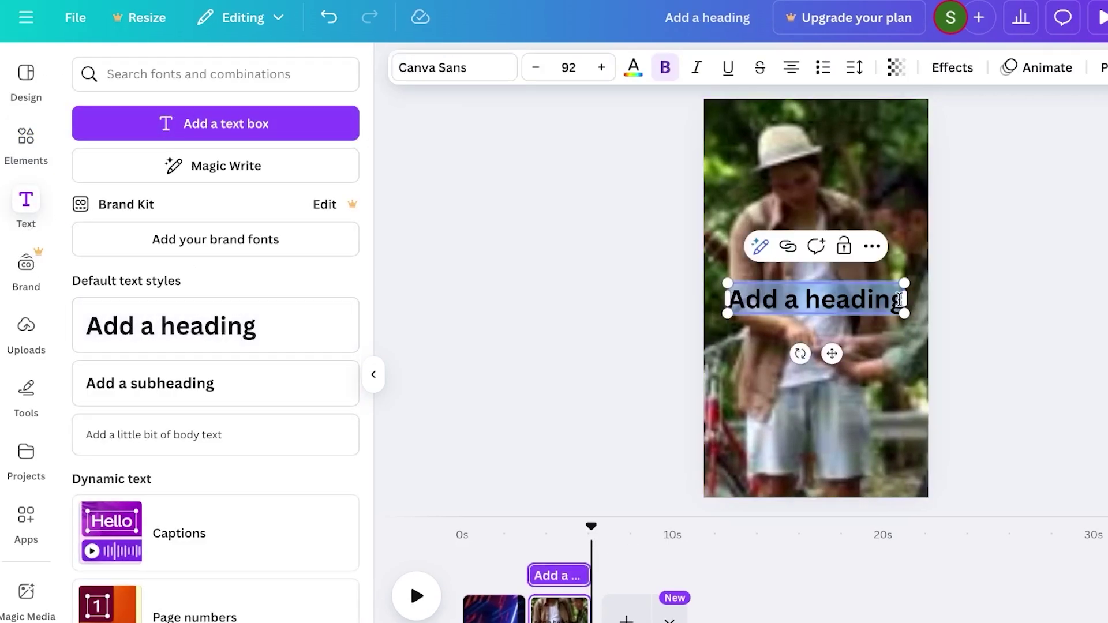
pyautogui.press('BackSpace')
pyautogui.rightClick(820, 295)
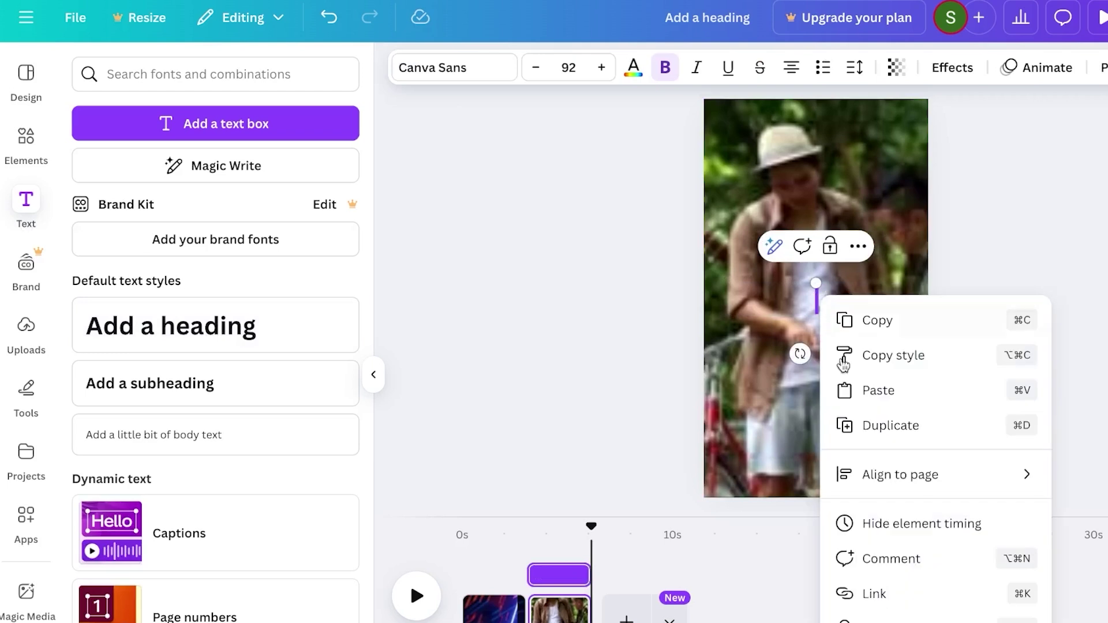
pyautogui.click(854, 389)
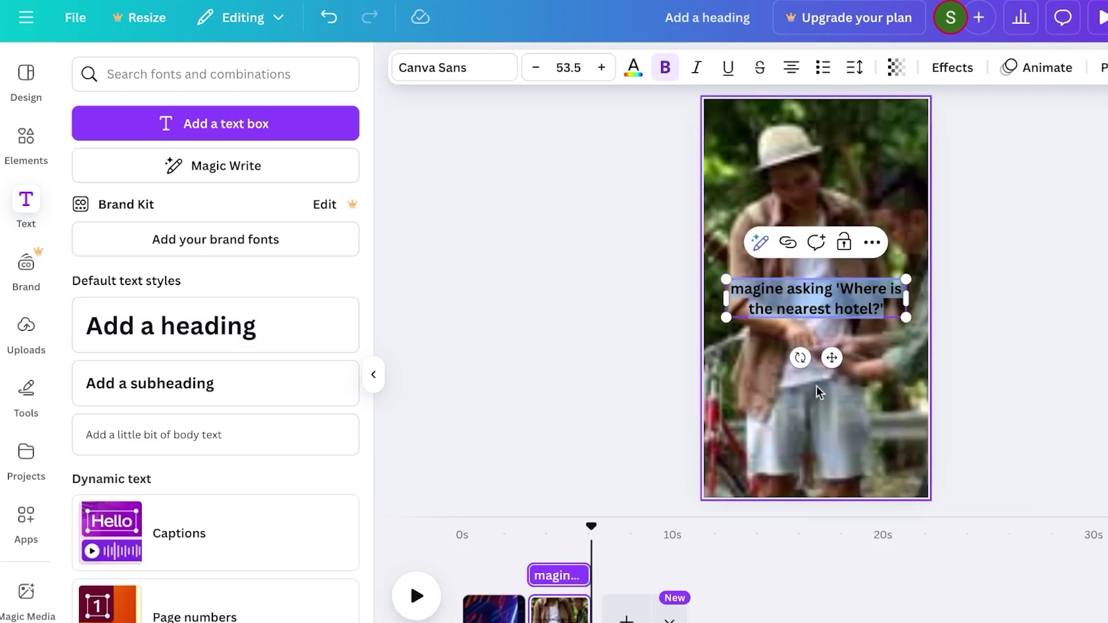
pyautogui.moveTo(832, 358); pyautogui.dragTo(838, 477)
# Check the first page's caption style and colour the second page's caption white to match
pyautogui.click(489, 606)
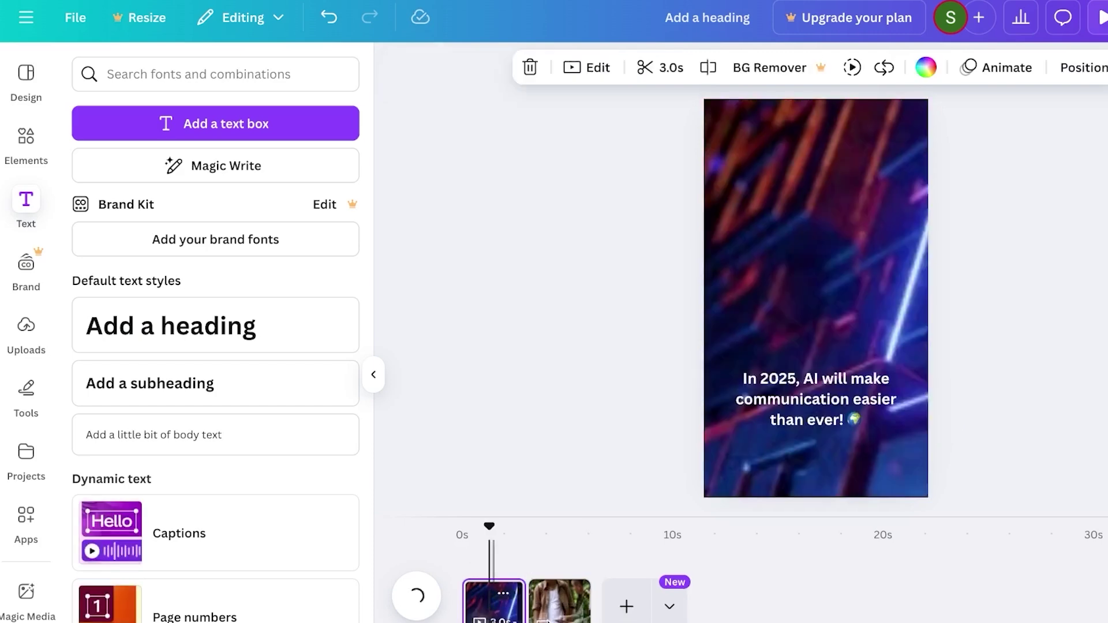
pyautogui.click(558, 603)
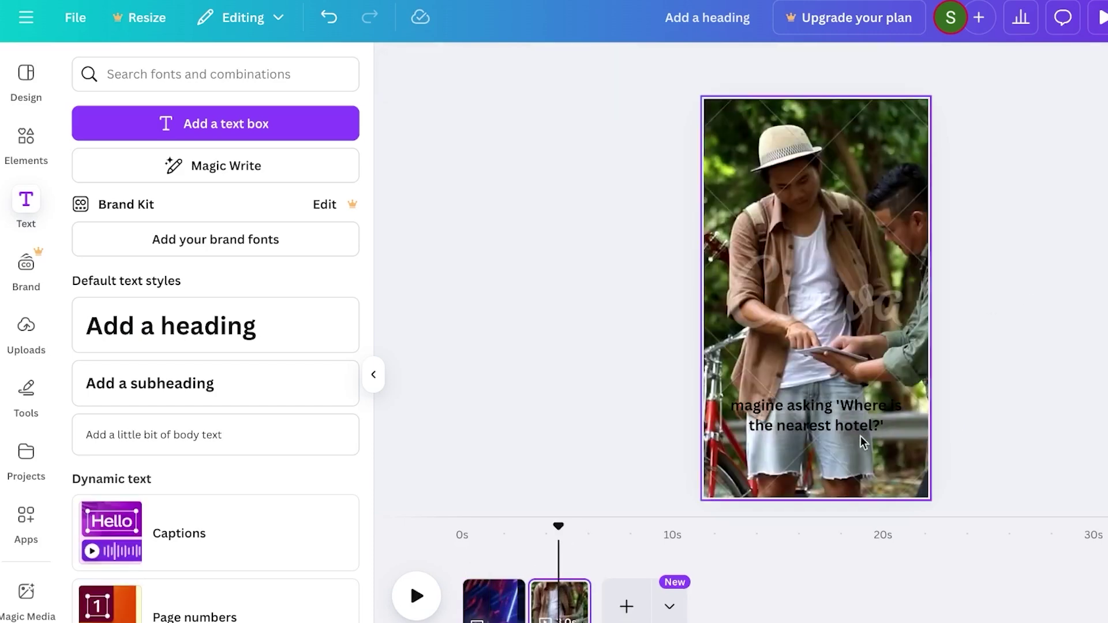
pyautogui.click(793, 408)
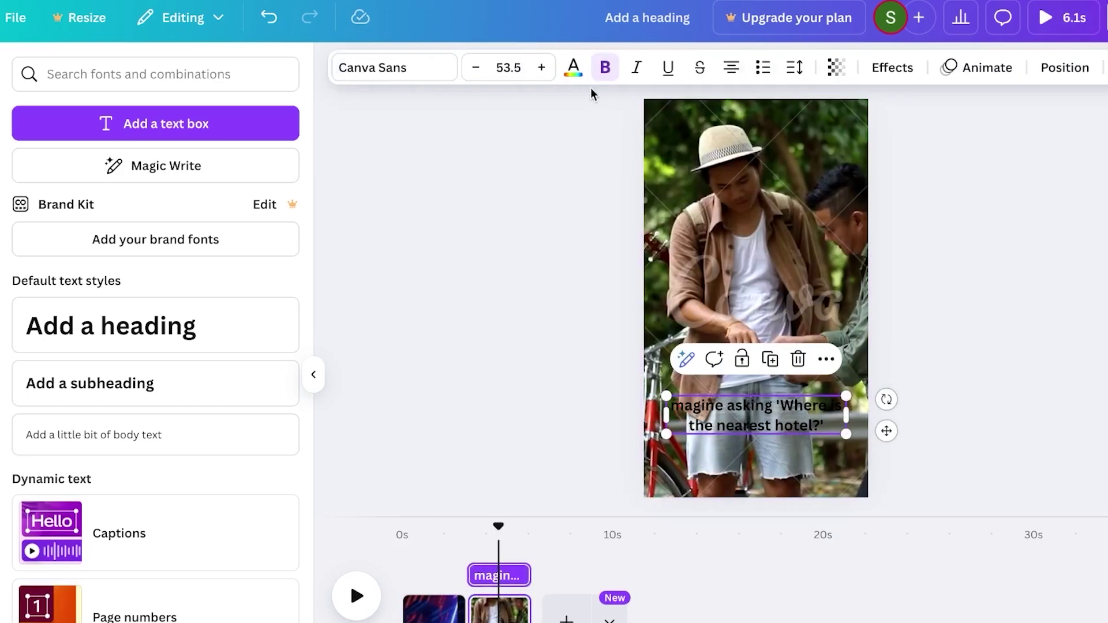
pyautogui.click(574, 72)
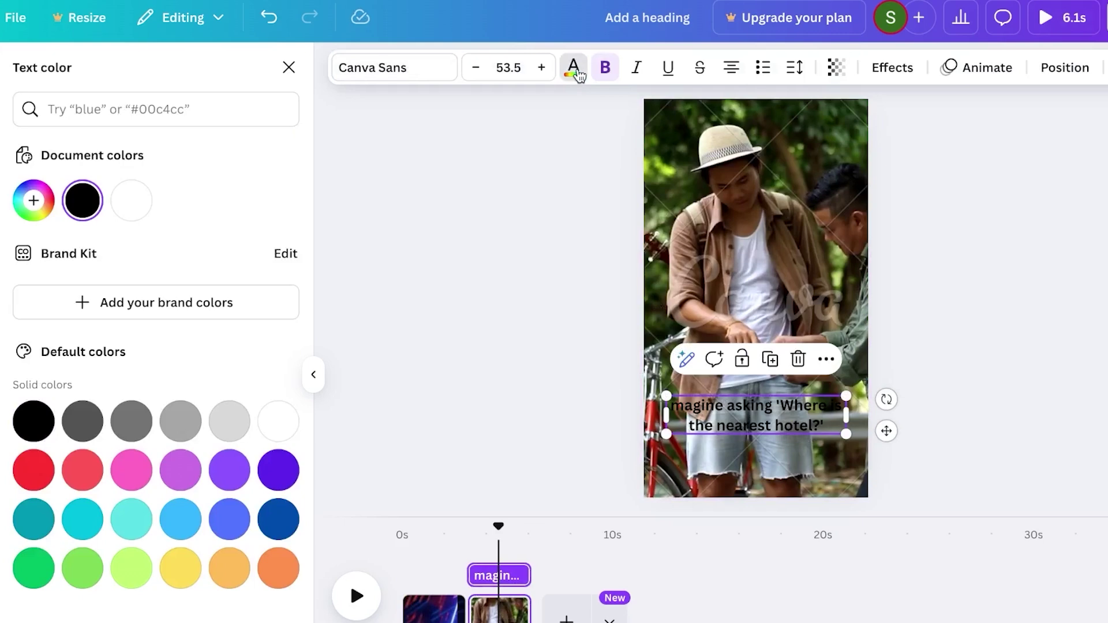
pyautogui.click(147, 209)
pyautogui.click(445, 600)
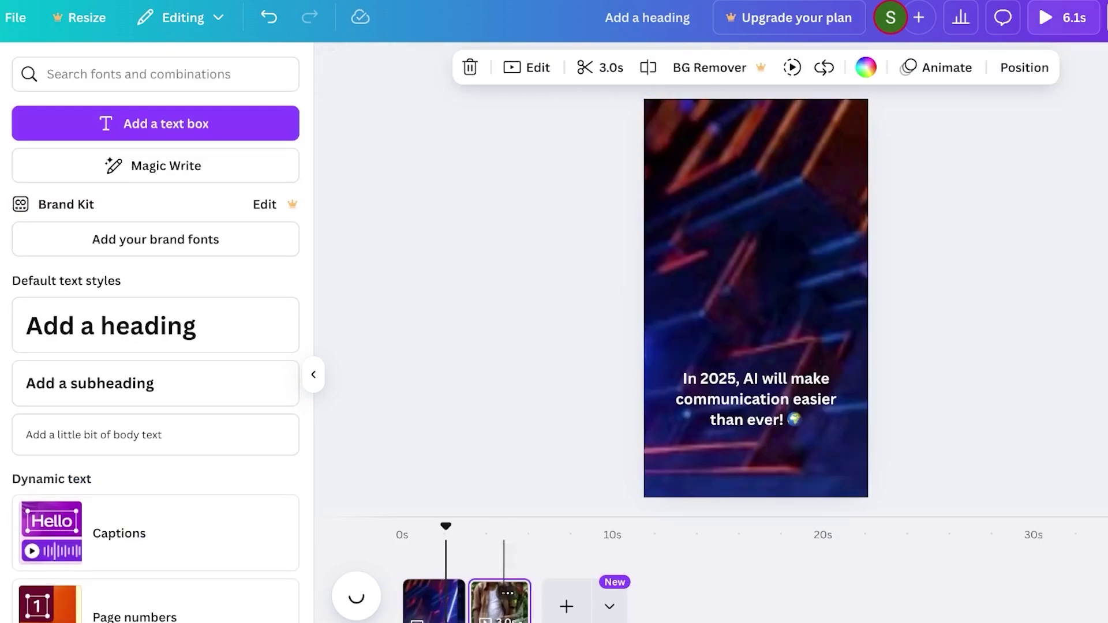
pyautogui.click(504, 603)
# Widen the second page's caption to the full page width and correct its first word to "Imagine"
pyautogui.click(758, 409)
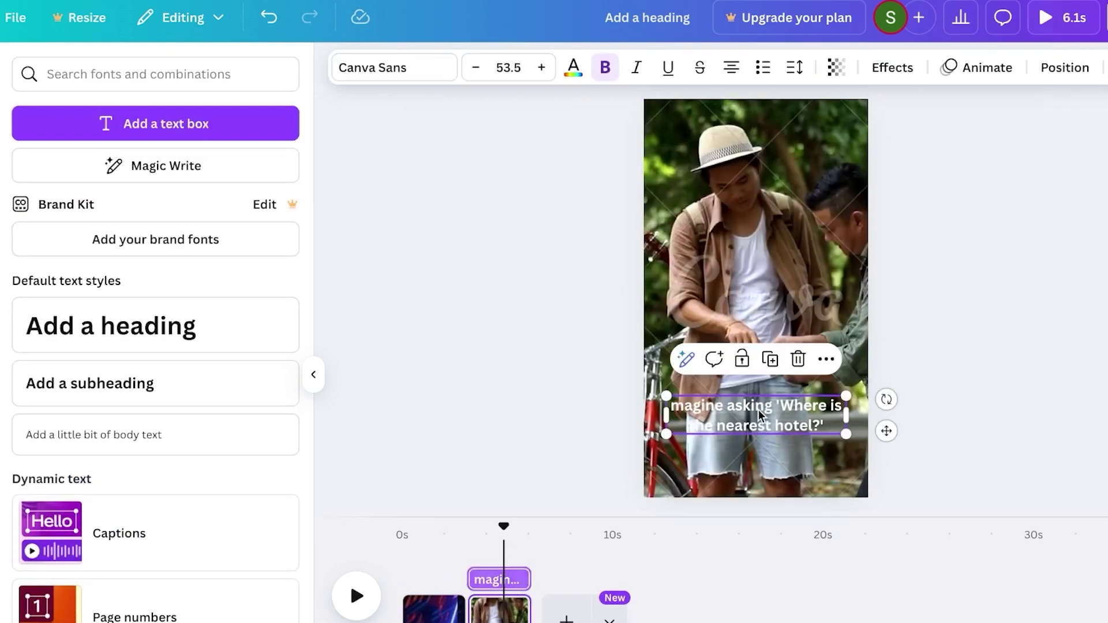
pyautogui.click(681, 409)
pyautogui.click(663, 407)
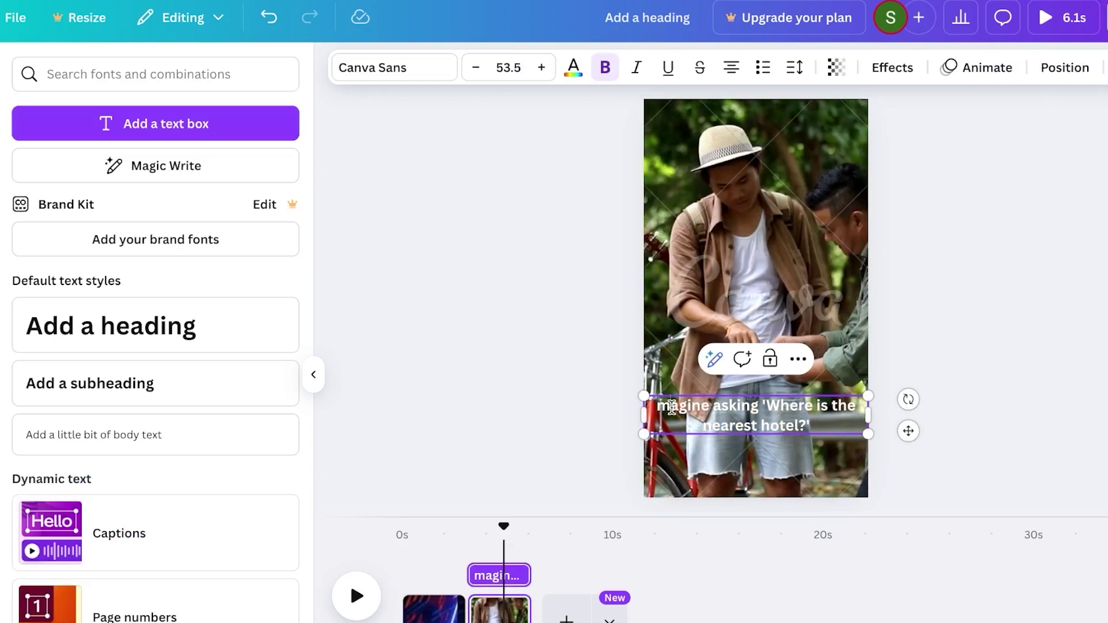
pyautogui.press('BackSpace')
pyautogui.write('Im')
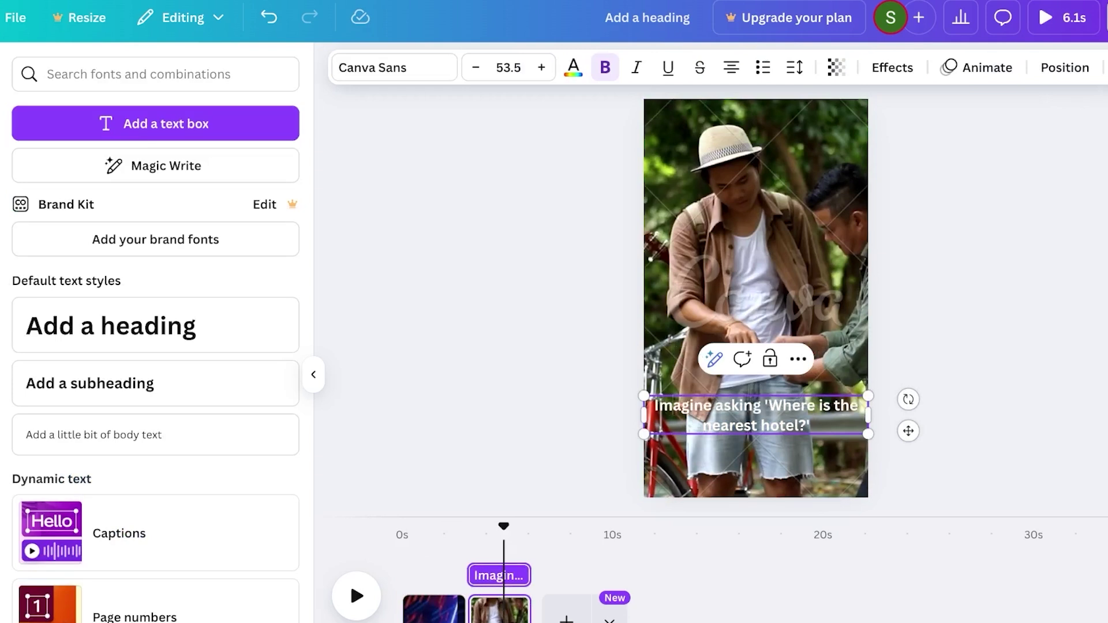
# Raise the second page's caption slightly, keeping it centred, and return the playhead to the start of the video
pyautogui.click(991, 331)
pyautogui.moveTo(756, 414); pyautogui.dragTo(756, 387)
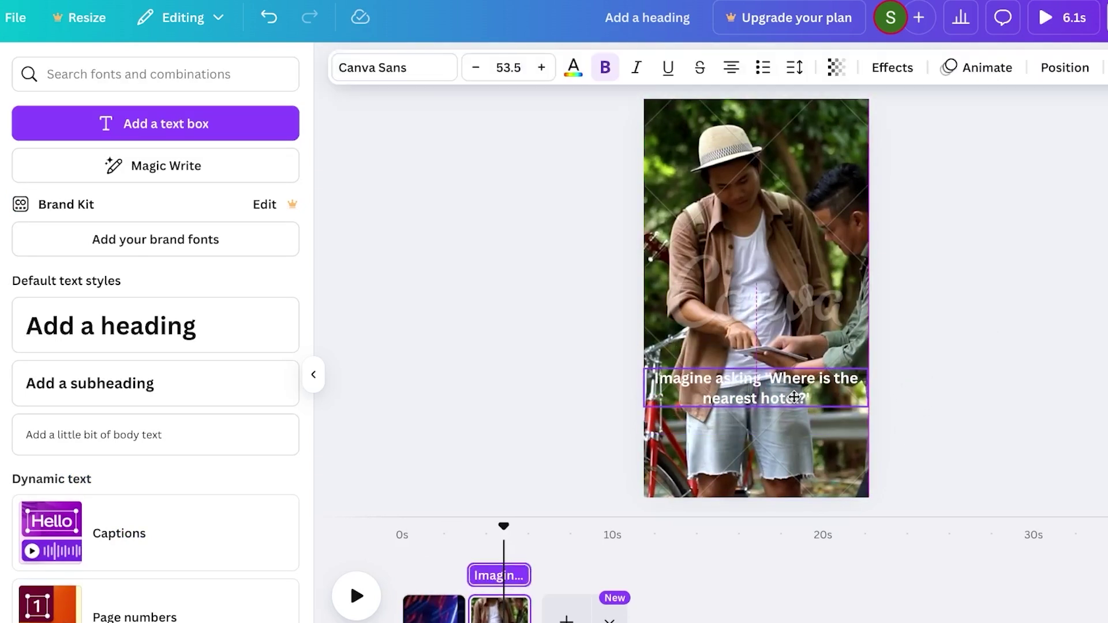
pyautogui.click(1001, 359)
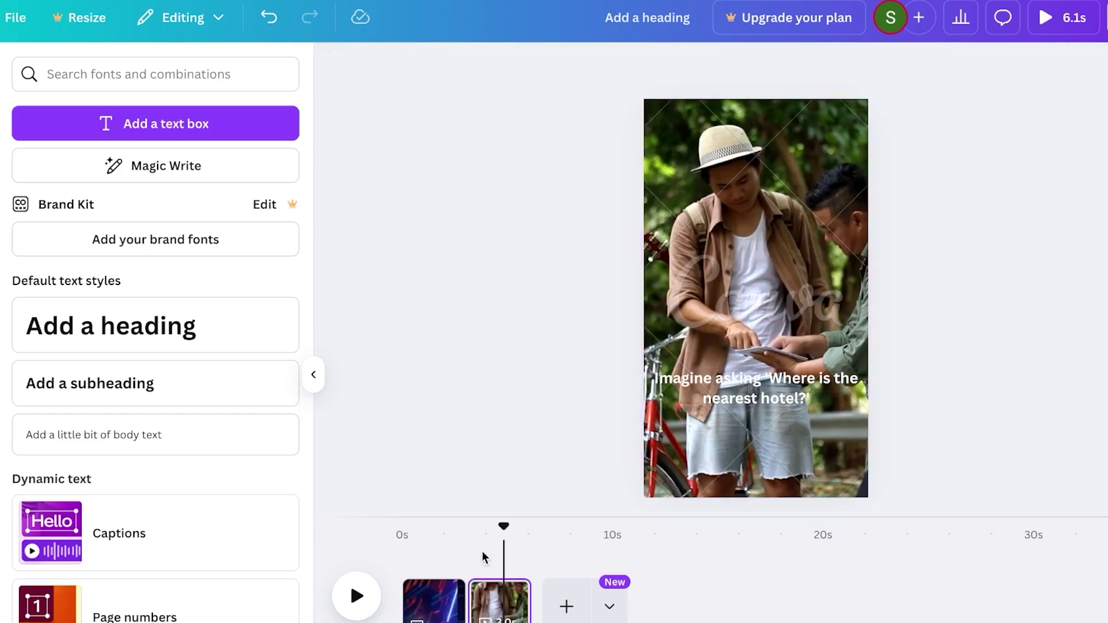
pyautogui.moveTo(504, 526); pyautogui.dragTo(374, 534)
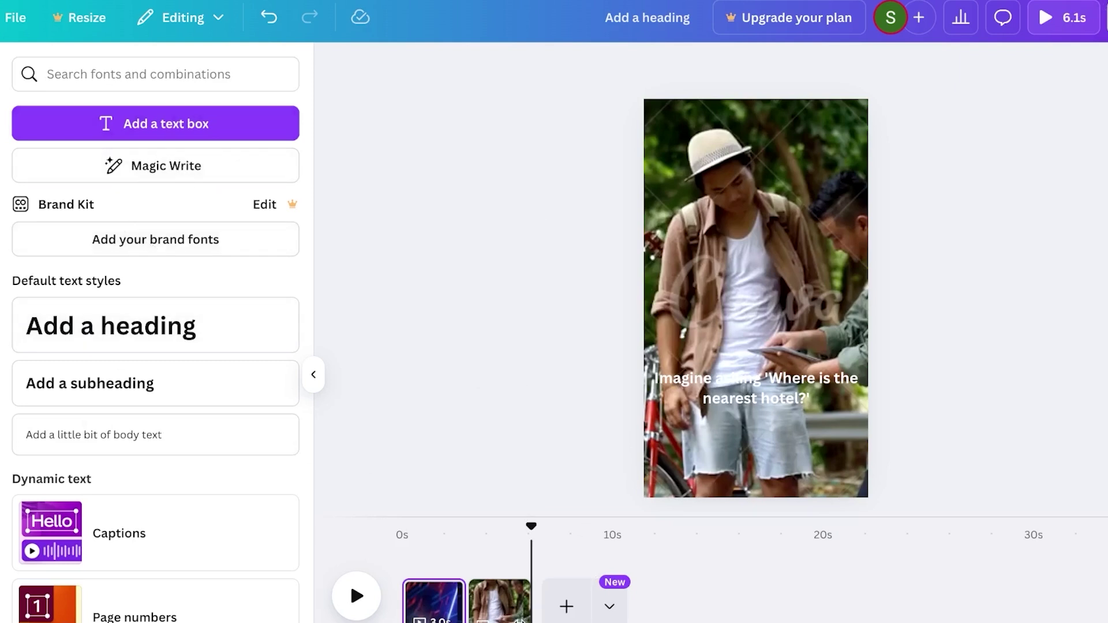
# Examine the text options, including captions, page numbers, type apps and the font combinations
pyautogui.scroll(-3, 195, 490)
pyautogui.scroll(-1, 195, 489)
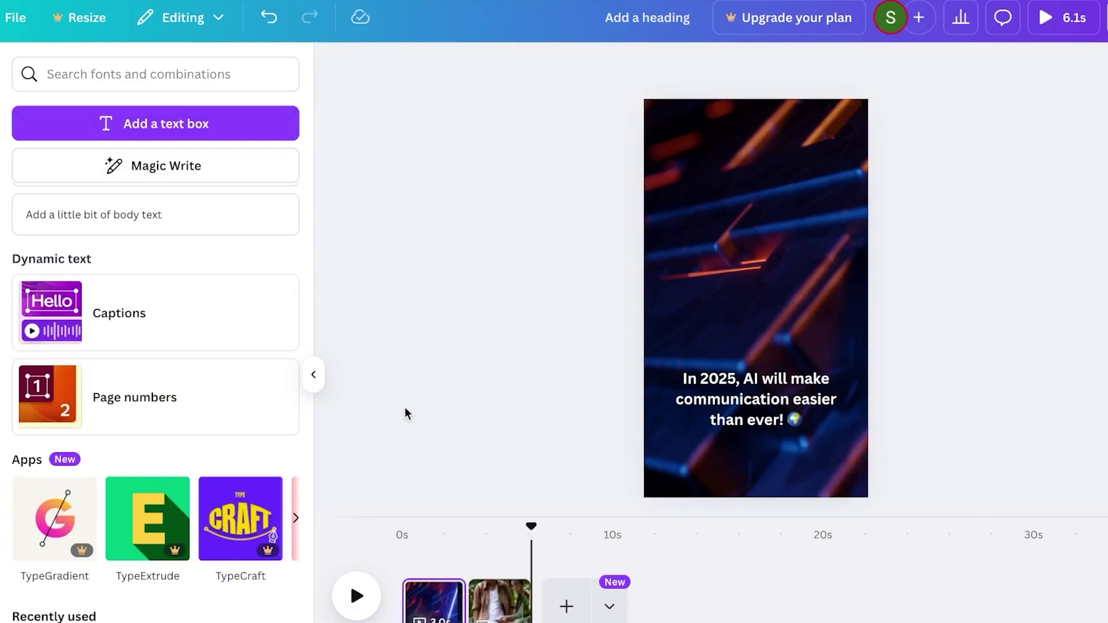
pyautogui.scroll(-5, 291, 426)
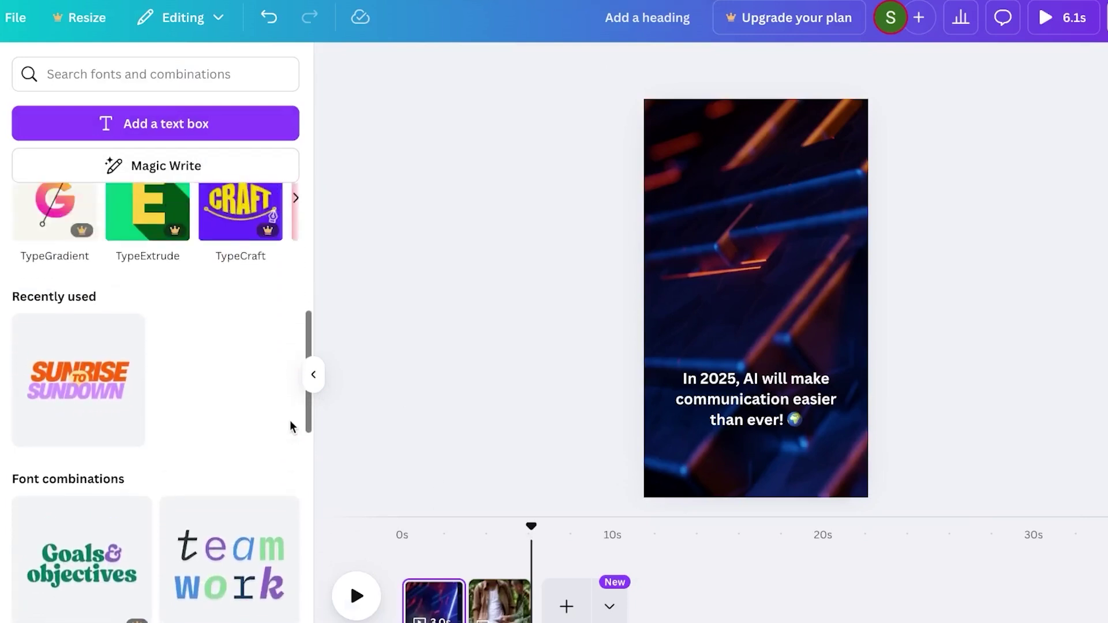
pyautogui.scroll(5, 292, 427)
pyautogui.scroll(-4, 291, 427)
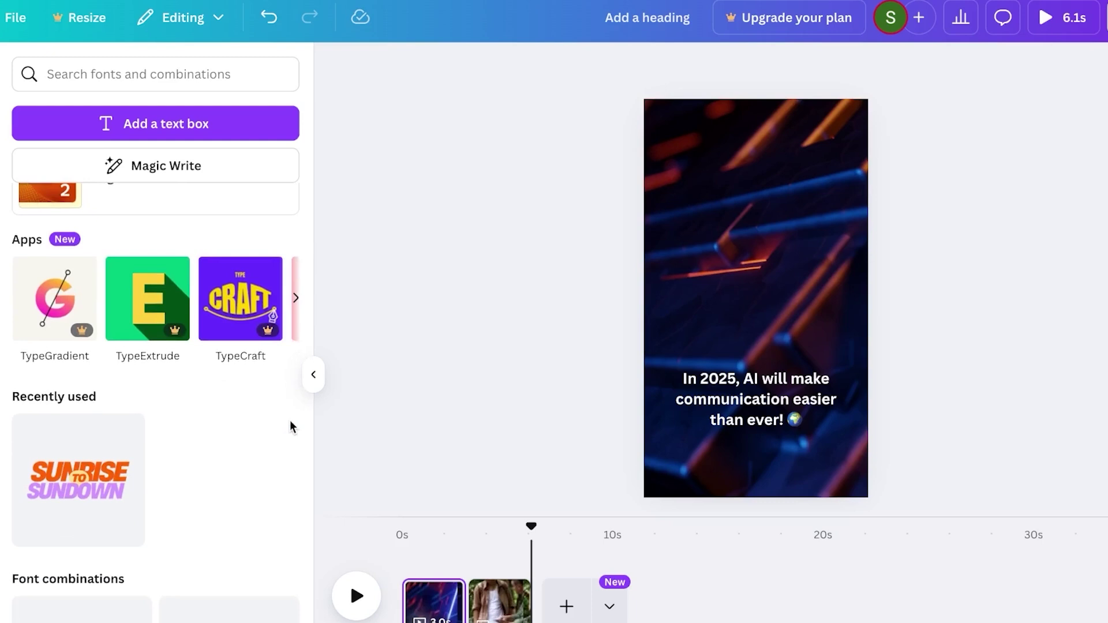
pyautogui.scroll(2, 290, 426)
pyautogui.scroll(2, 292, 427)
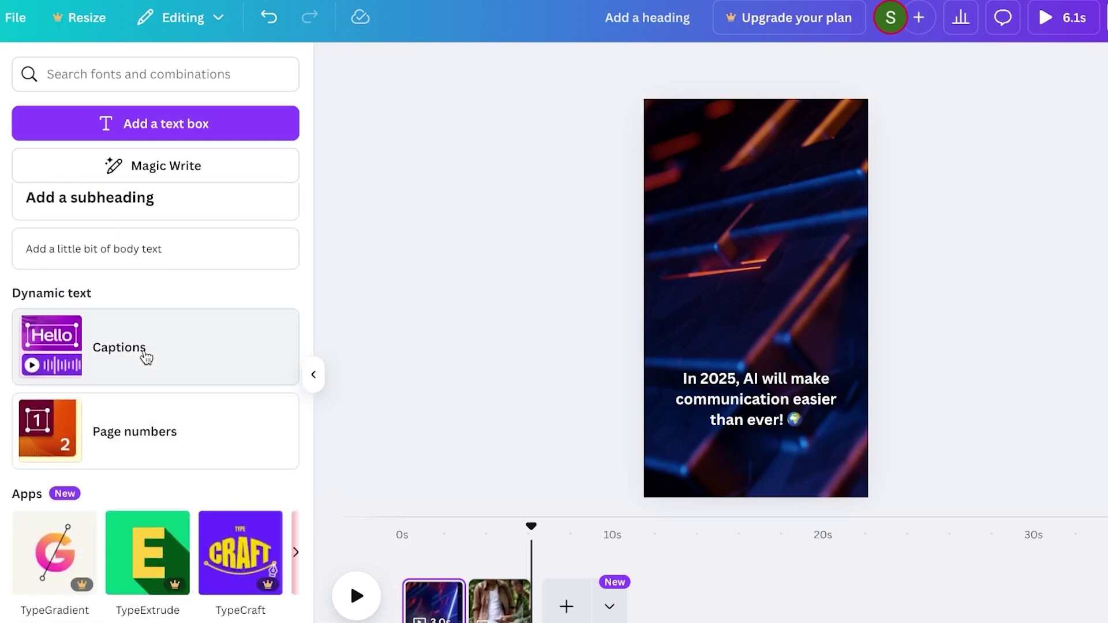
pyautogui.scroll(-2, 134, 349)
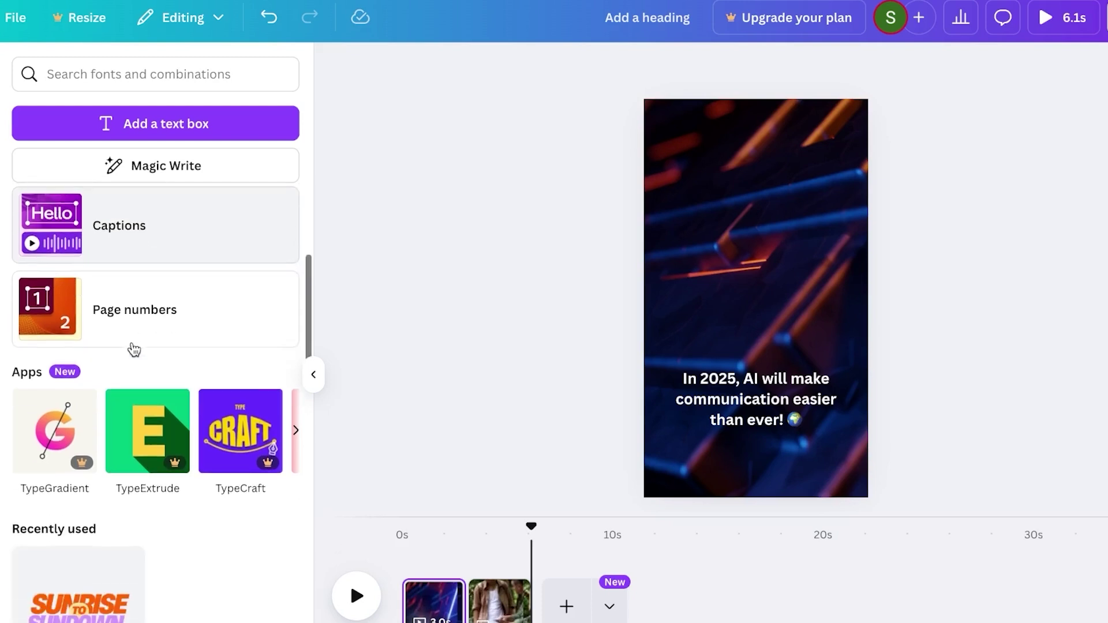
pyautogui.scroll(-4, 134, 349)
pyautogui.scroll(-2, 134, 349)
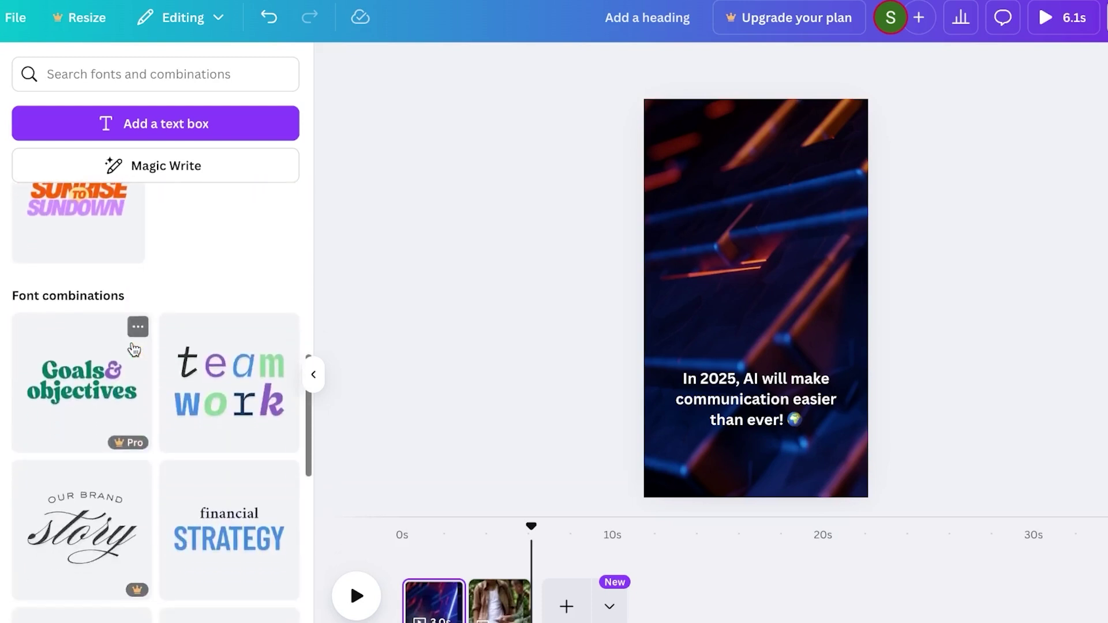
pyautogui.scroll(-2, 134, 349)
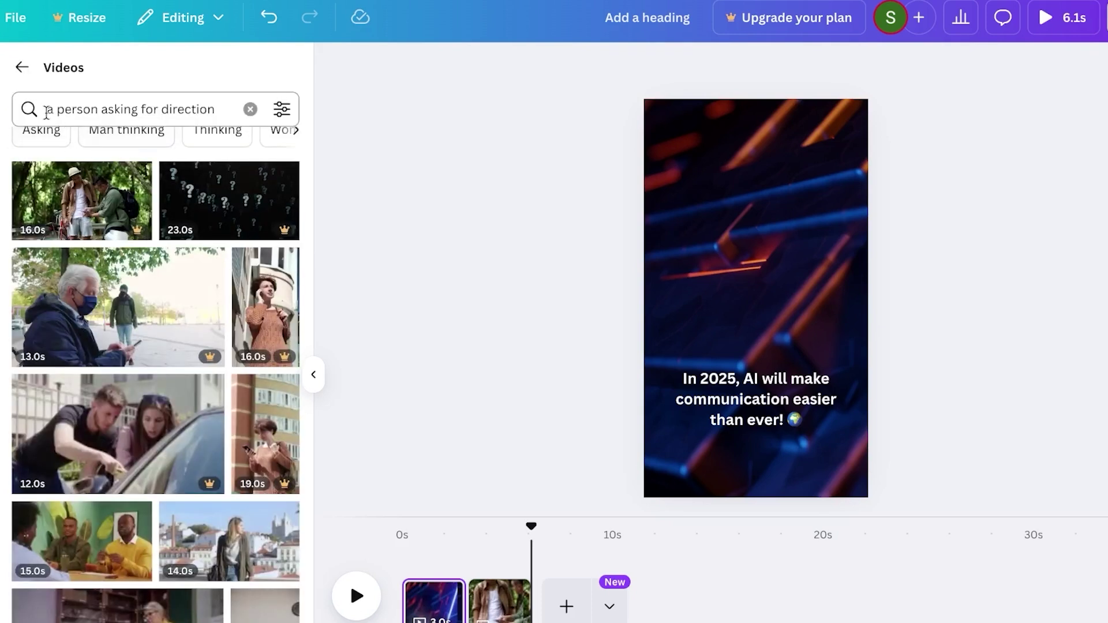
# Add a third page and place the stock photo of a laughing woman with glasses at a laptop desk on it
pyautogui.click(21, 67)
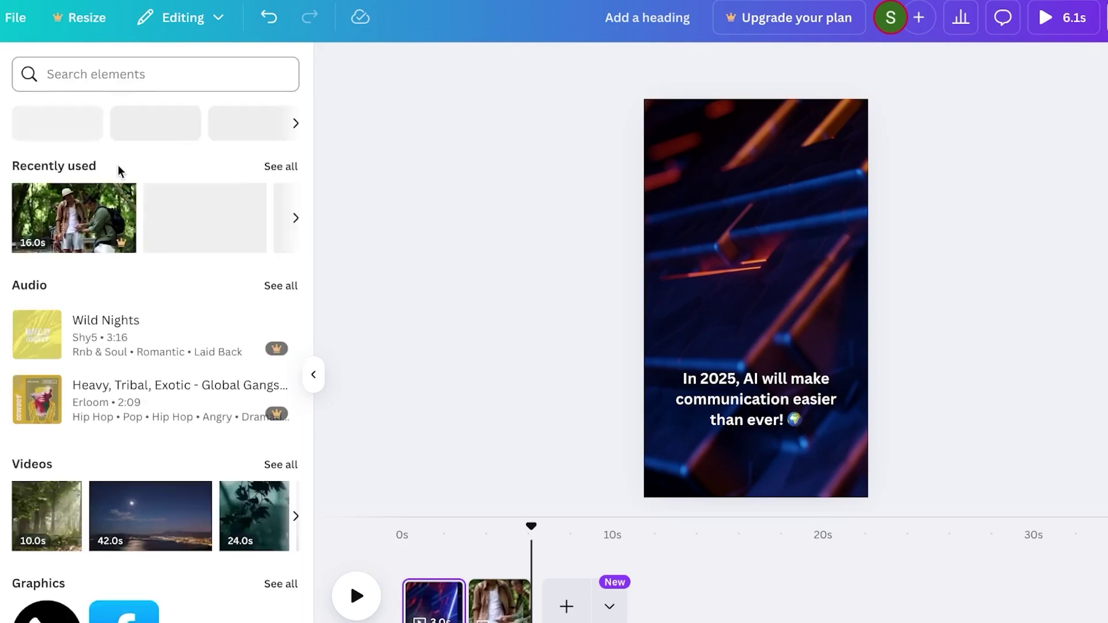
pyautogui.click(566, 604)
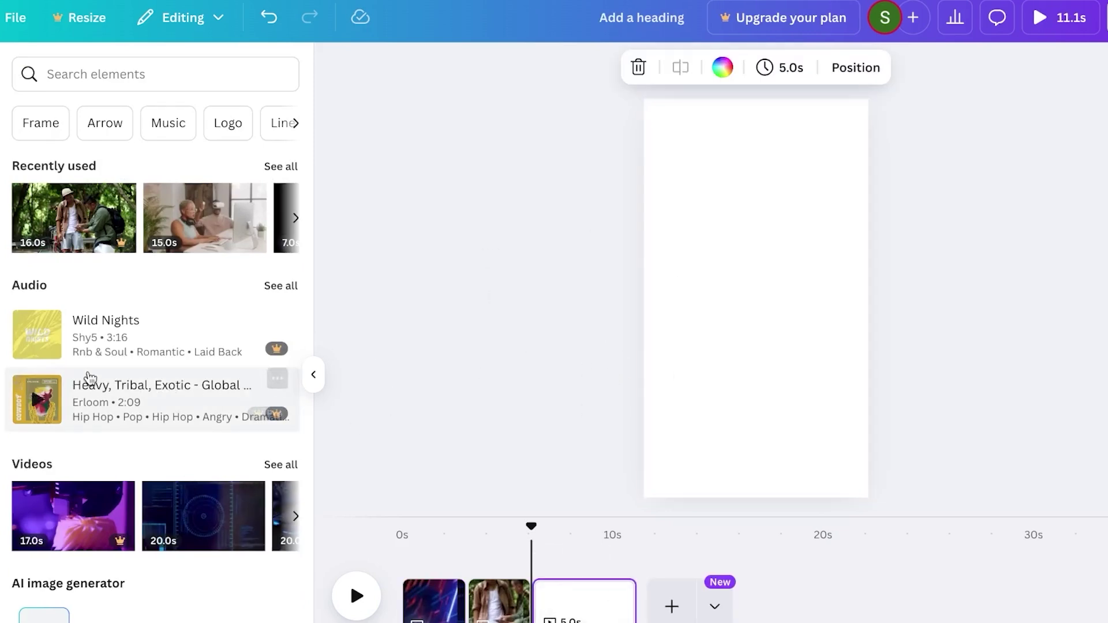
pyautogui.scroll(-8, 176, 448)
pyautogui.scroll(-6, 177, 448)
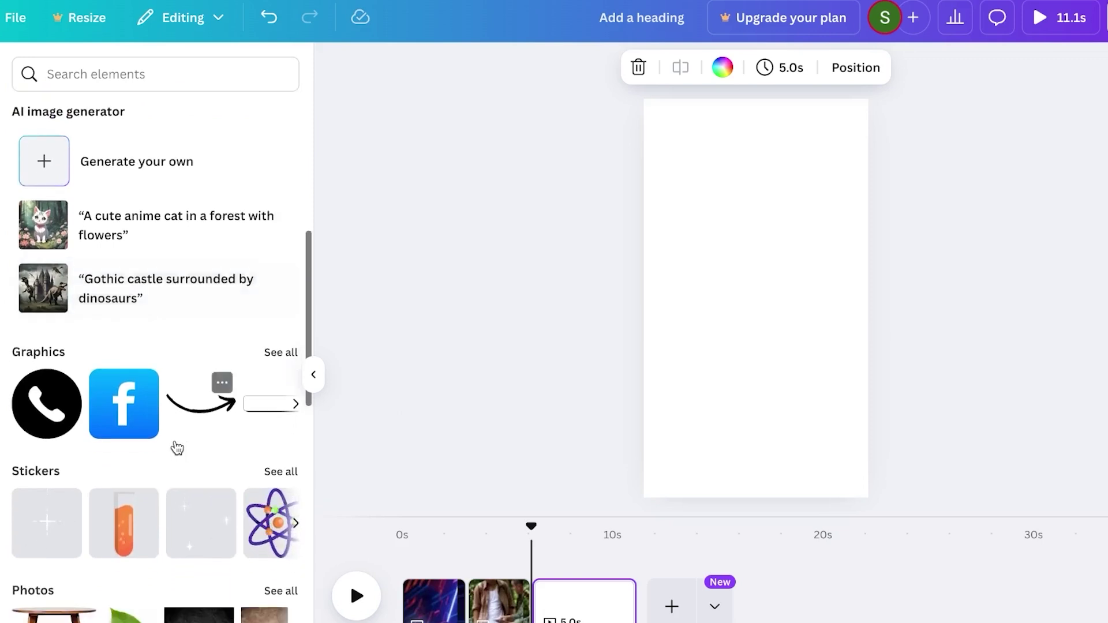
pyautogui.scroll(-2, 176, 444)
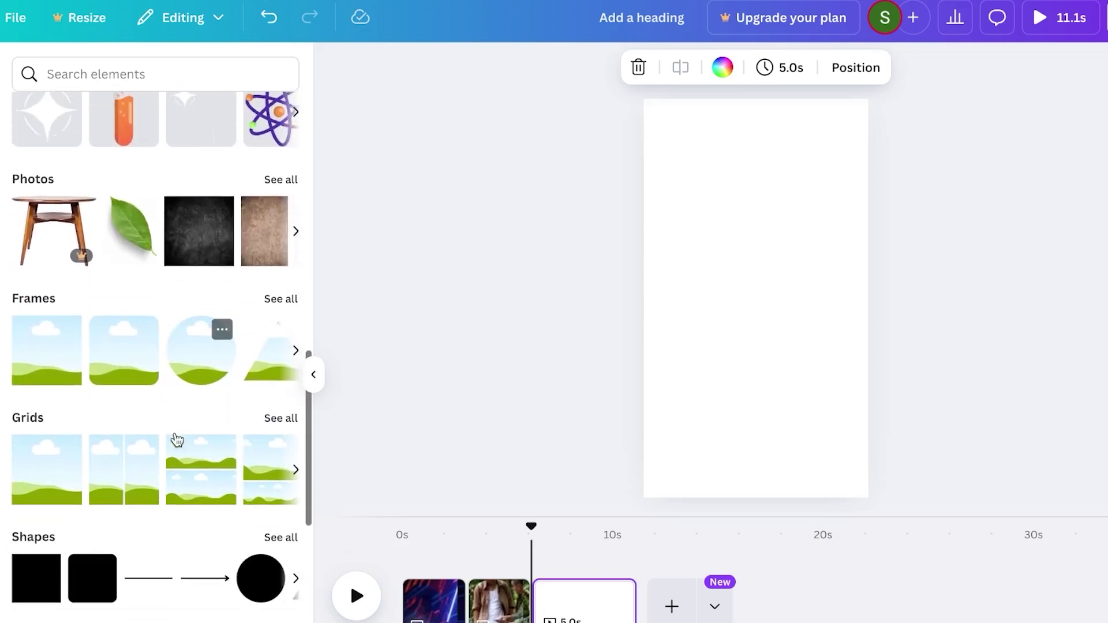
pyautogui.click(281, 180)
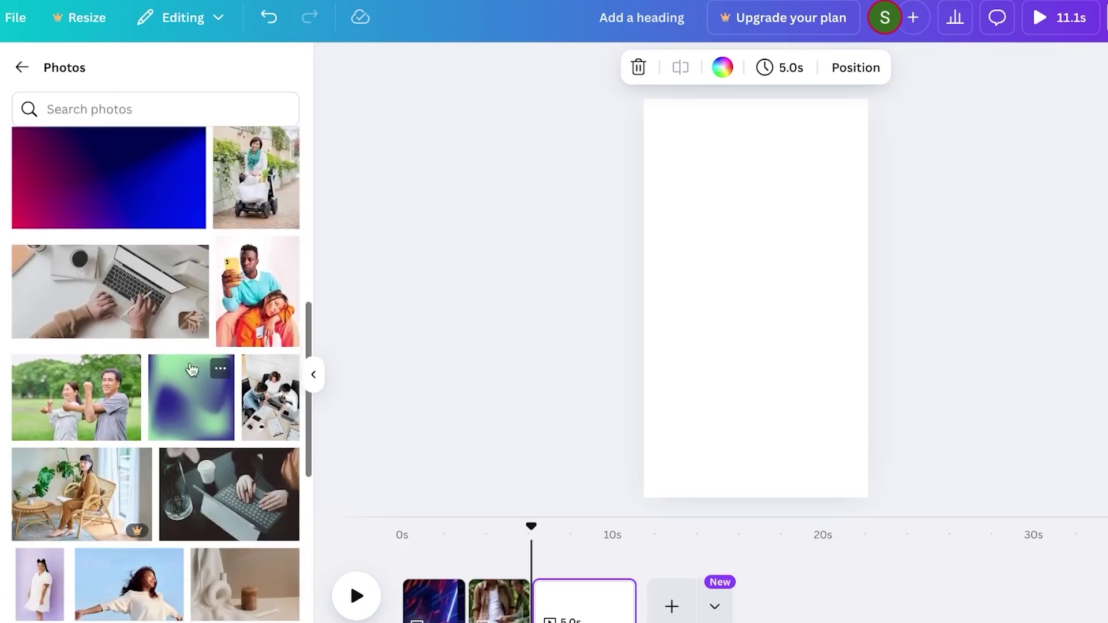
pyautogui.scroll(-10, 202, 375)
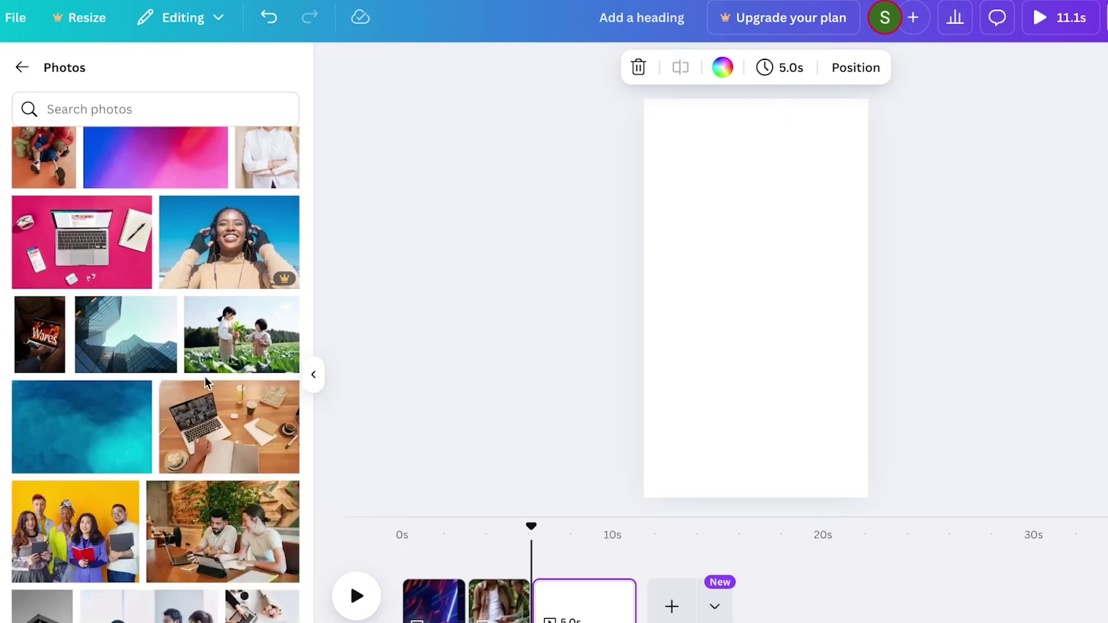
pyautogui.scroll(-7, 206, 382)
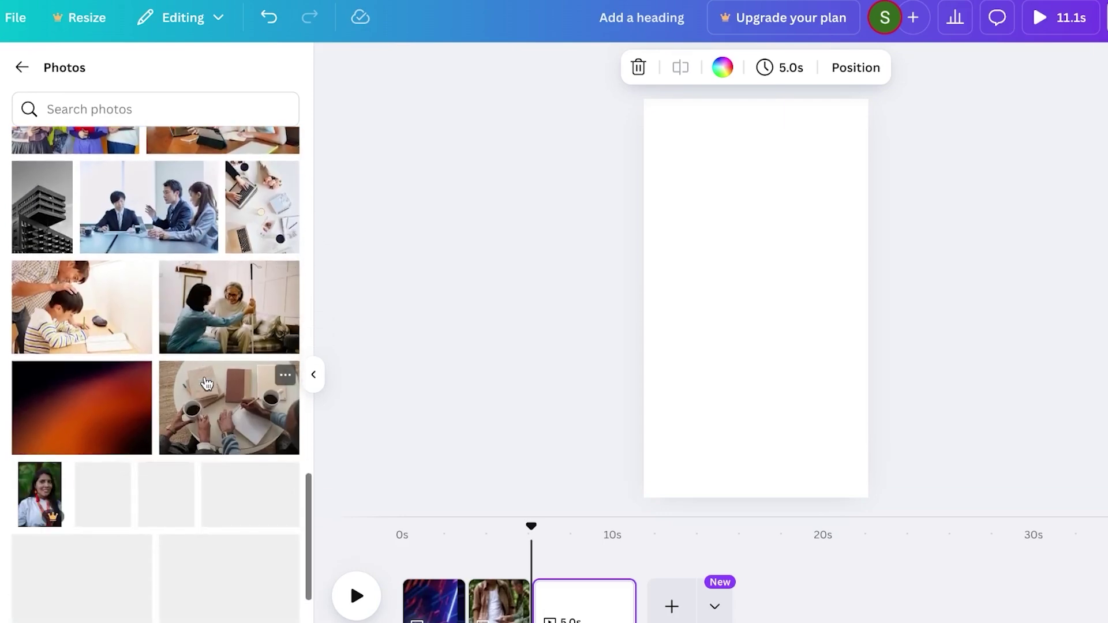
pyautogui.scroll(-7, 206, 382)
pyautogui.scroll(-8, 207, 382)
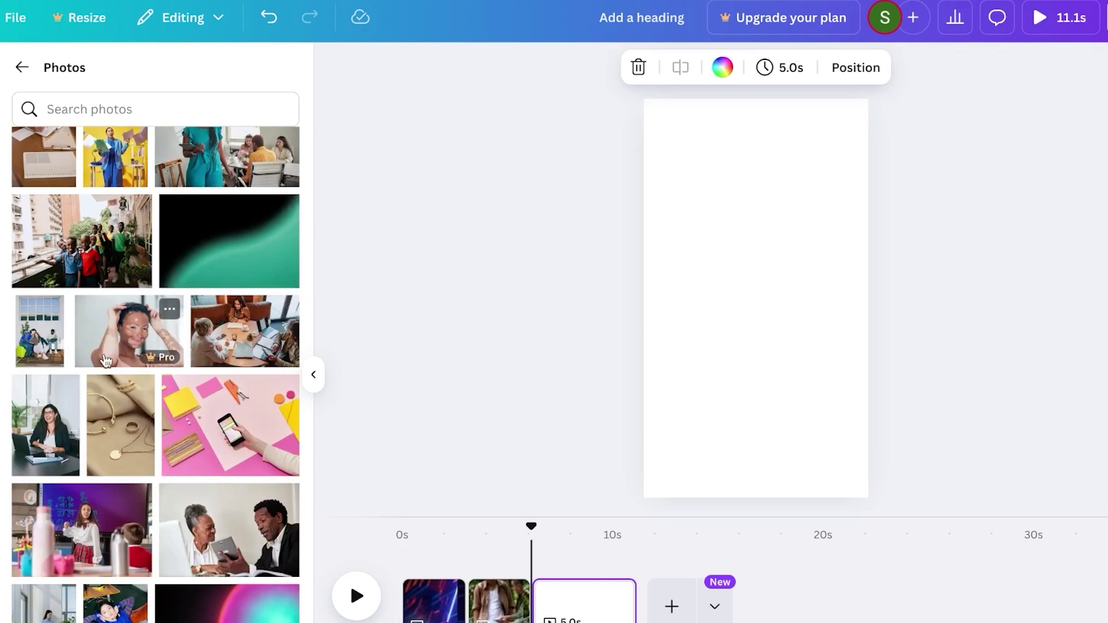
pyautogui.click(61, 431)
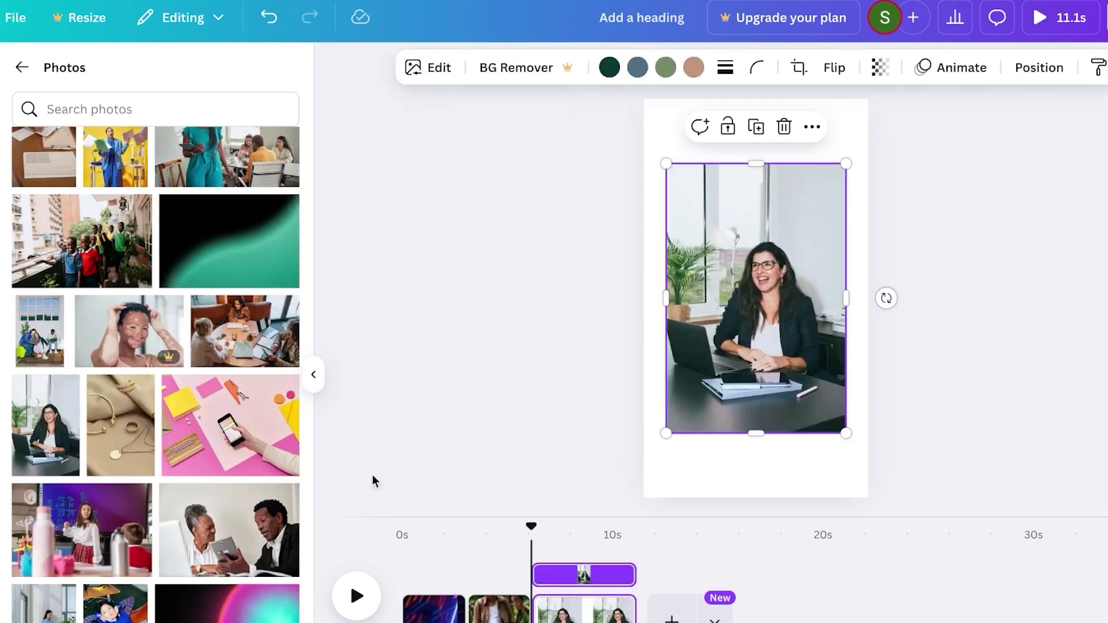
# Enlarge the woman's photo in both directions until it fills the whole third page
pyautogui.moveTo(838, 164); pyautogui.dragTo(900, 64)
pyautogui.moveTo(665, 433); pyautogui.dragTo(598, 512)
pyautogui.moveTo(847, 322); pyautogui.dragTo(915, 320)
pyautogui.click(1002, 240)
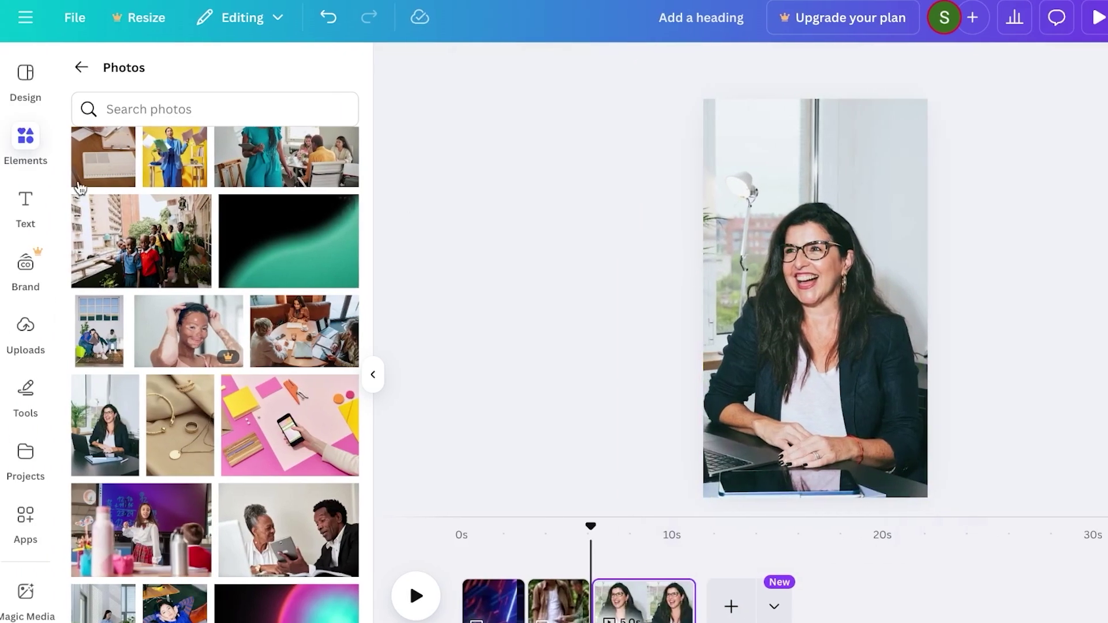
# Add the "team work" font combination to the third page and move it above the woman's head
pyautogui.click(24, 212)
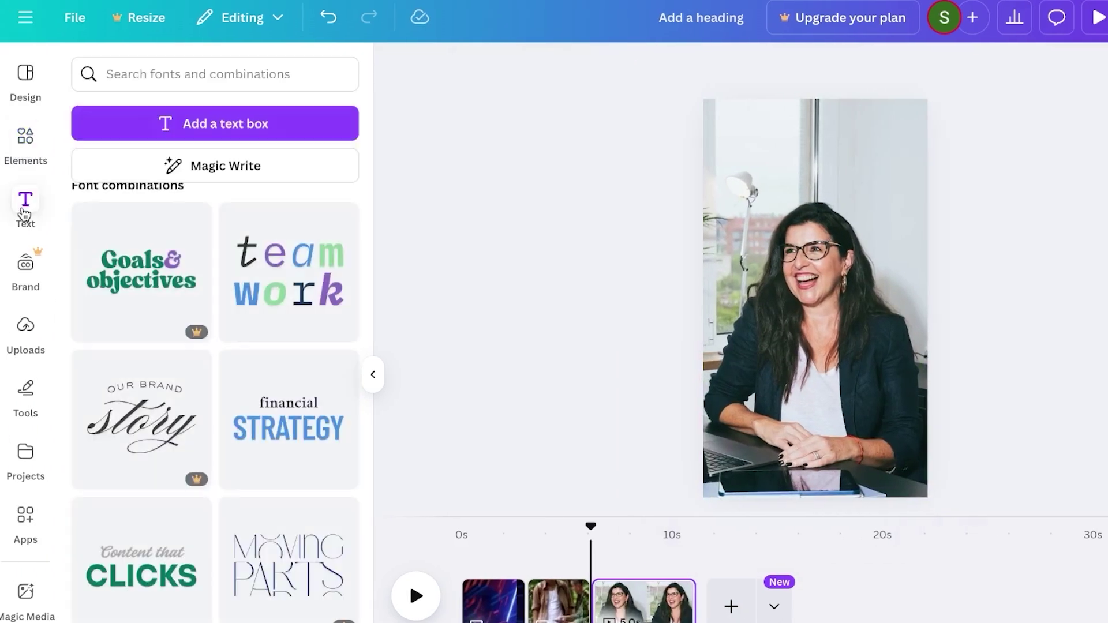
pyautogui.moveTo(289, 271); pyautogui.dragTo(790, 331)
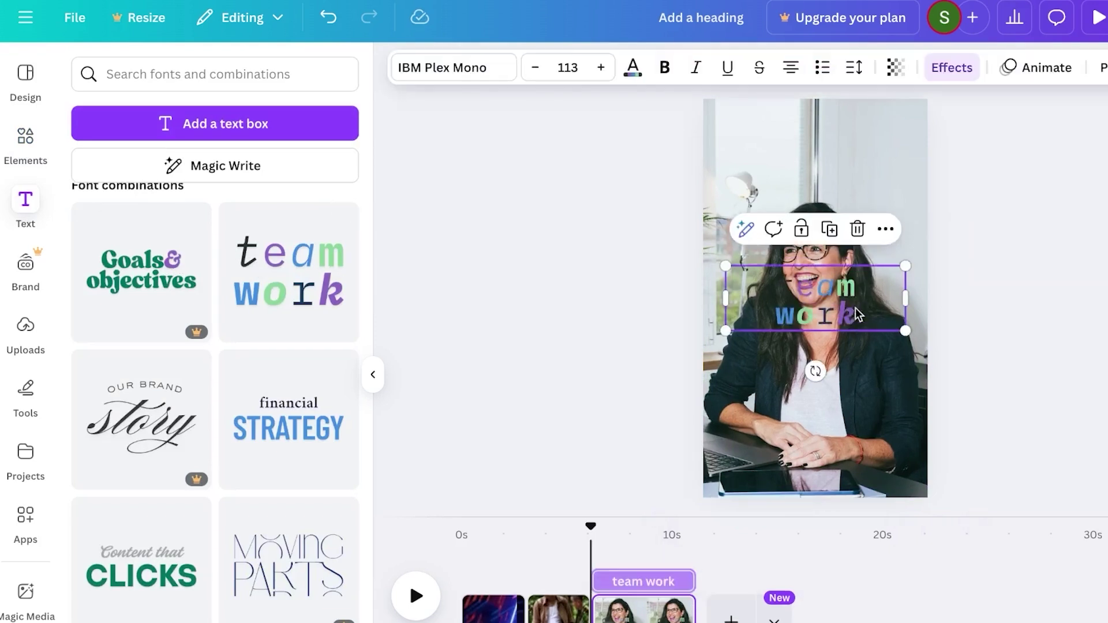
pyautogui.moveTo(853, 315); pyautogui.dragTo(853, 183)
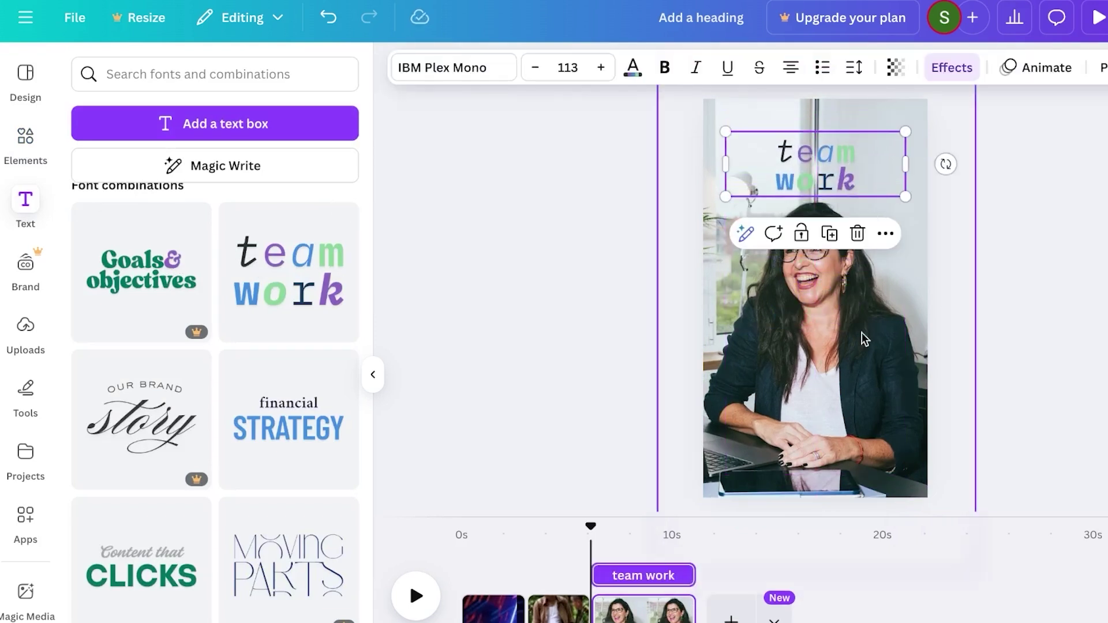
pyautogui.click(1000, 373)
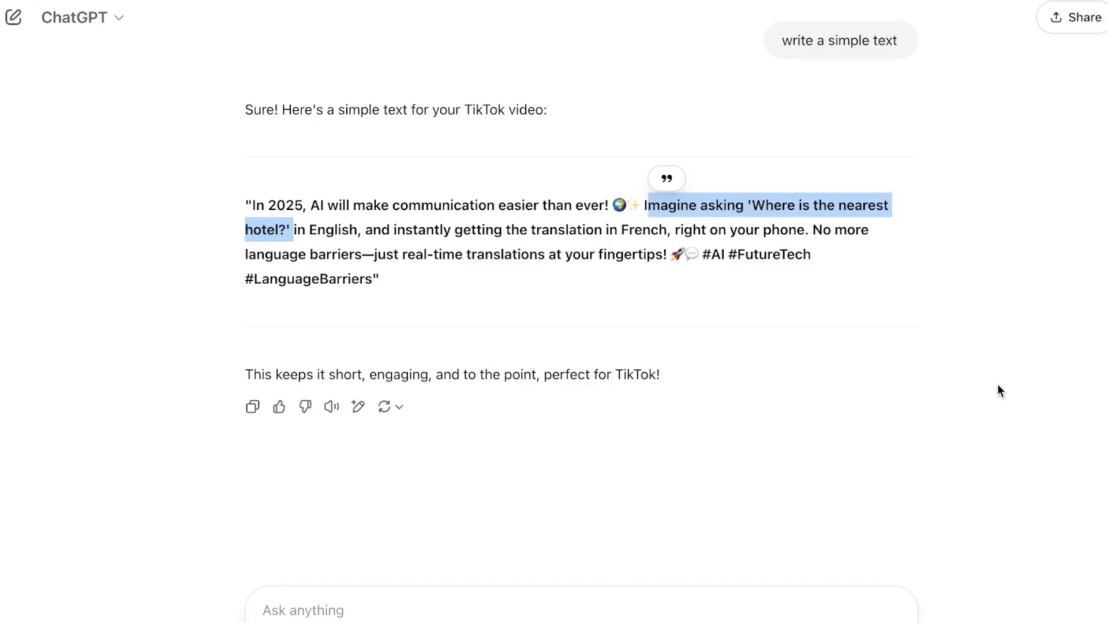
# Switch to ChatGPT and send the prompt "Write a short script / text for the 30 video ideas that you createed"
pyautogui.click(905, 280)
pyautogui.scroll(20, 905, 280)
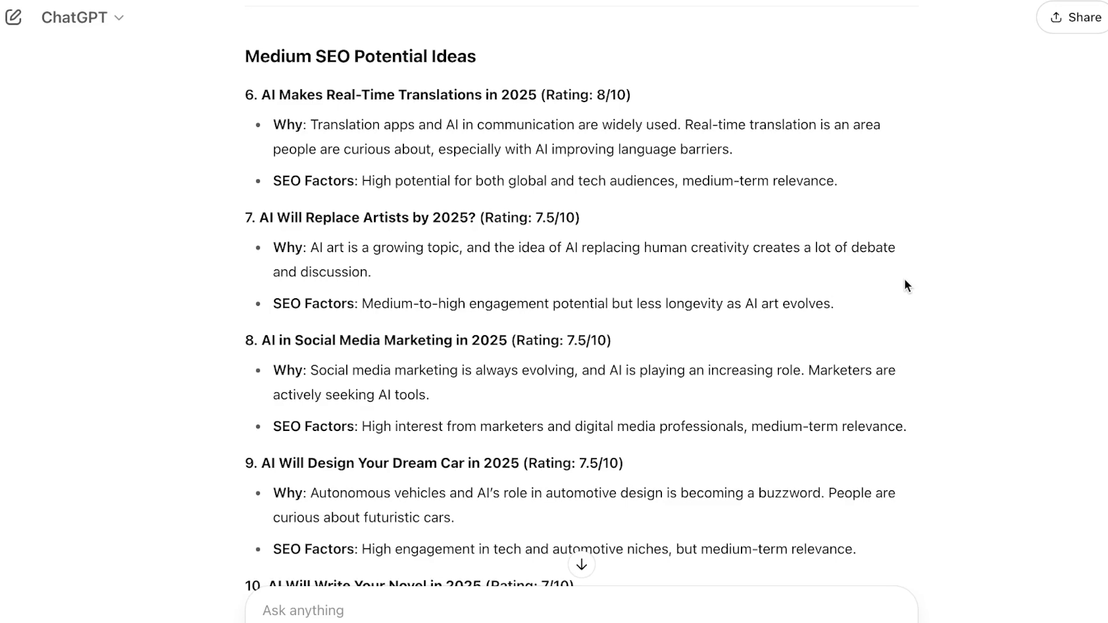
pyautogui.scroll(20, 904, 279)
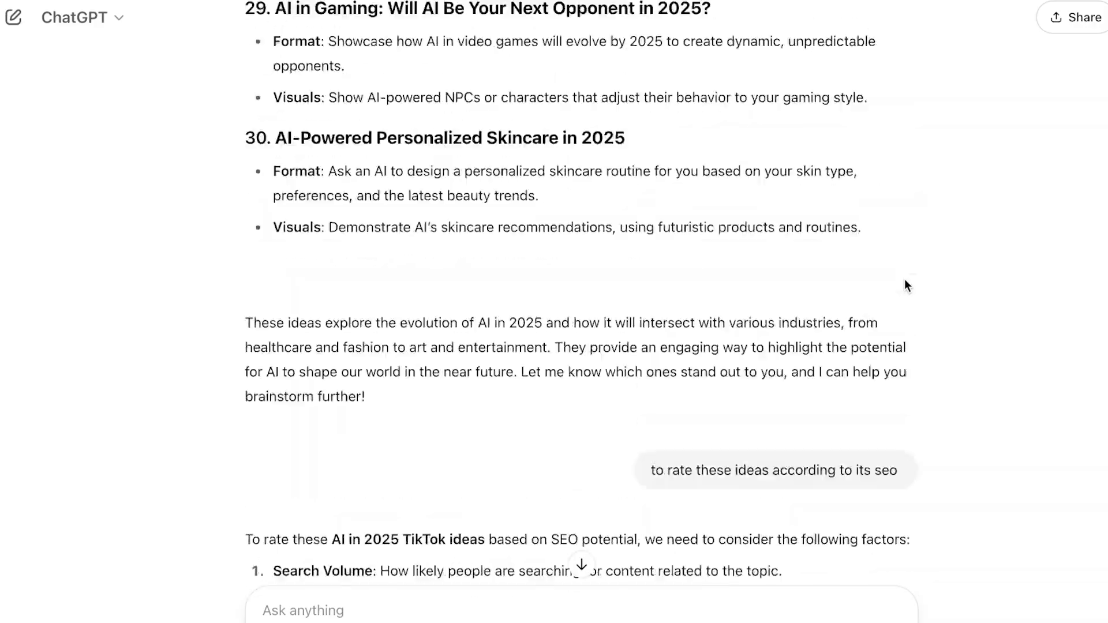
pyautogui.scroll(10, 905, 283)
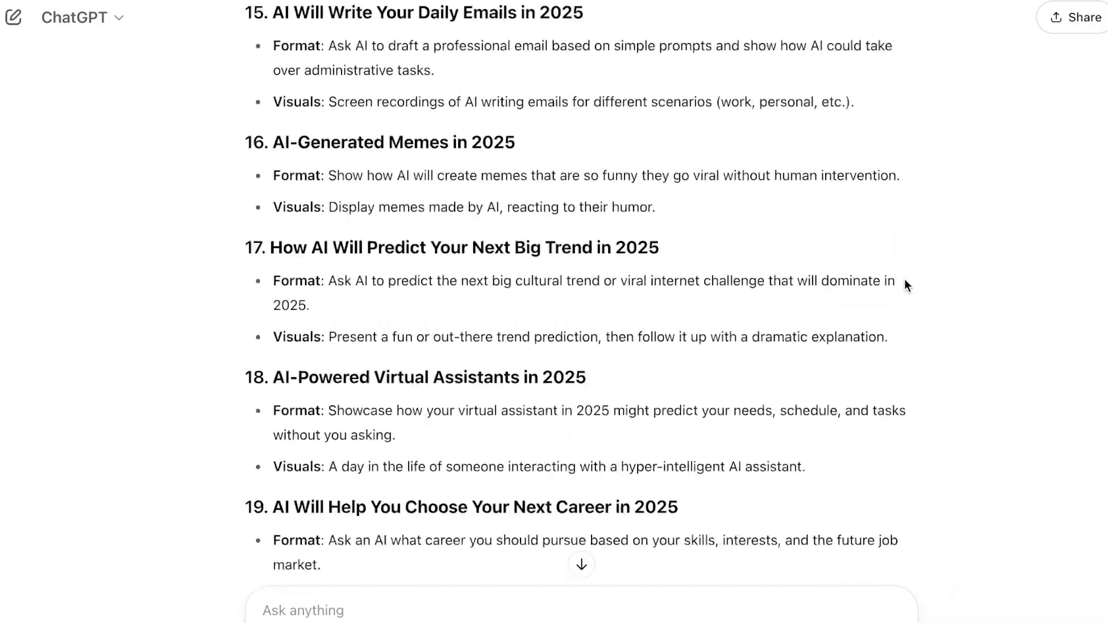
pyautogui.scroll(-20, 904, 282)
pyautogui.scroll(-20, 905, 279)
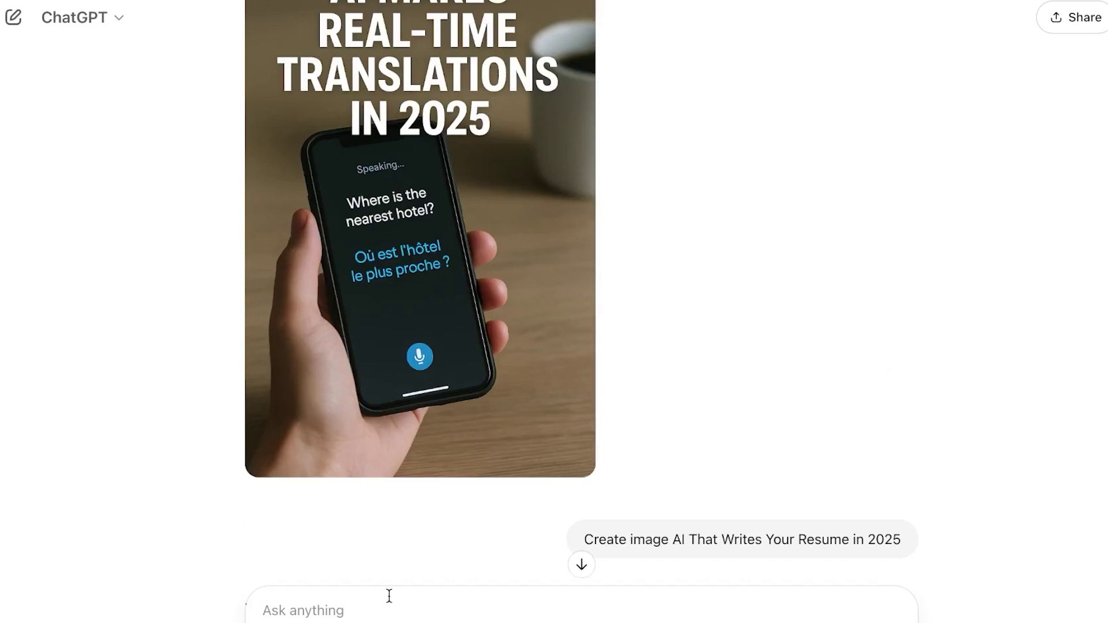
pyautogui.click(389, 595)
pyautogui.write('i')
pyautogui.press('BackSpace')
pyautogui.press('BackSpace')
pyautogui.write('Write a short sc')
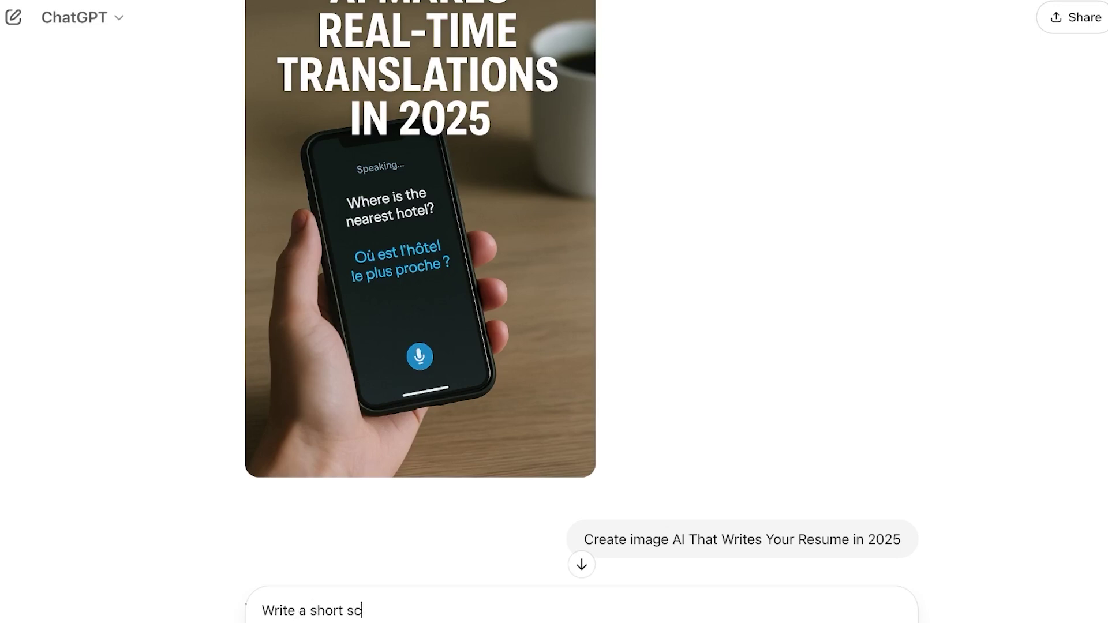
pyautogui.write('ript / text for the 30 video ideas that you createed')
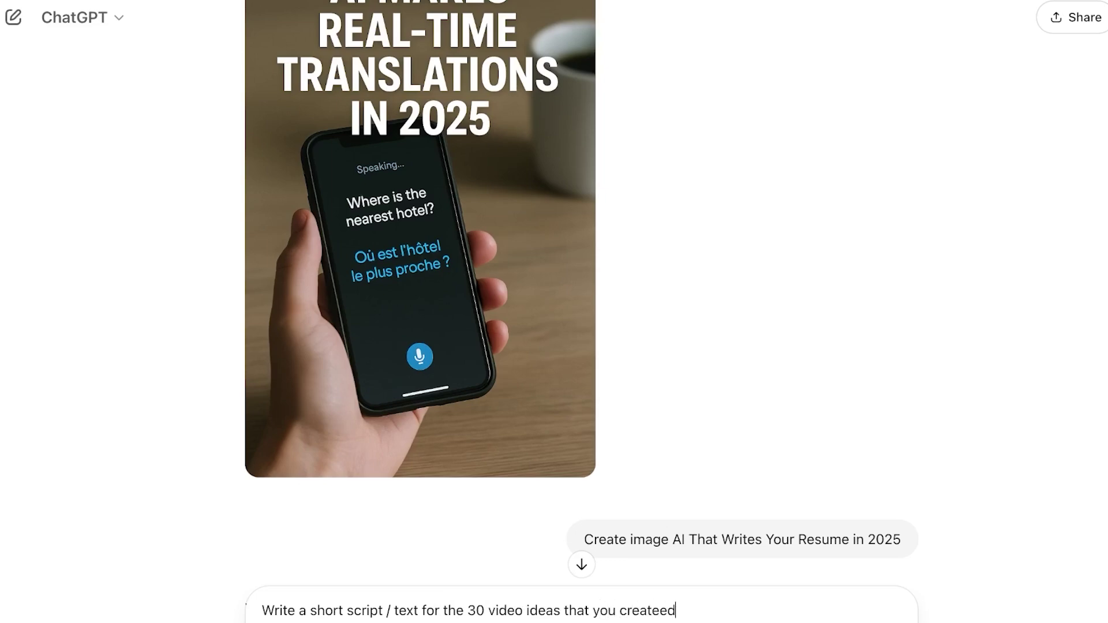
pyautogui.press('Return')
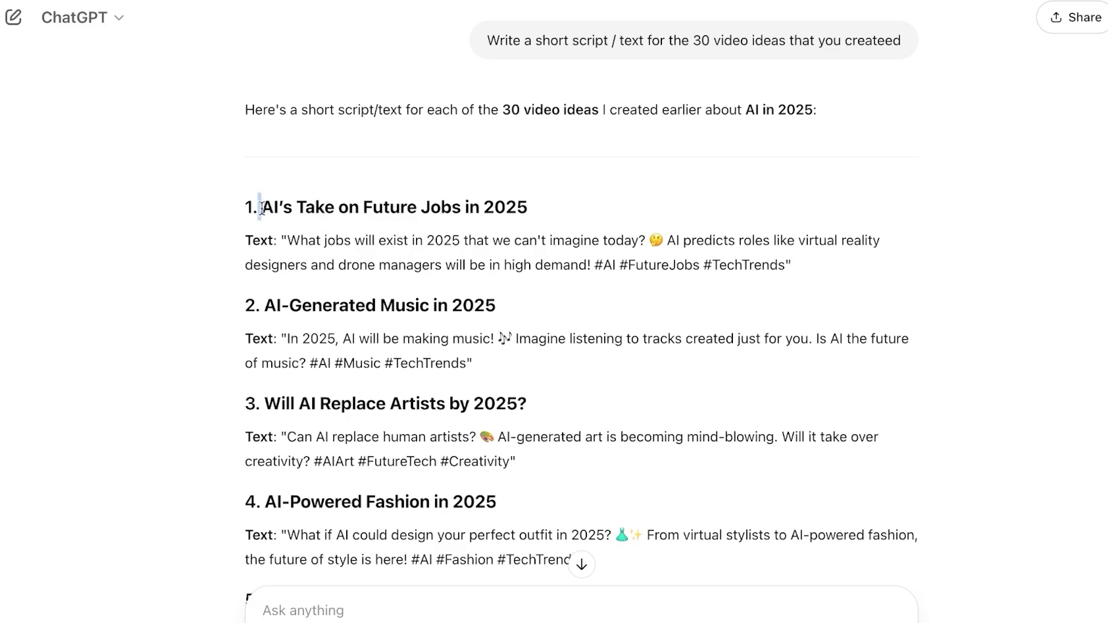
# Copy the first idea's title, "AI's Take on Future Jobs in 2025", into the message prompt
pyautogui.moveTo(260, 207)
pyautogui.mouseDown()
pyautogui.moveTo(528, 210)
pyautogui.moveTo(261, 209)
pyautogui.mouseUp()
pyautogui.click(491, 200)
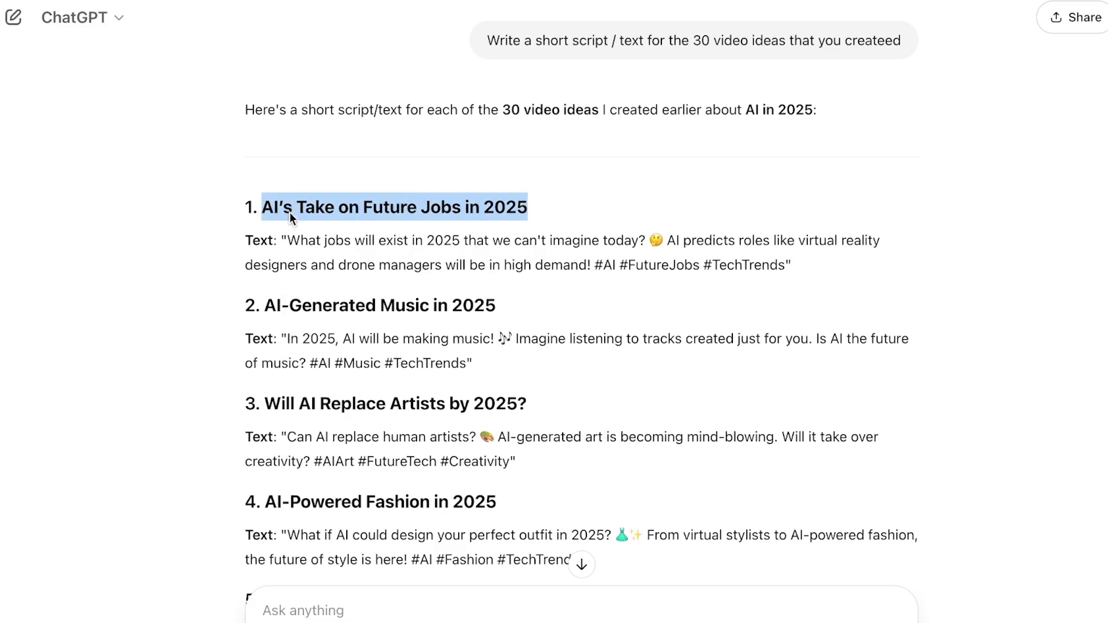
pyautogui.rightClick(290, 213)
pyautogui.click(321, 257)
pyautogui.click(370, 605)
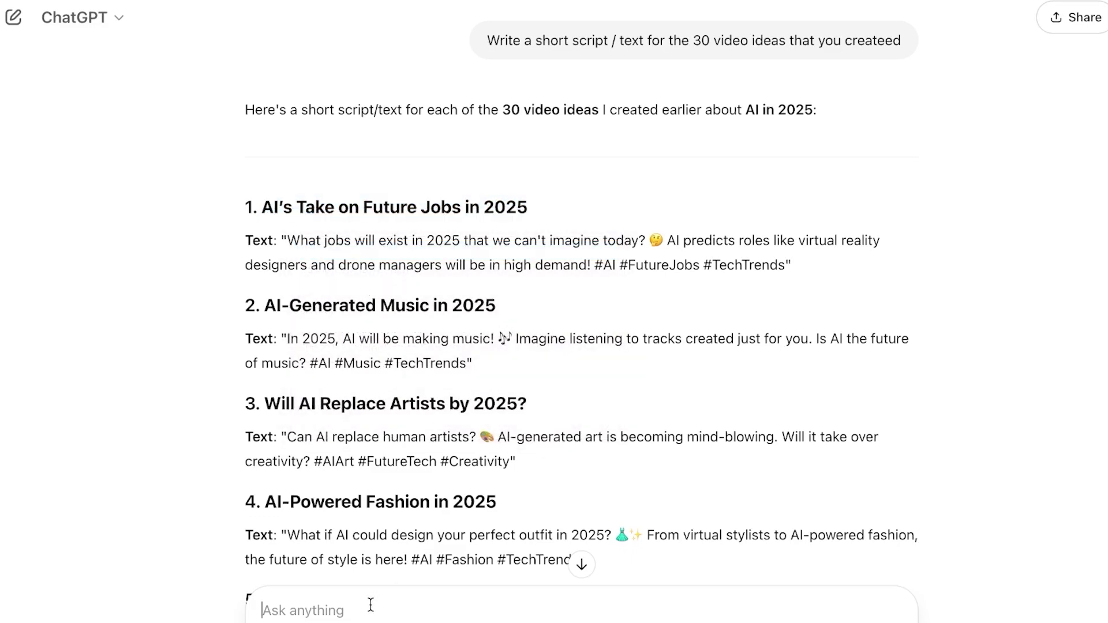
pyautogui.rightClick(370, 605)
pyautogui.click(397, 555)
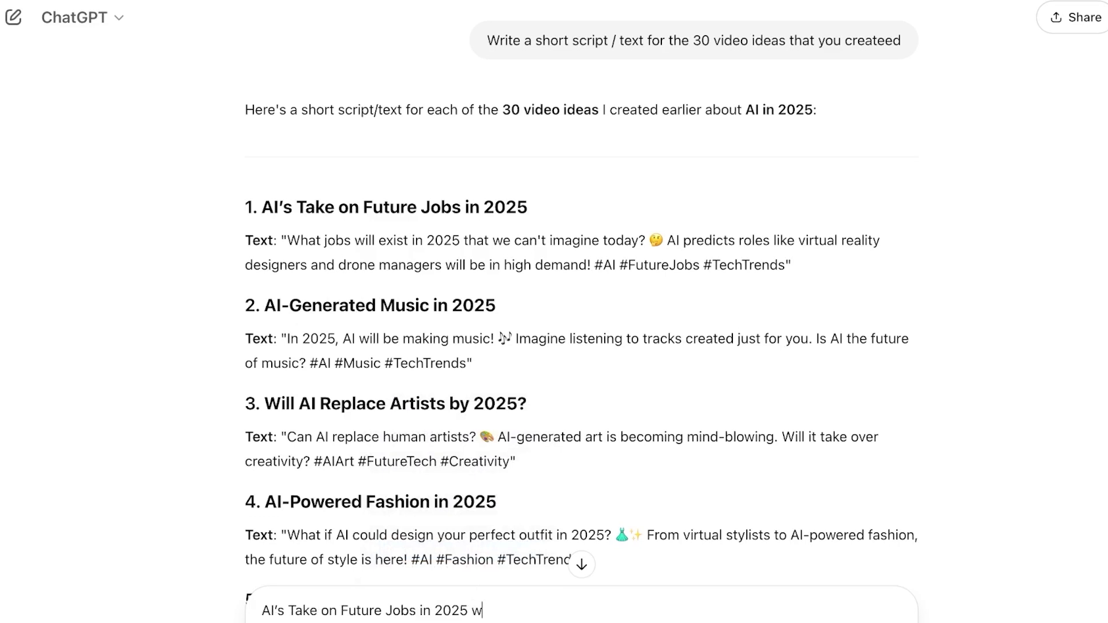
# Complete the prompt with "write a 500 word script for this topic", send it and skim the generated script
pyautogui.write('write a 500 word scr')
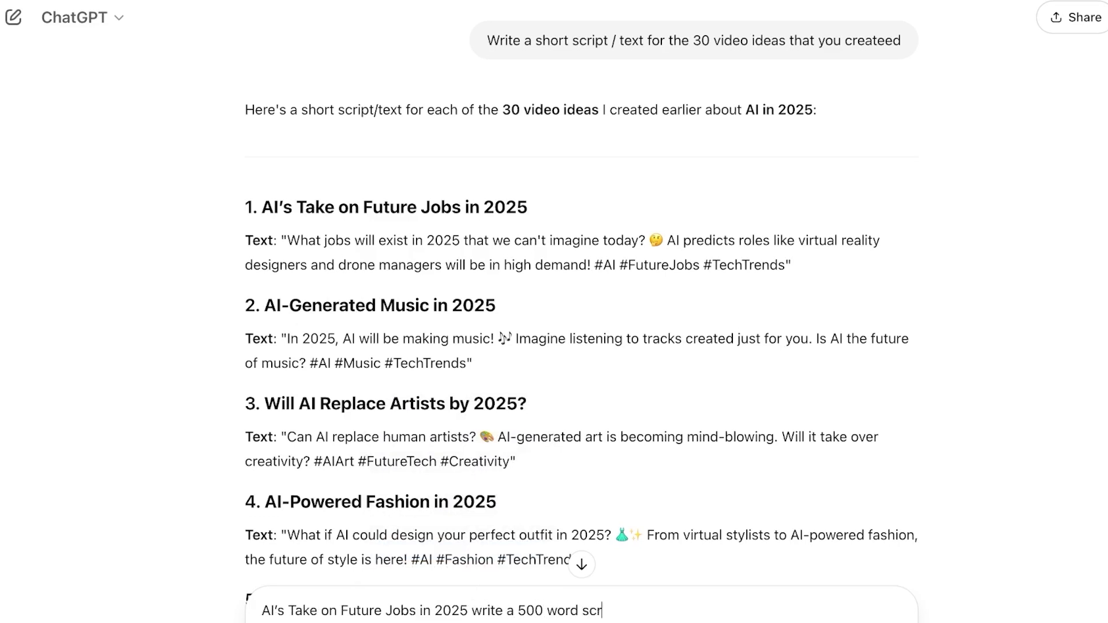
pyautogui.write('ipt for thu=is topic')
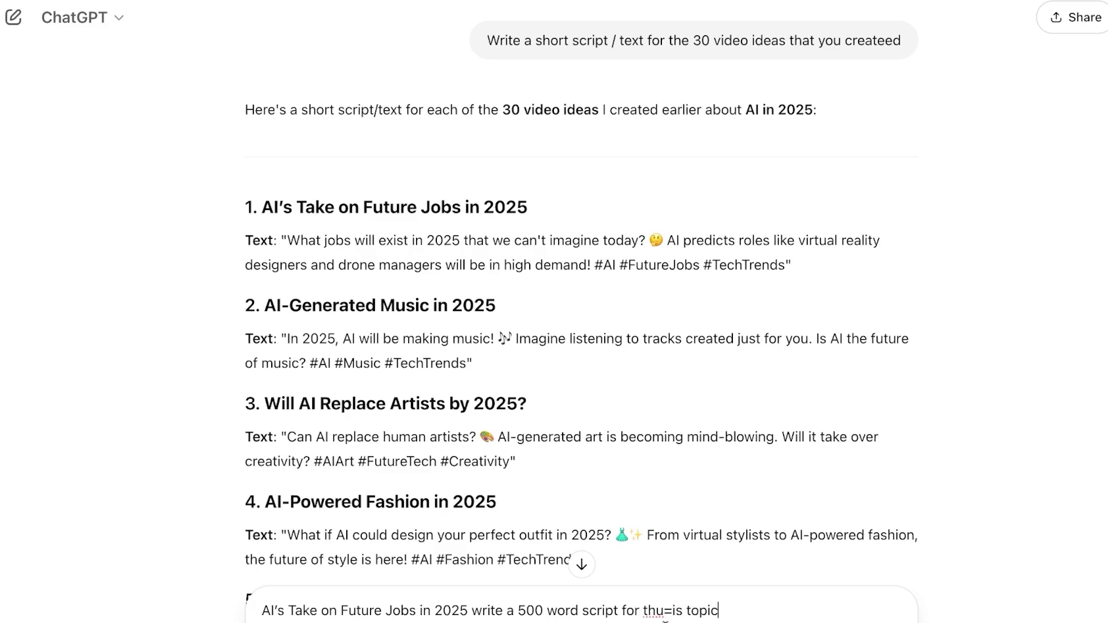
pyautogui.click(672, 608)
pyautogui.press('BackSpace')
pyautogui.press('BackSpace')
pyautogui.scroll(-20, 767, 498)
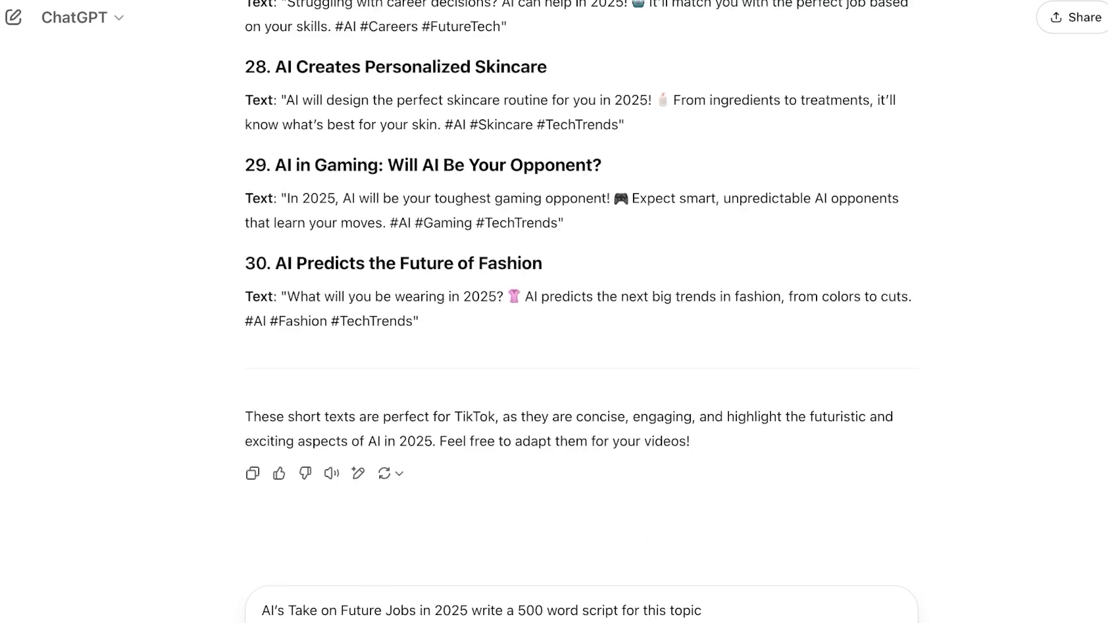
pyautogui.press('Return')
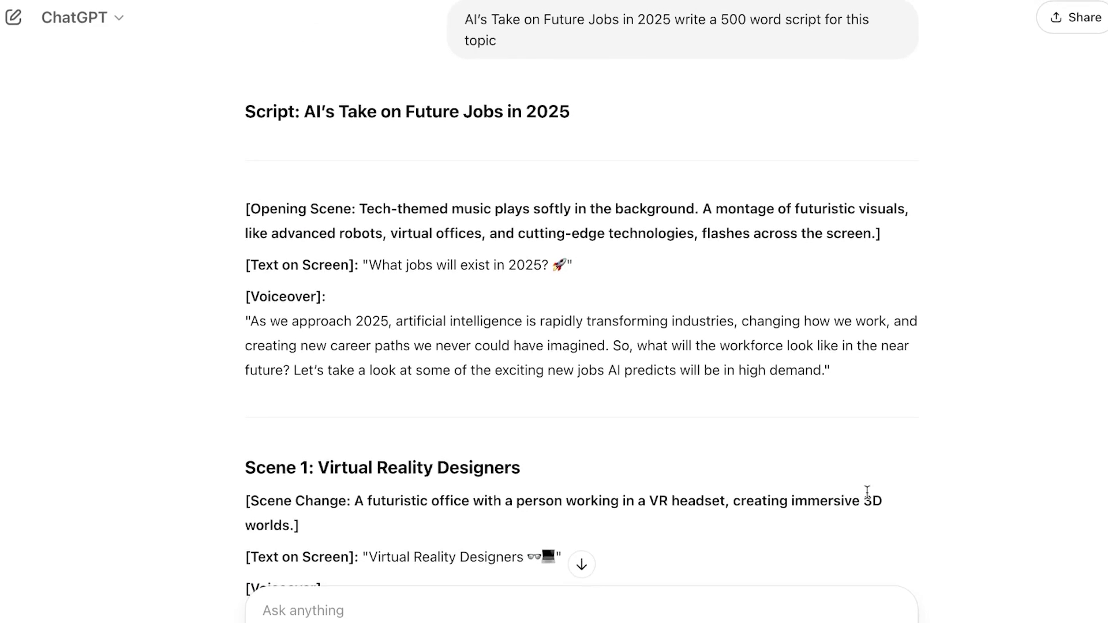
pyautogui.scroll(-9, 866, 493)
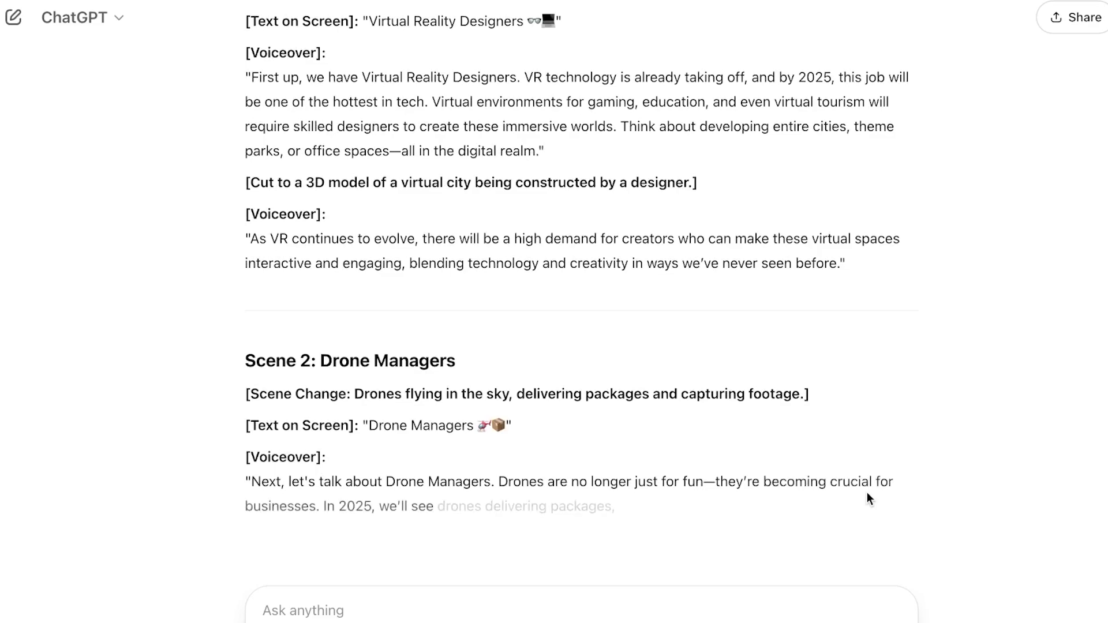
pyautogui.scroll(15, 822, 352)
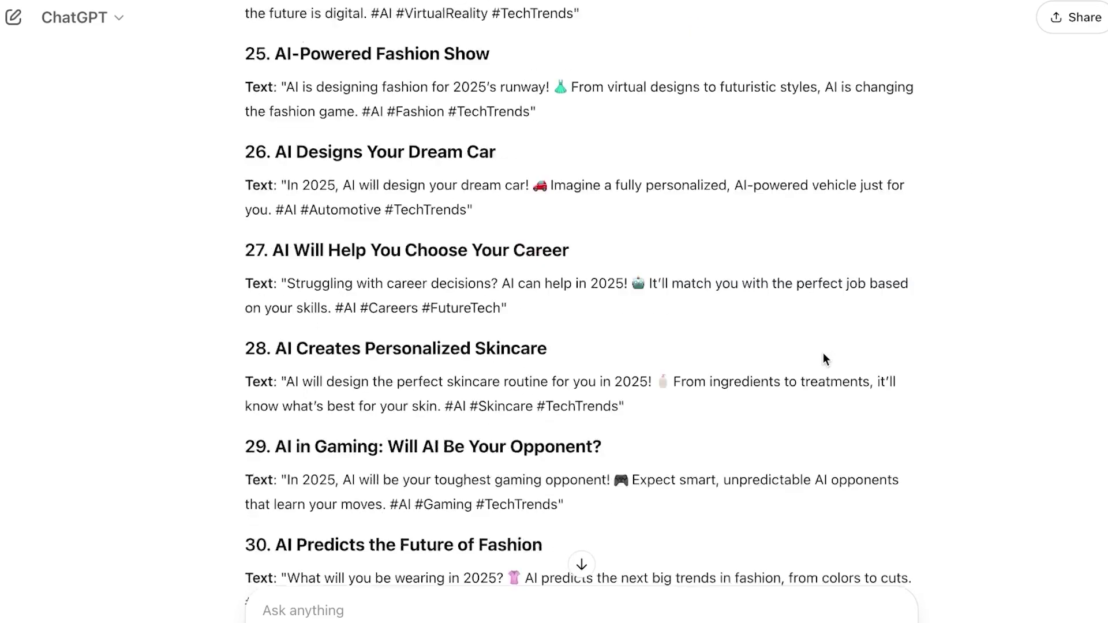
pyautogui.scroll(-15, 823, 352)
pyautogui.scroll(-6, 821, 351)
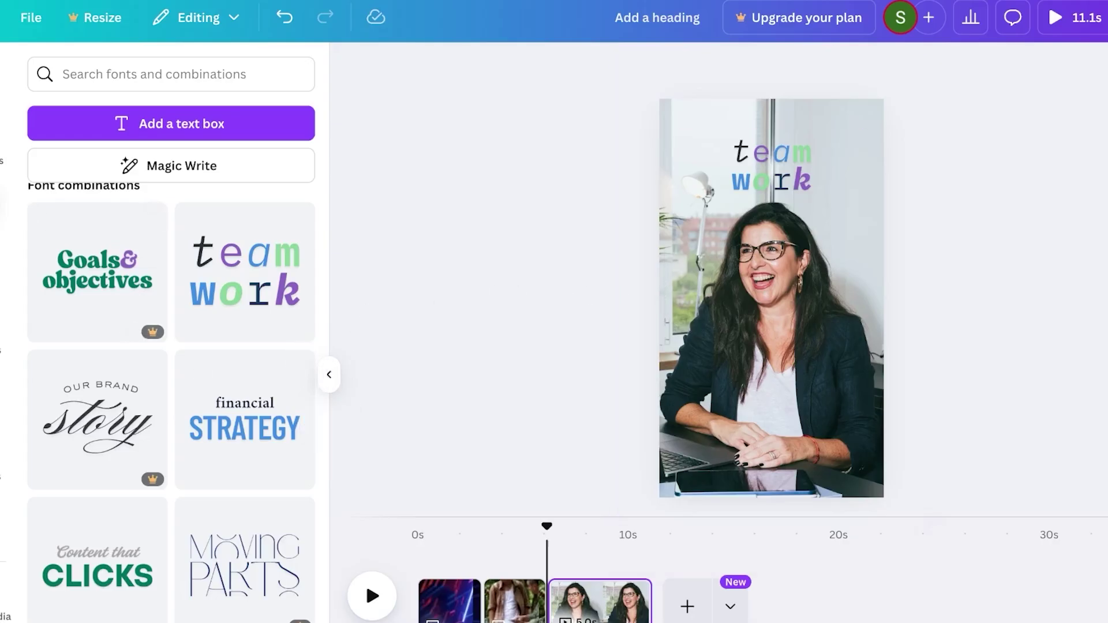
# Switch to Canva and delete the woman's photo and the "team work" text from the third page
pyautogui.click(34, 151)
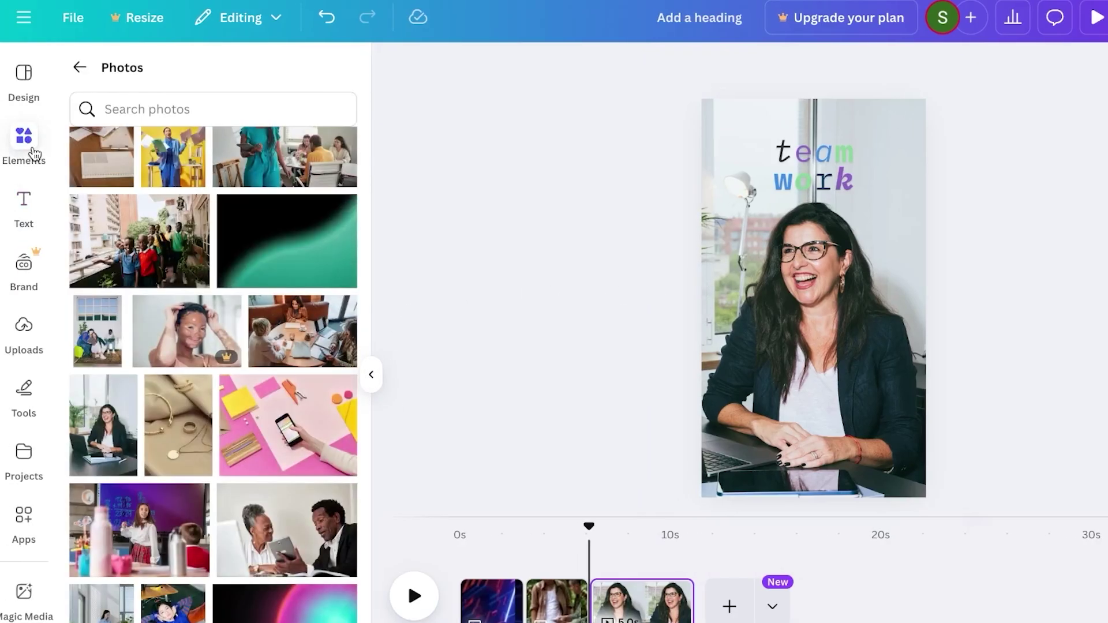
pyautogui.click(80, 68)
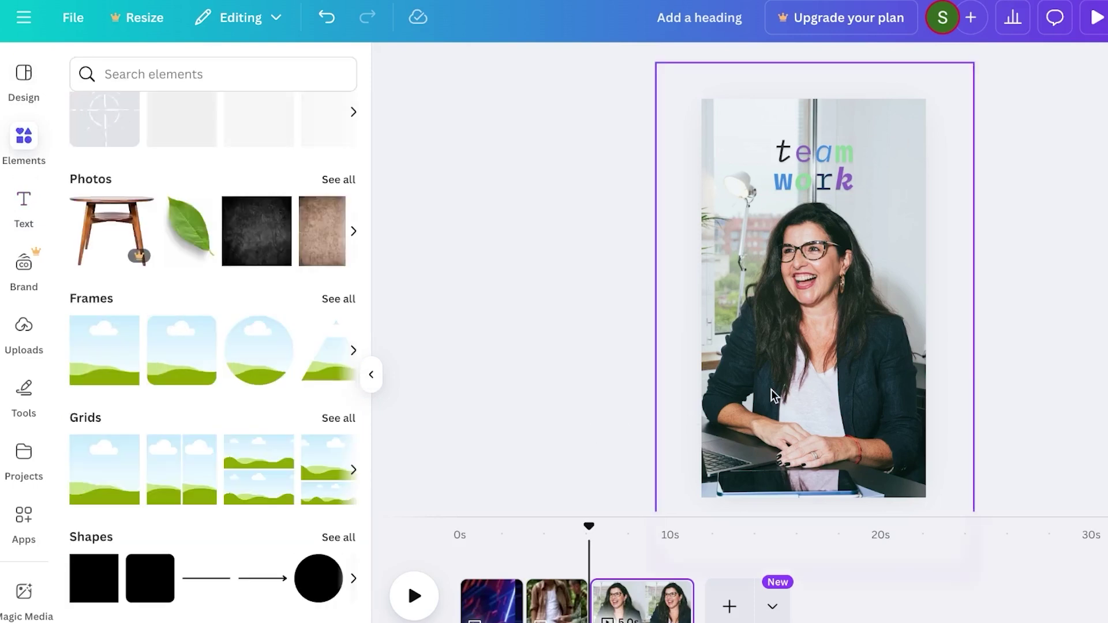
pyautogui.click(843, 107)
pyautogui.click(843, 108)
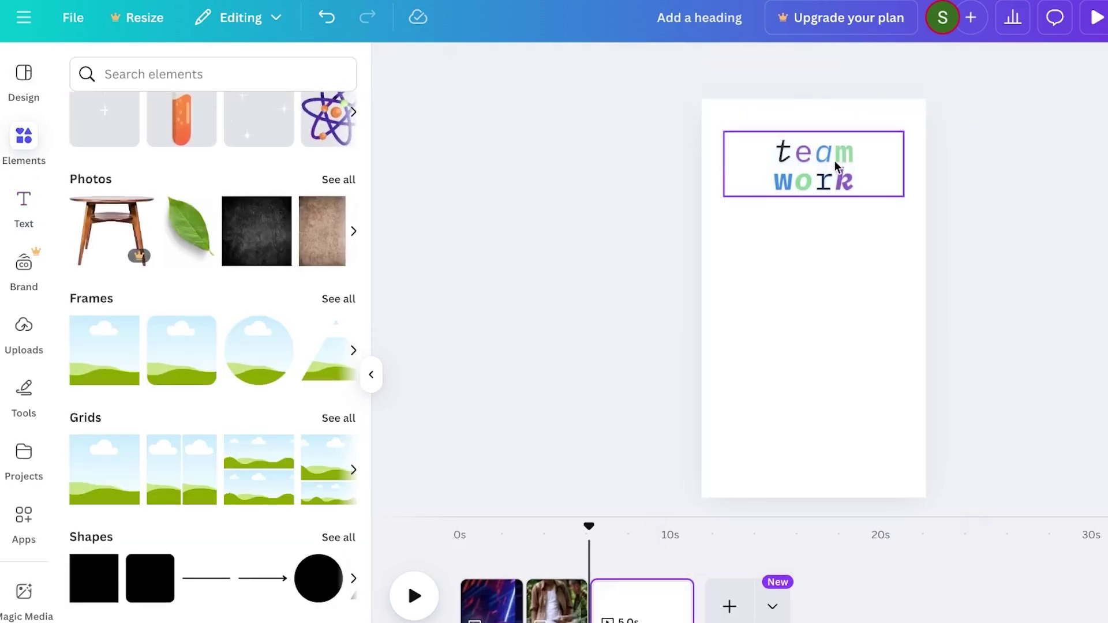
pyautogui.click(835, 168)
pyautogui.click(856, 236)
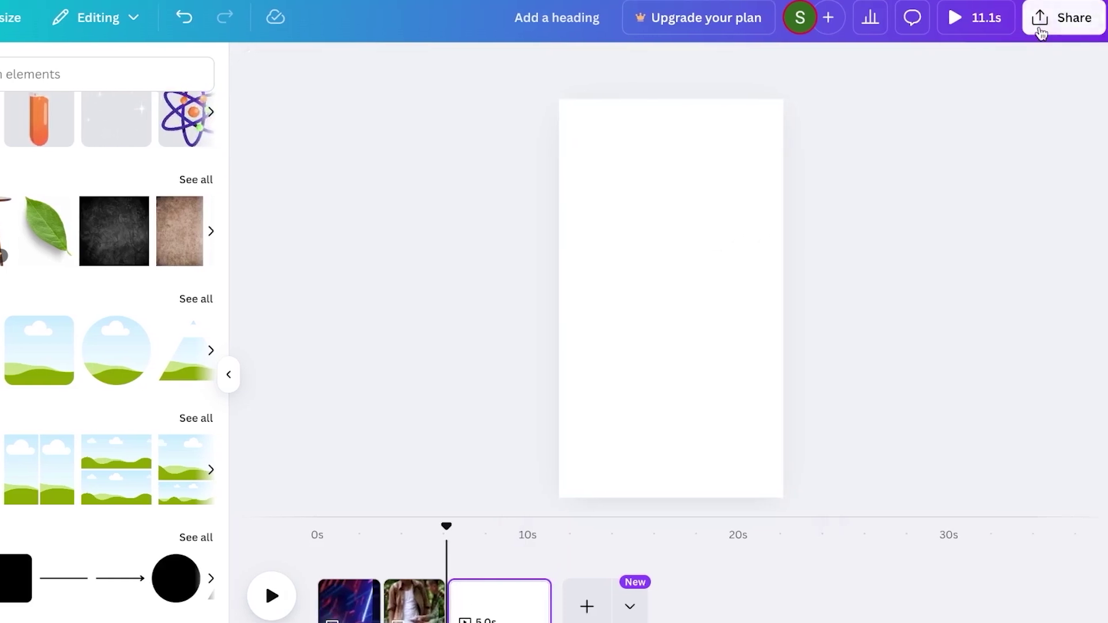
# View the design's sharing and download options, close them and select the first page's video clip
pyautogui.click(1047, 20)
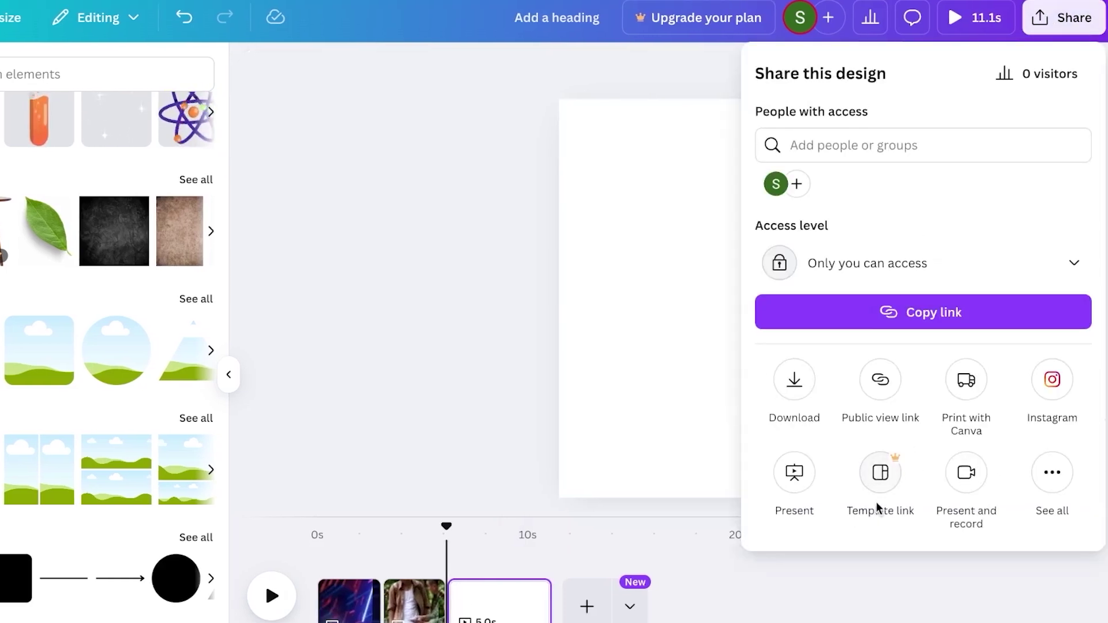
pyautogui.click(472, 396)
pyautogui.click(349, 604)
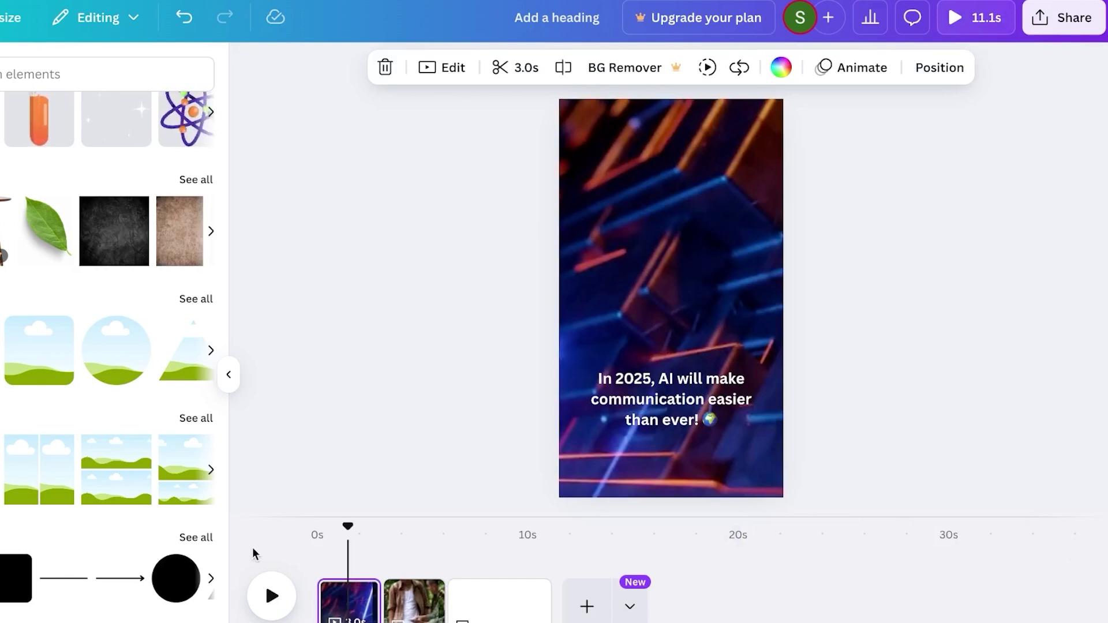
pyautogui.click(229, 374)
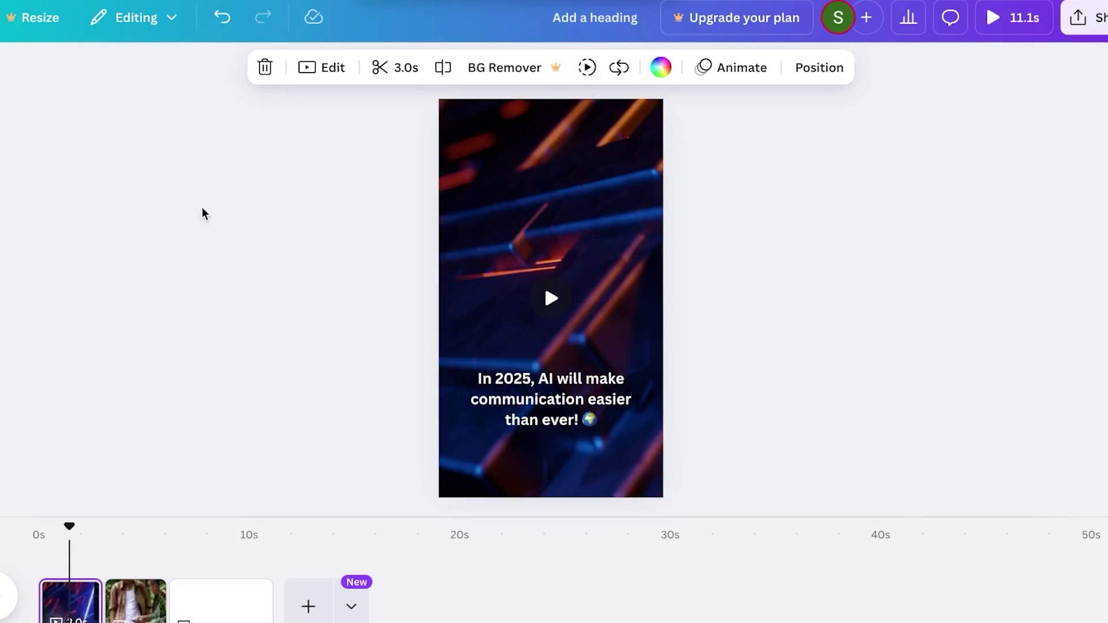
# Open the Magic Media generator for the design and glance back at the top of the ChatGPT script
pyautogui.click(26, 332)
pyautogui.click(27, 458)
pyautogui.click(26, 519)
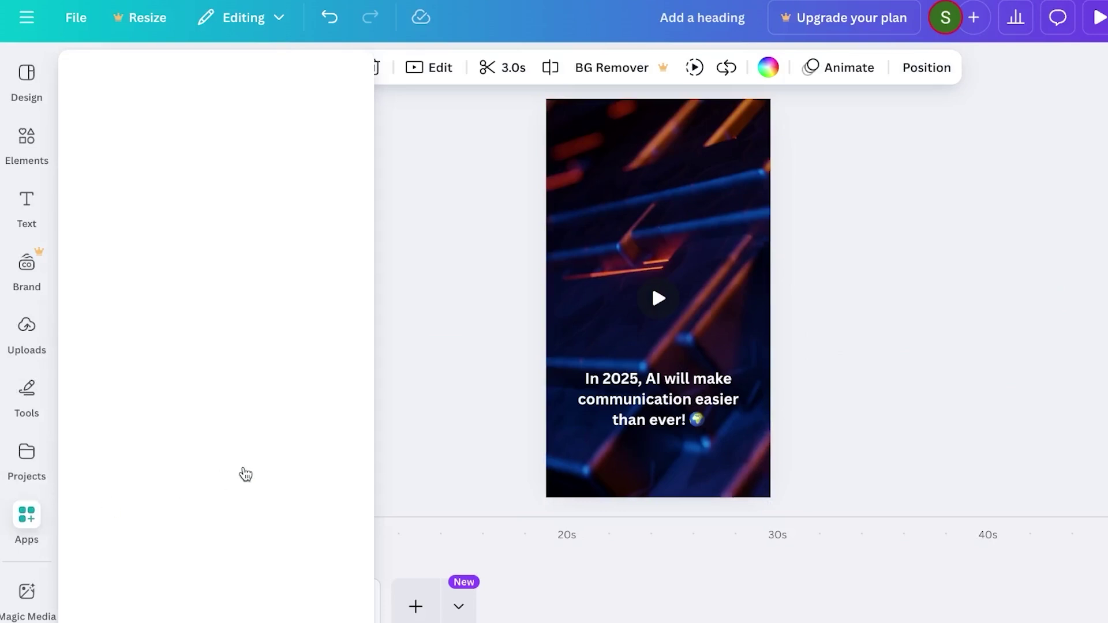
pyautogui.click(26, 603)
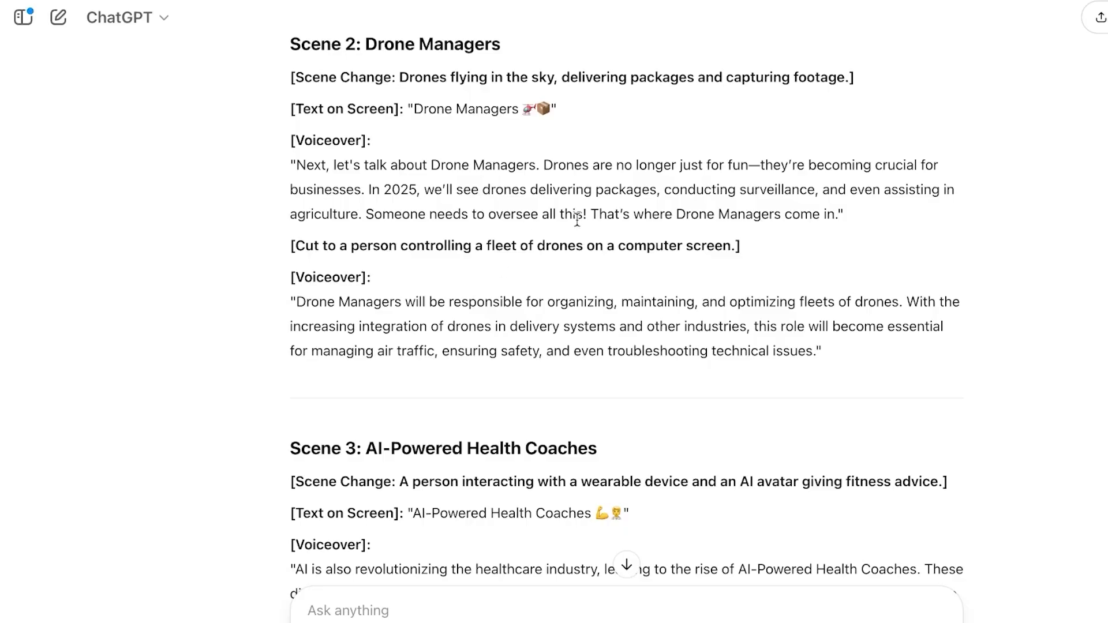
pyautogui.scroll(15, 504, 219)
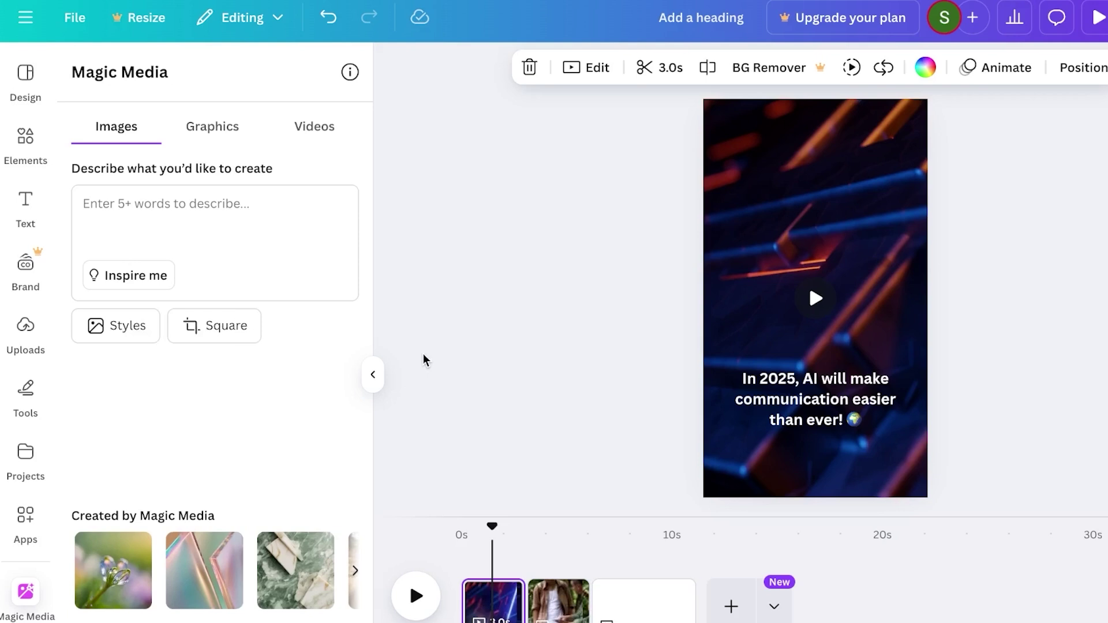
# Enter "create an image for tiktok cover ," as the Magic Media image description
pyautogui.click(193, 213)
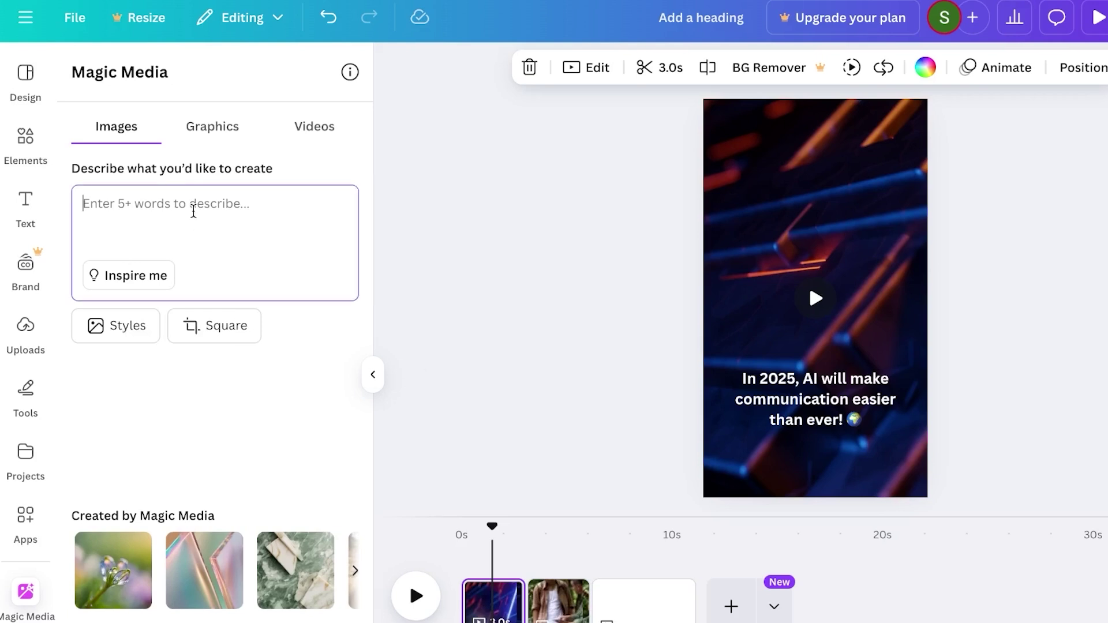
pyautogui.write('writ')
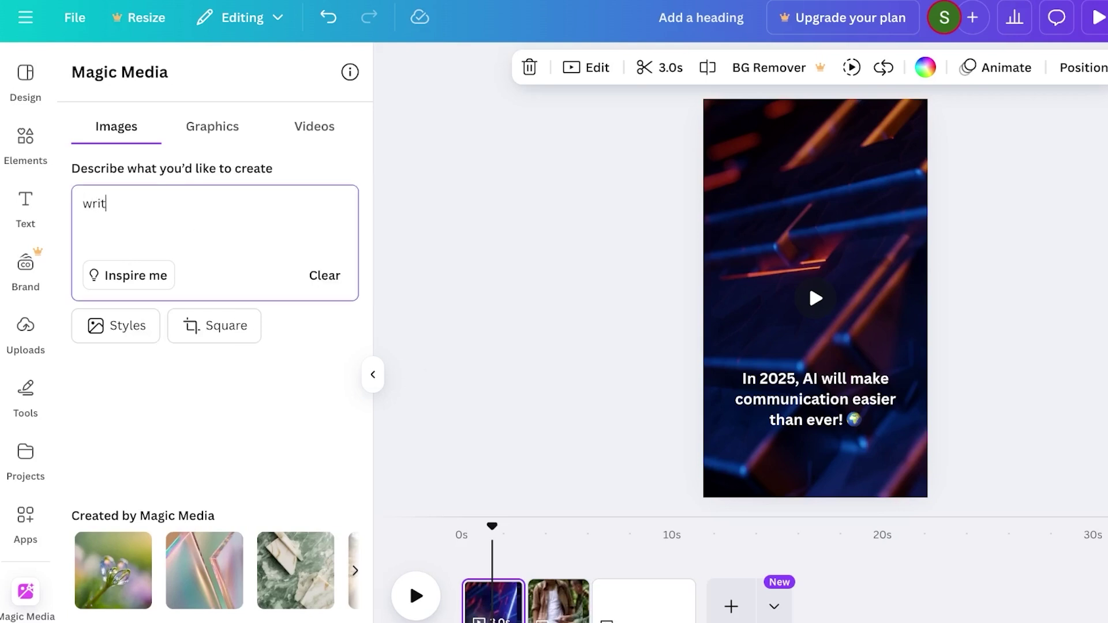
pyautogui.press('BackSpace')
pyautogui.press('BackSpace')
pyautogui.press('BackSpace')
pyautogui.press('BackSpace')
pyautogui.write('create an image for tiktok cover ,')
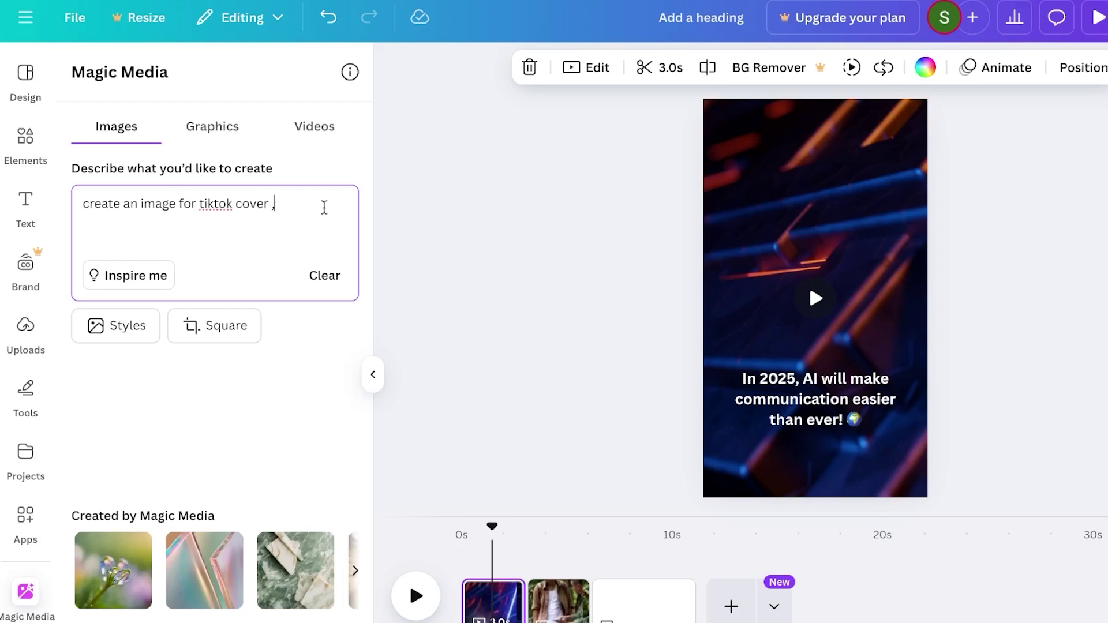
# Generate a Magic Media video from "create an image for tiktok, o n the topic " ai makes communication better" keep it simple and add a techonolgy theme"
pyautogui.click(322, 136)
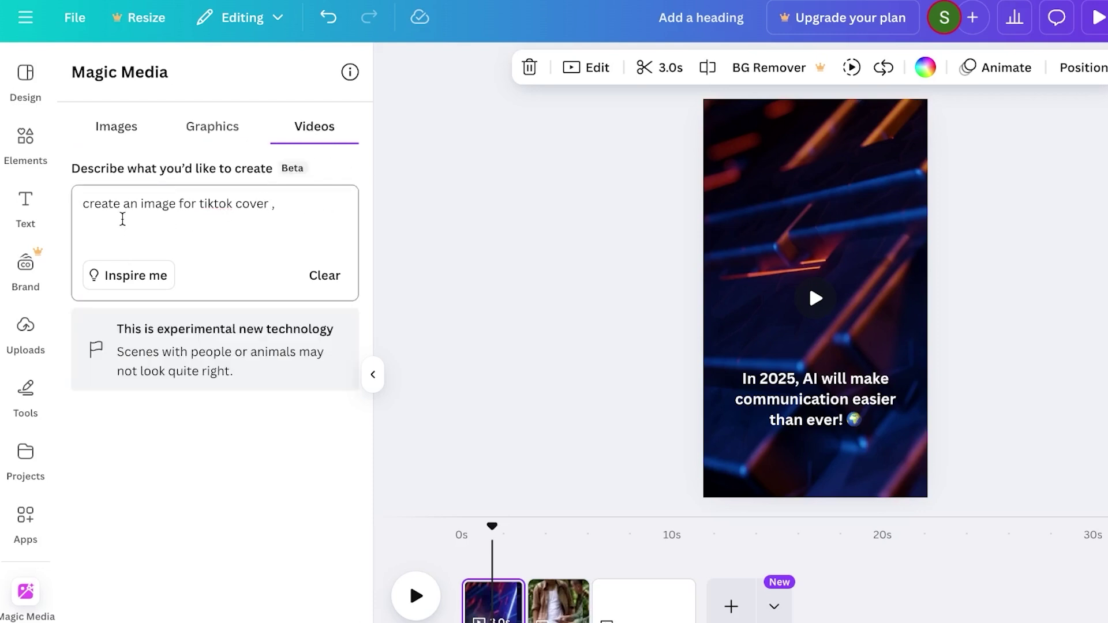
pyautogui.click(286, 209)
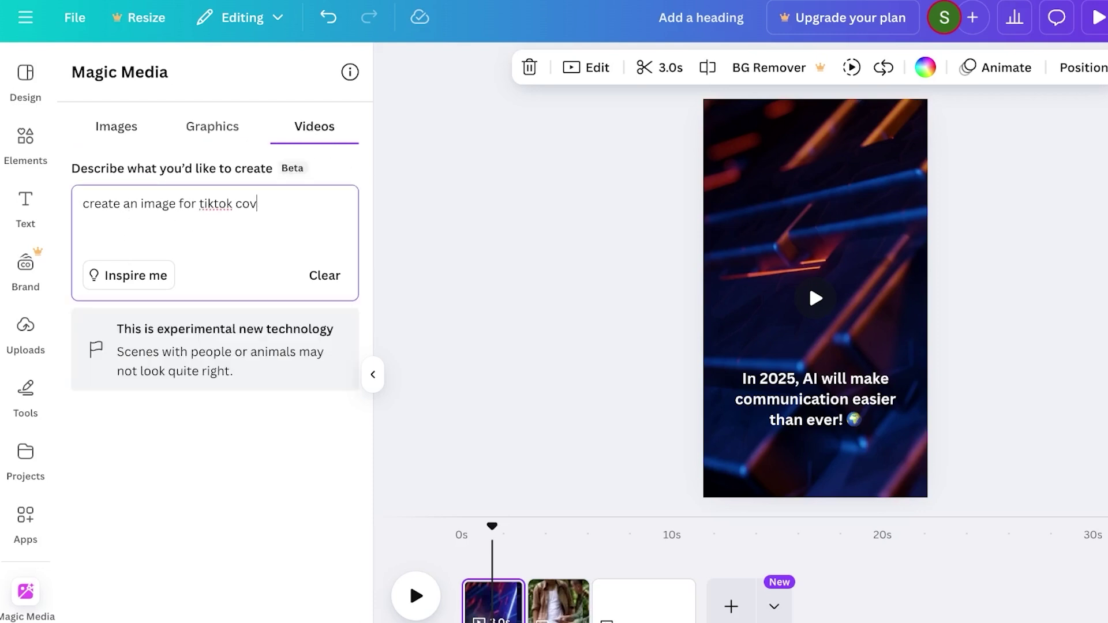
pyautogui.press('BackSpace')
pyautogui.press('BackSpace')
pyautogui.press('BackSpace')
pyautogui.write(', o n the topic " ai mak')
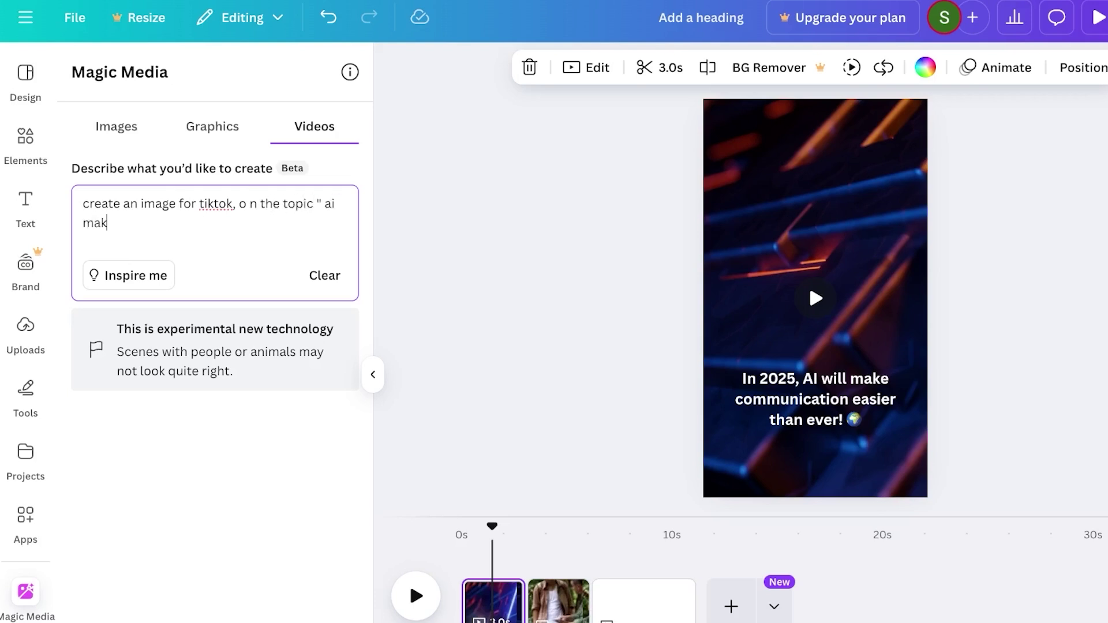
pyautogui.write('es communicat')
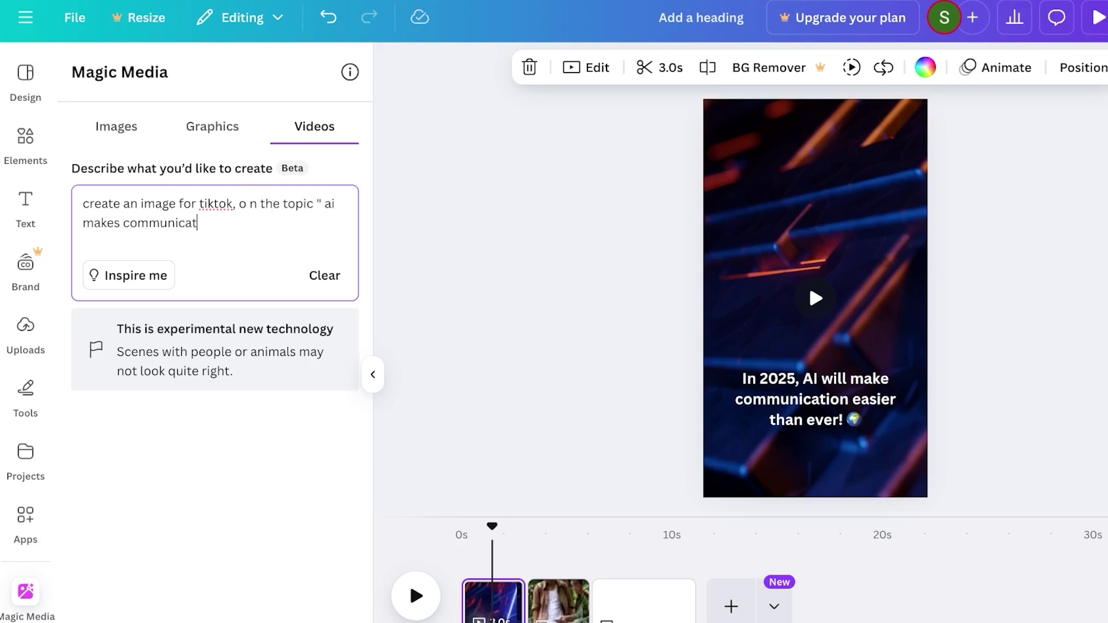
pyautogui.write('ion better" keep it s')
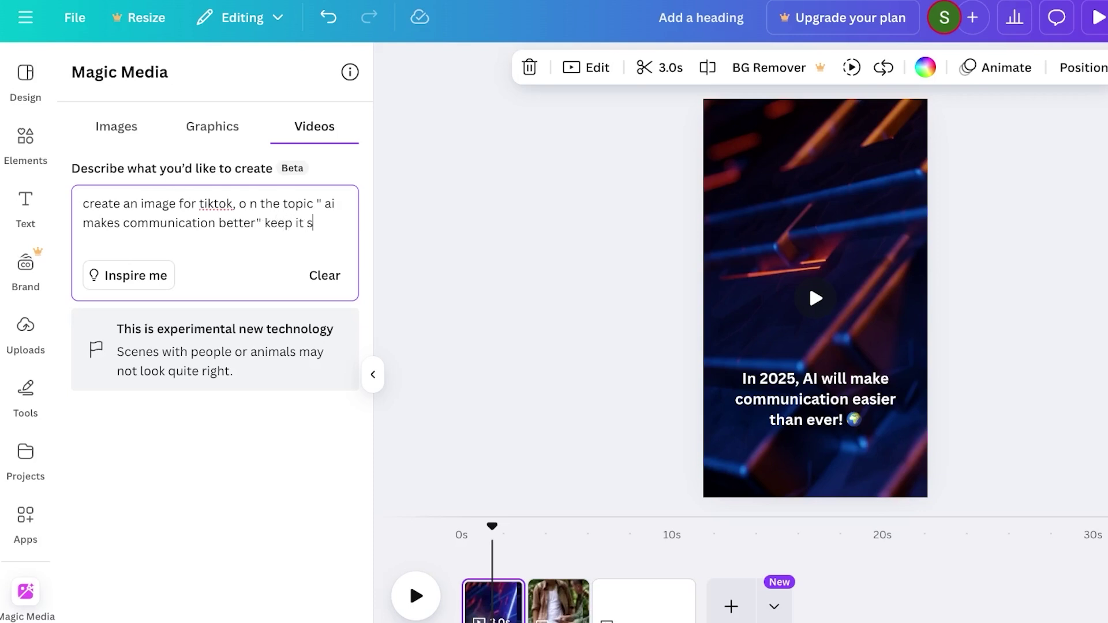
pyautogui.write('imple and add a techono')
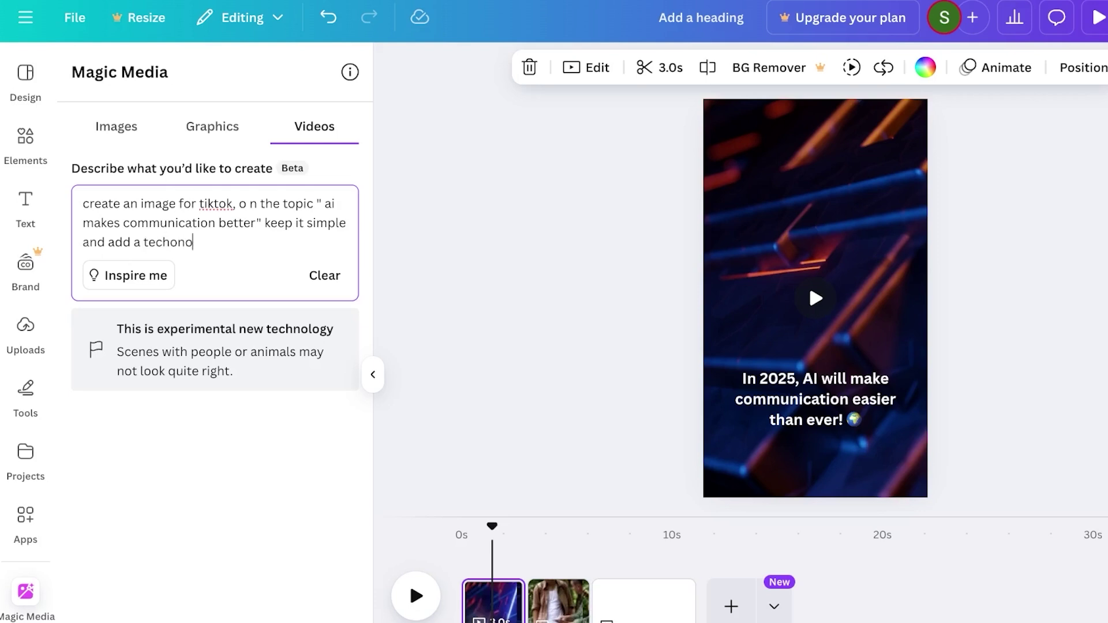
pyautogui.write('lgy theme')
pyautogui.press('Return')
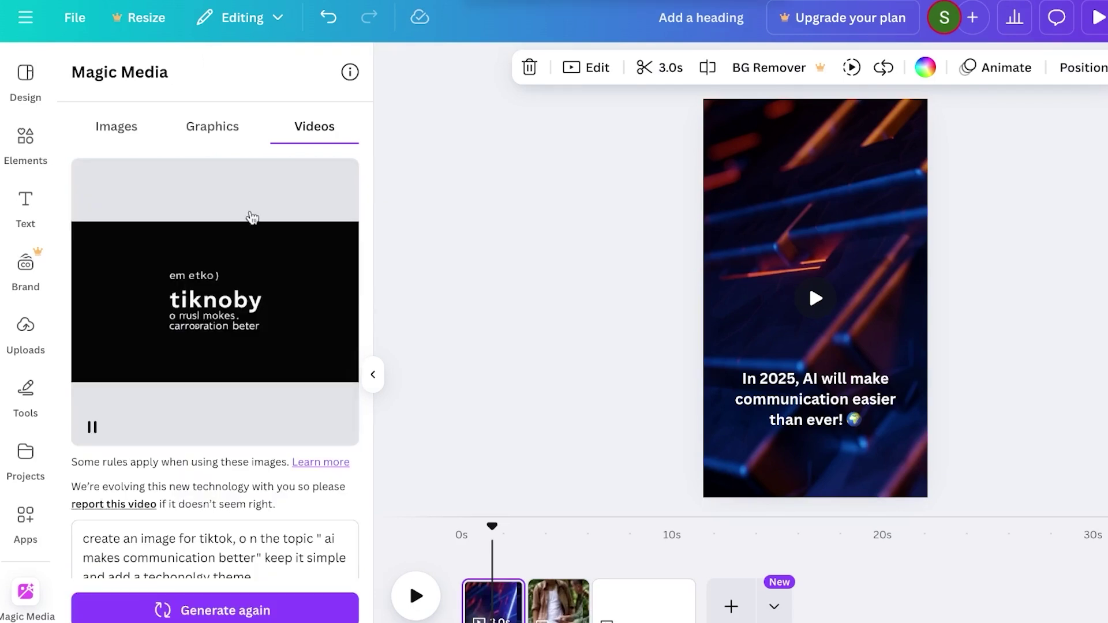
# Close the Magic Media generator, select the second page's video and view the design's sharing options
pyautogui.click(373, 374)
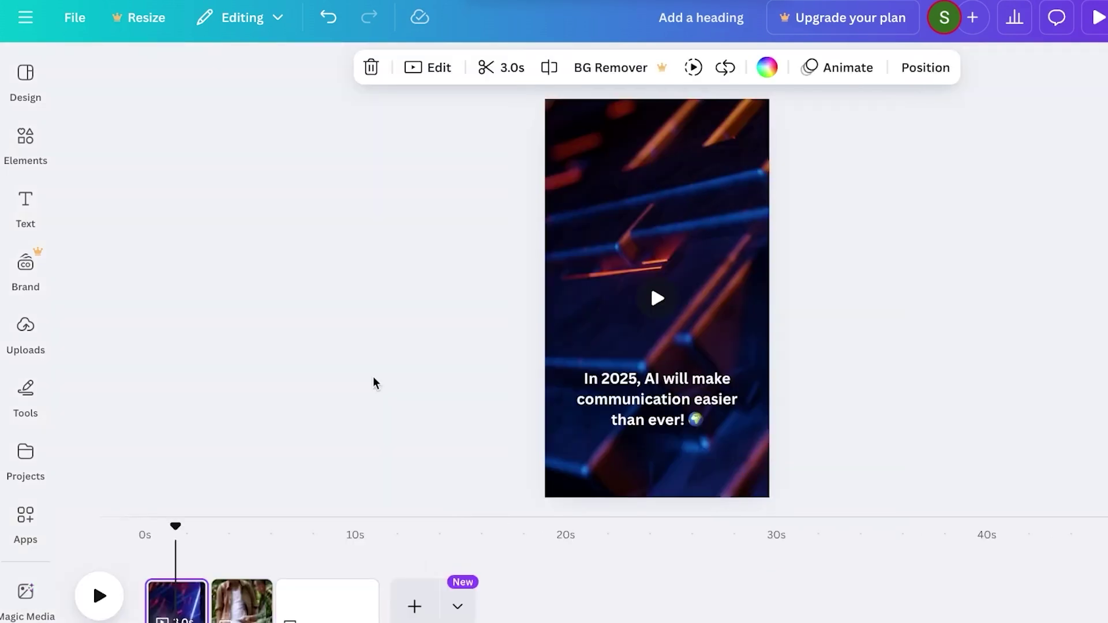
pyautogui.click(236, 603)
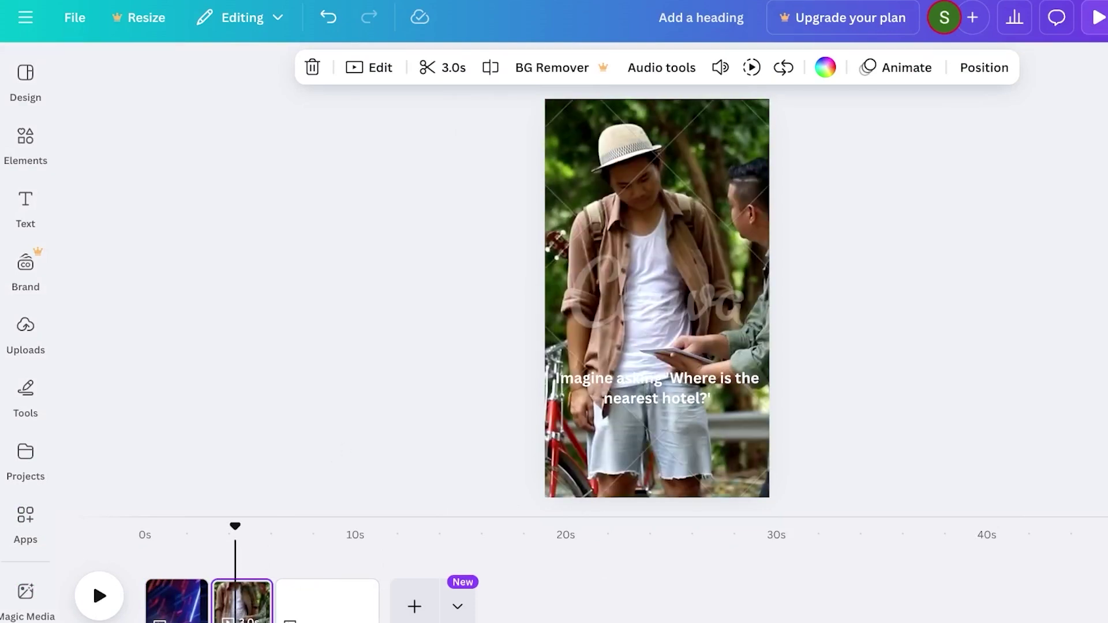
pyautogui.click(1070, 17)
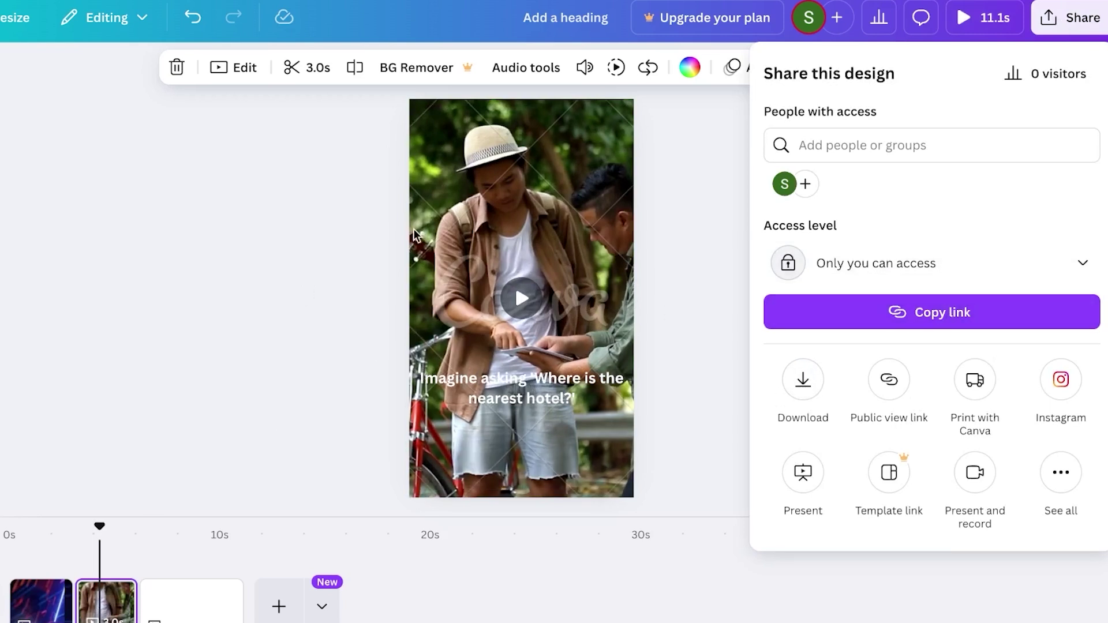
pyautogui.click(298, 218)
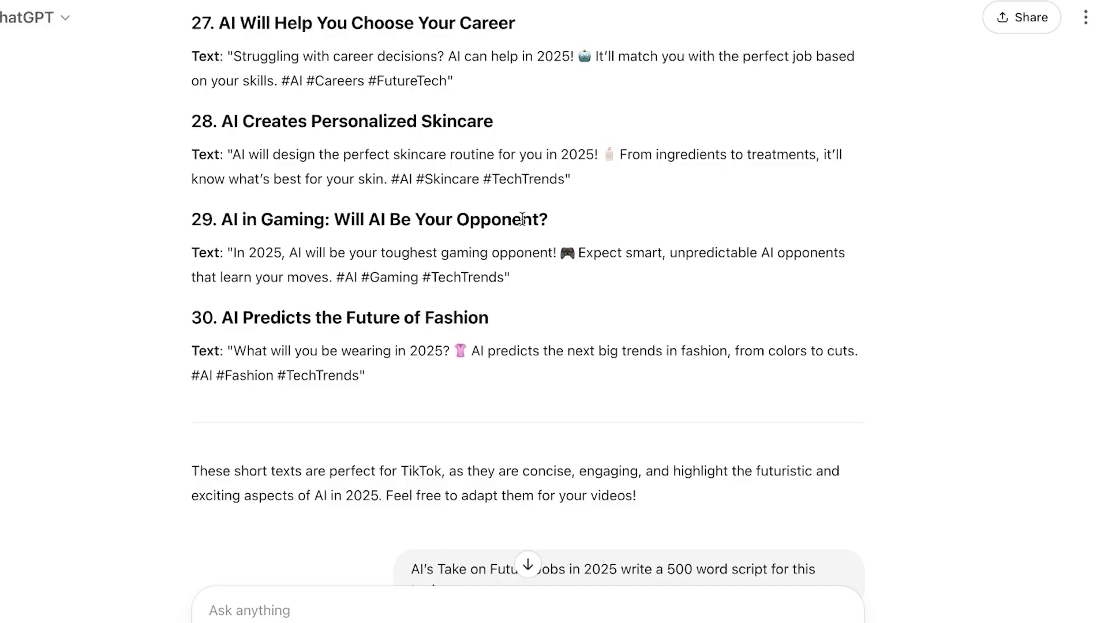
# Review the ChatGPT conversation from the short AI texts and SEO ratings back to the first faceless video ideas
pyautogui.scroll(20, 522, 218)
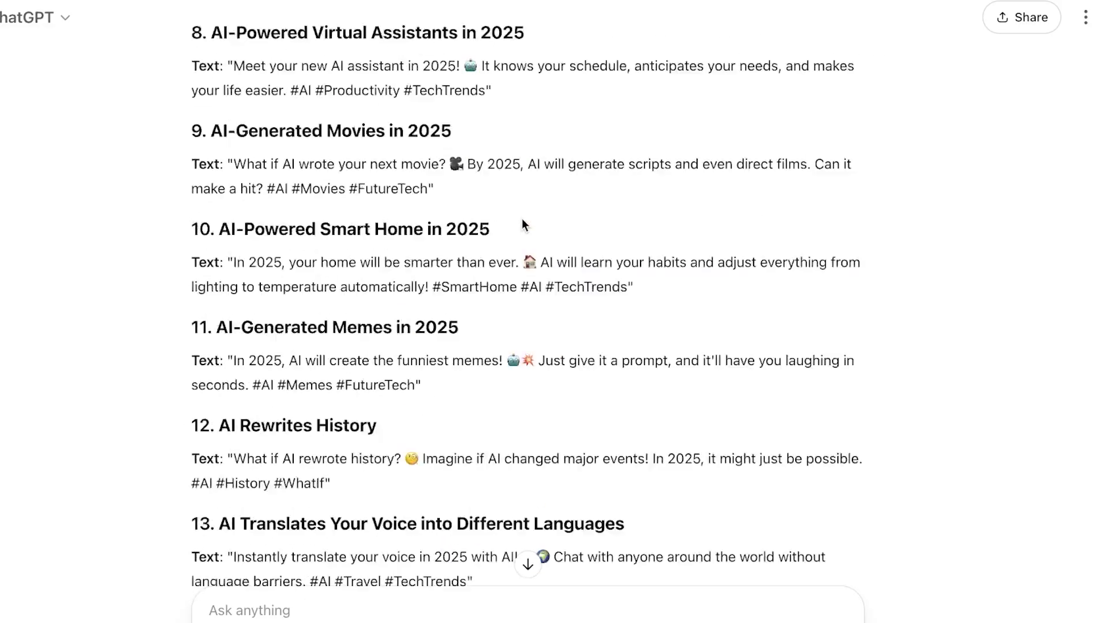
pyautogui.scroll(20, 522, 218)
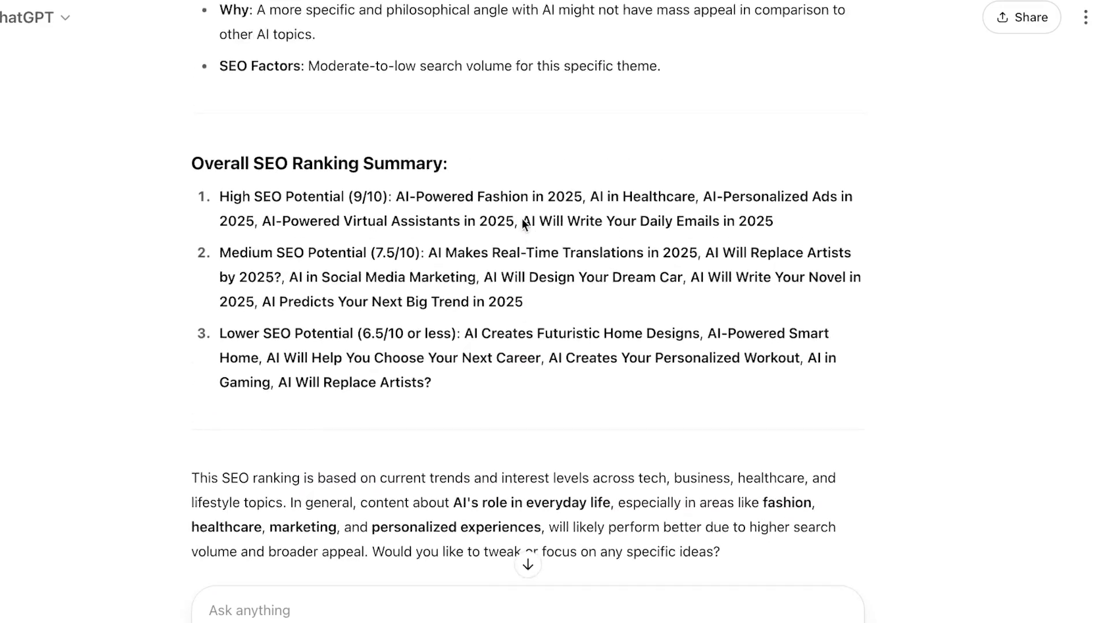
pyautogui.scroll(20, 522, 218)
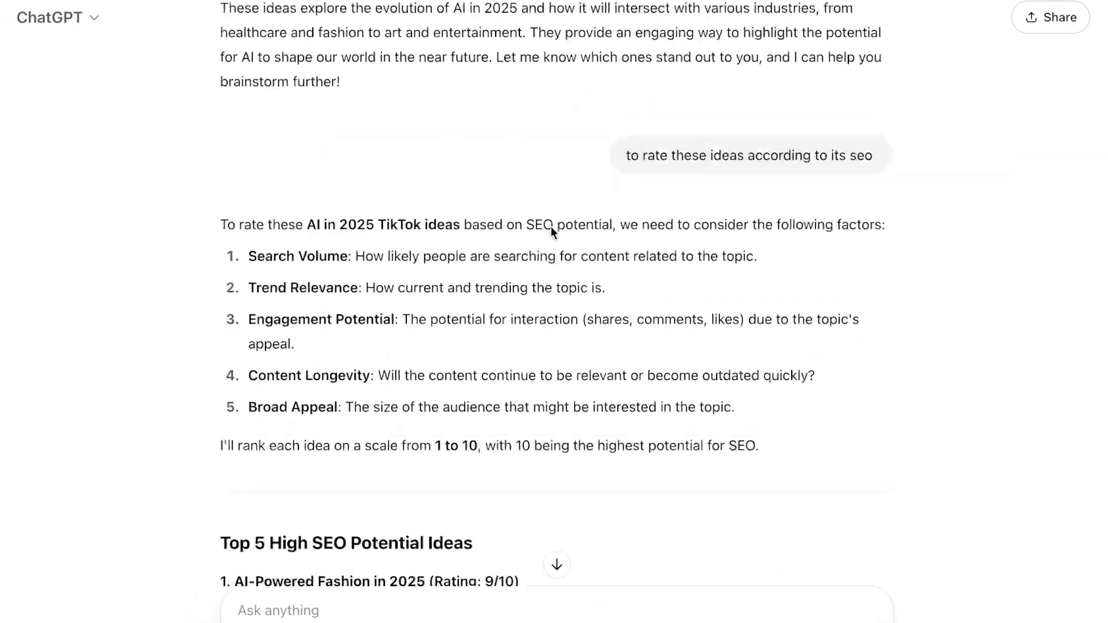
pyautogui.scroll(20, 551, 230)
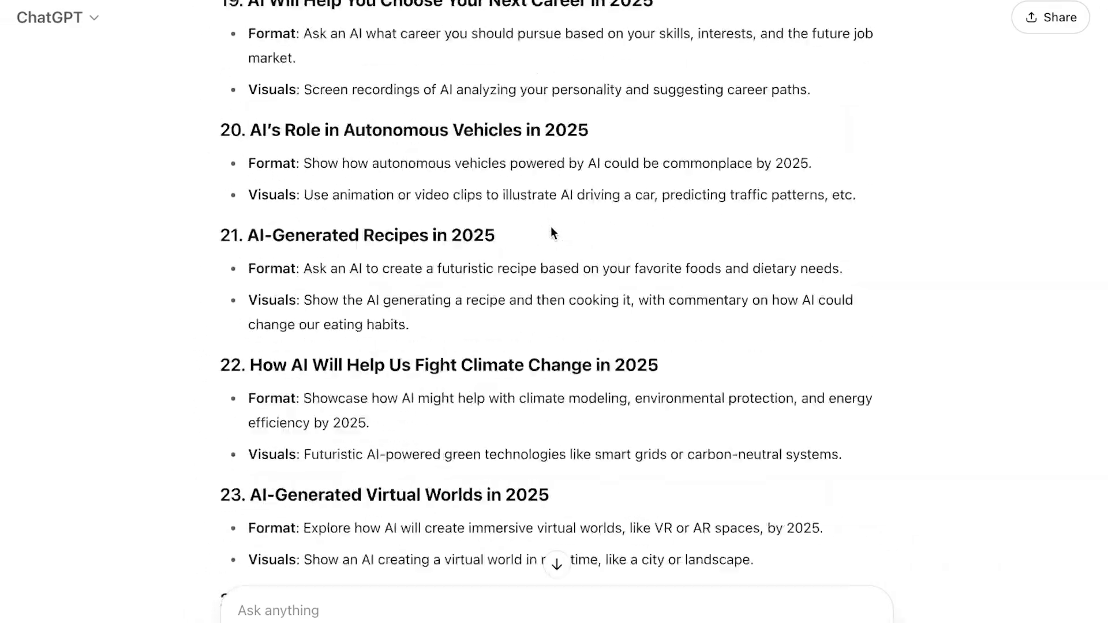
pyautogui.scroll(15, 551, 231)
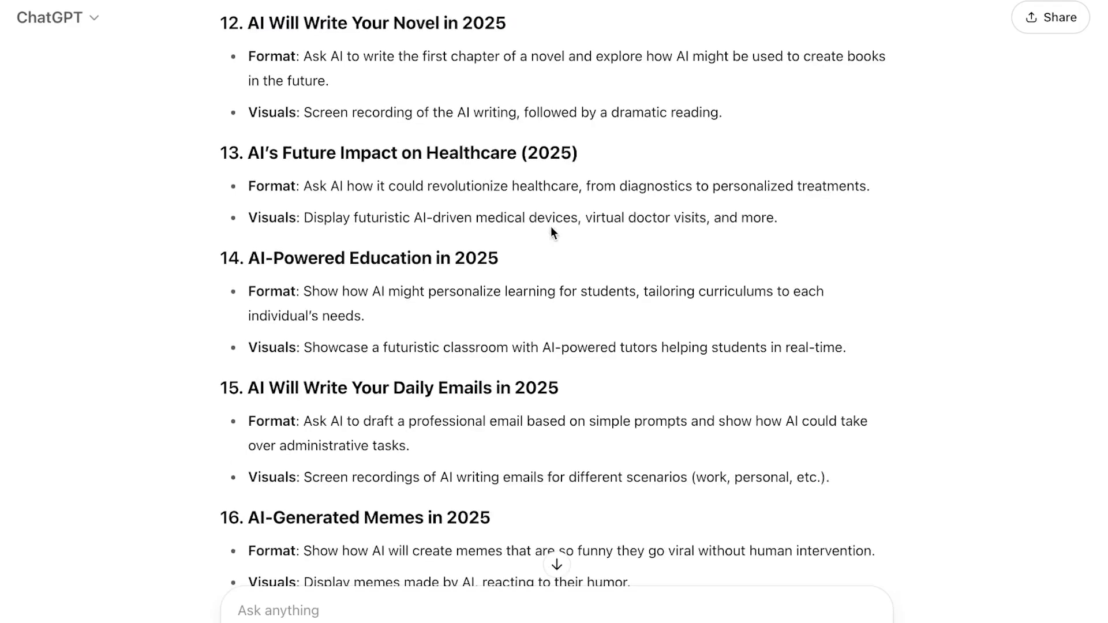
pyautogui.scroll(20, 551, 230)
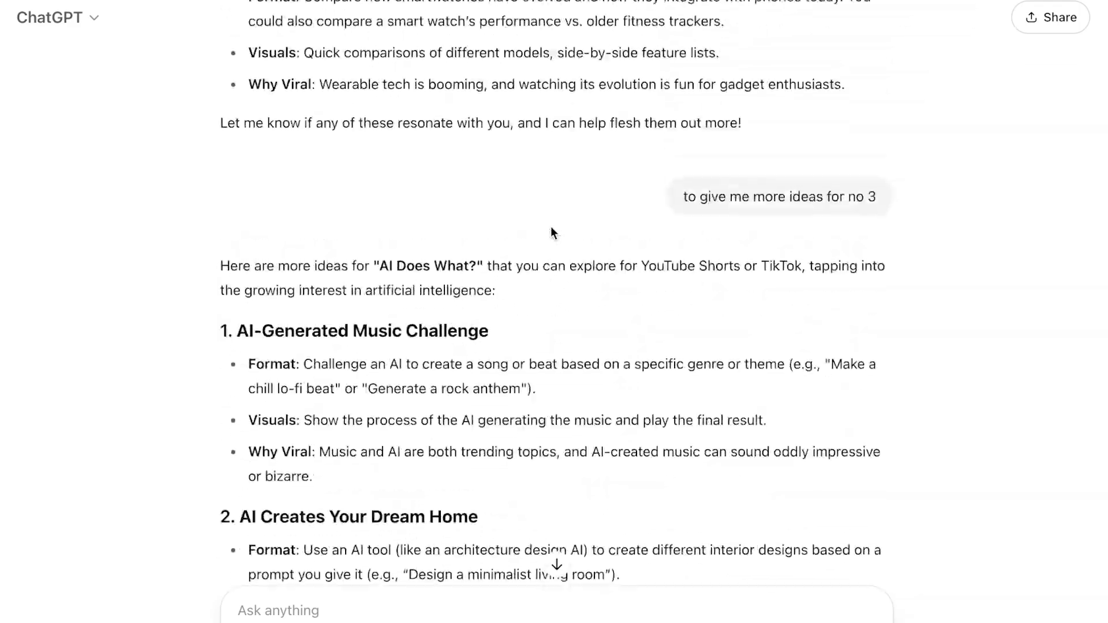
pyautogui.scroll(20, 551, 231)
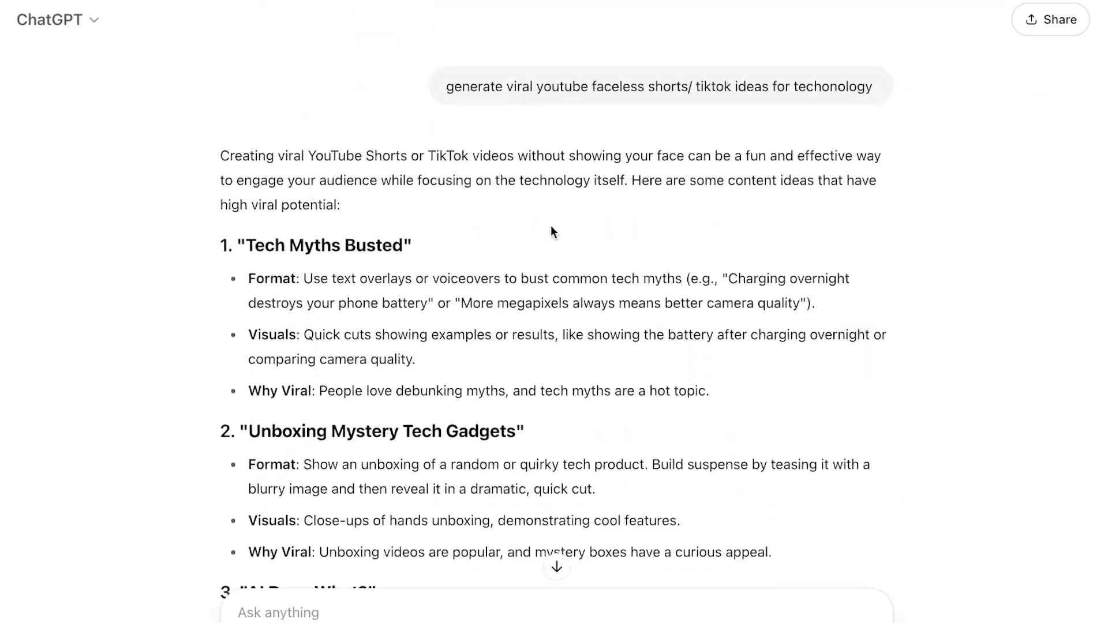
pyautogui.scroll(-20, 551, 231)
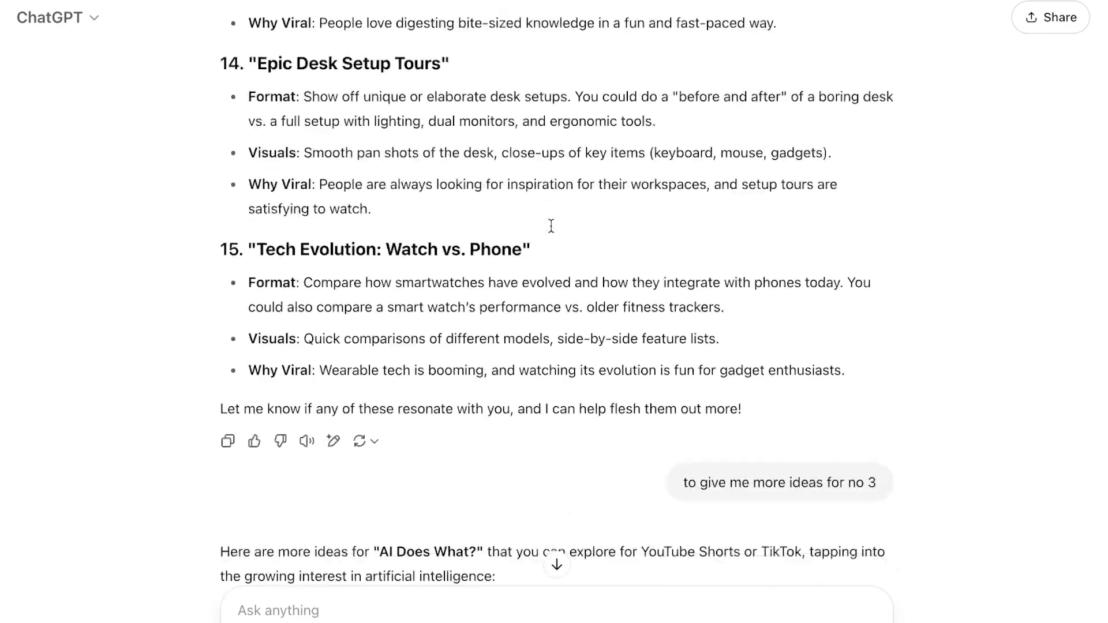
pyautogui.scroll(-20, 551, 226)
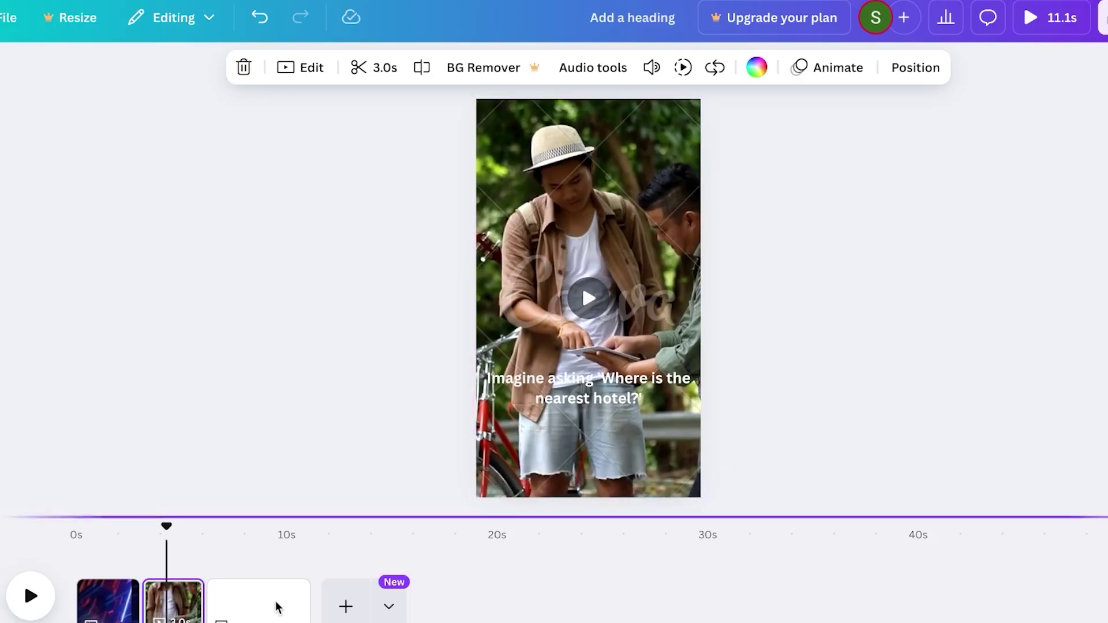
# Return to Canva and delete the empty third page
pyautogui.click(243, 613)
pyautogui.click(287, 594)
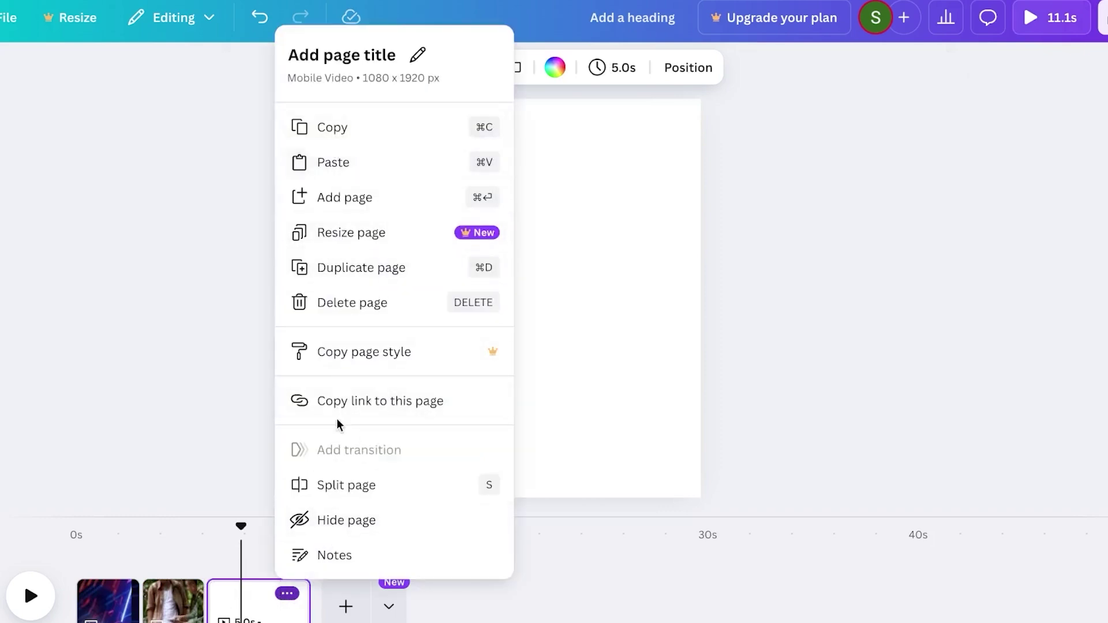
pyautogui.click(346, 303)
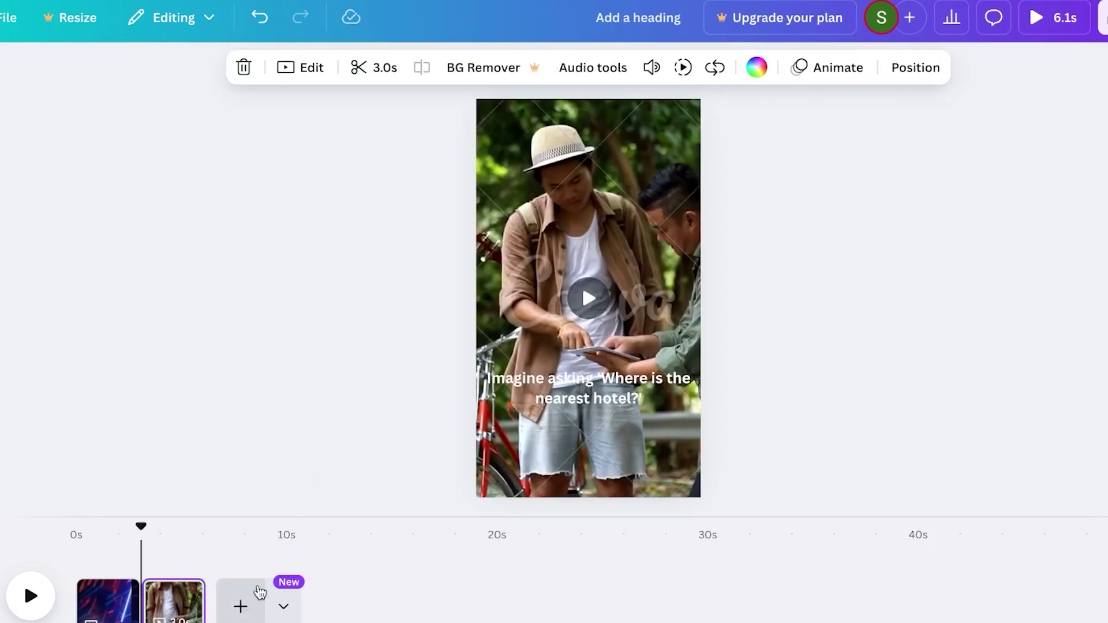
# Search the video elements for "technology" and browse the clips
pyautogui.click(25, 141)
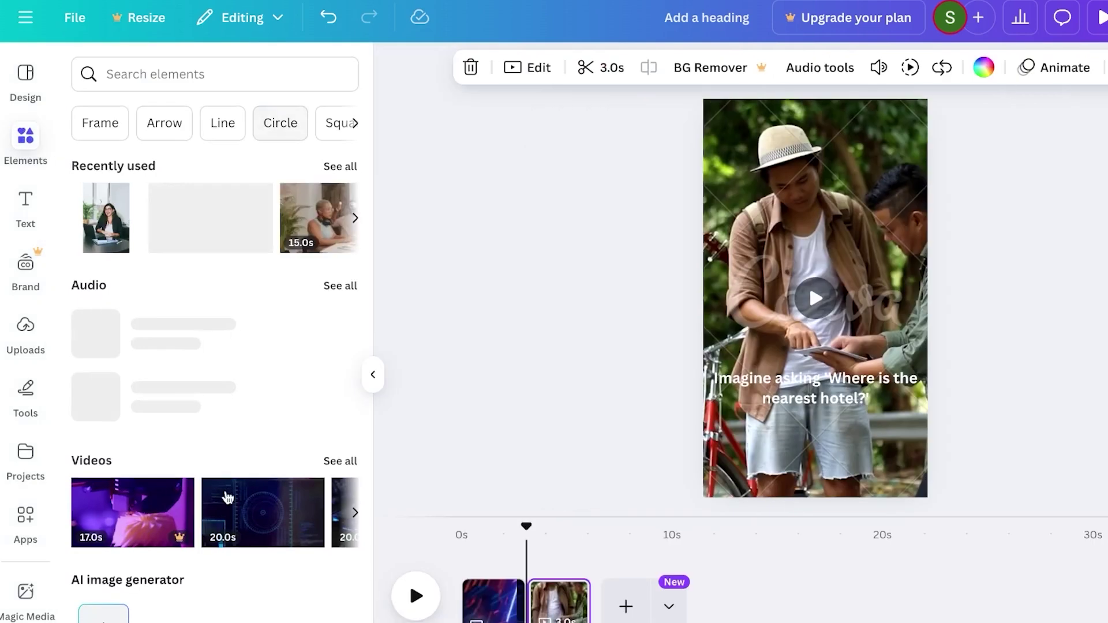
pyautogui.click(339, 460)
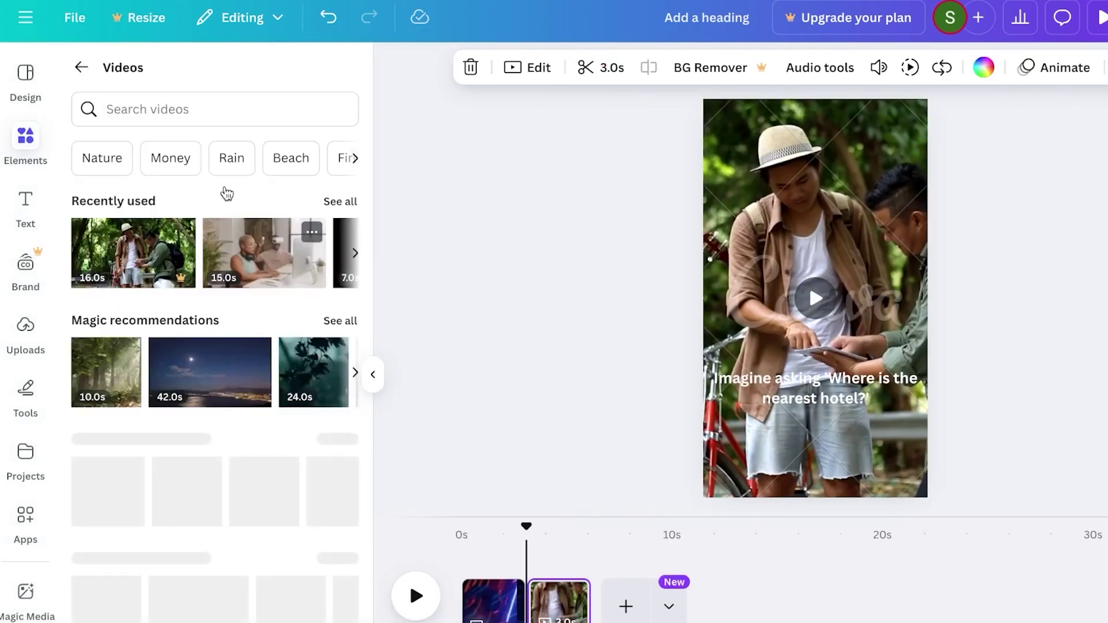
pyautogui.click(196, 102)
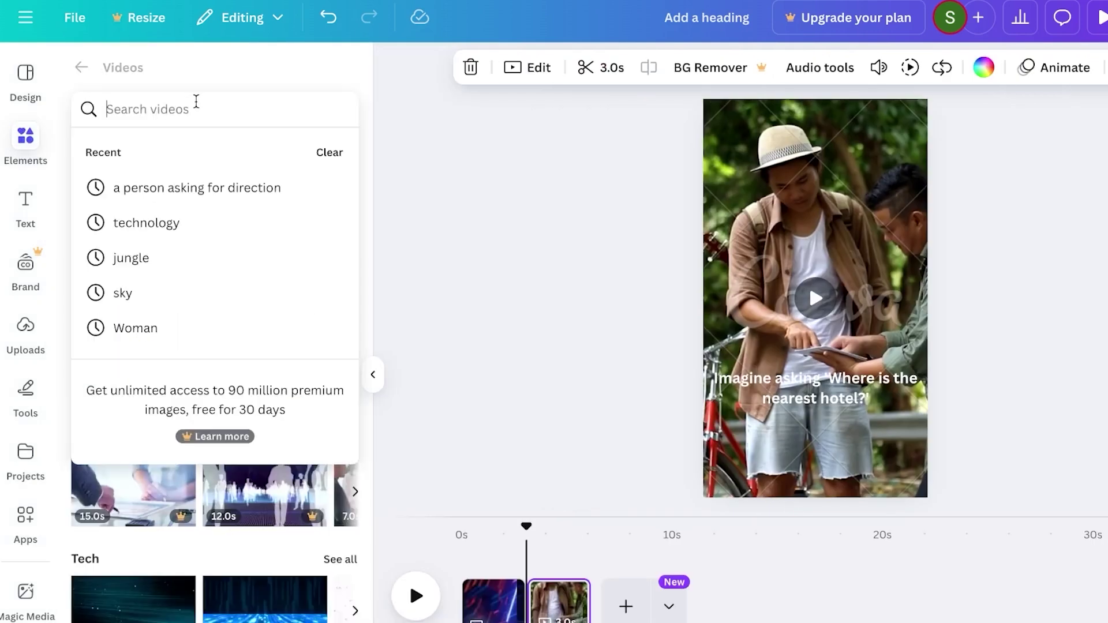
pyautogui.click(169, 231)
pyautogui.scroll(-15, 300, 392)
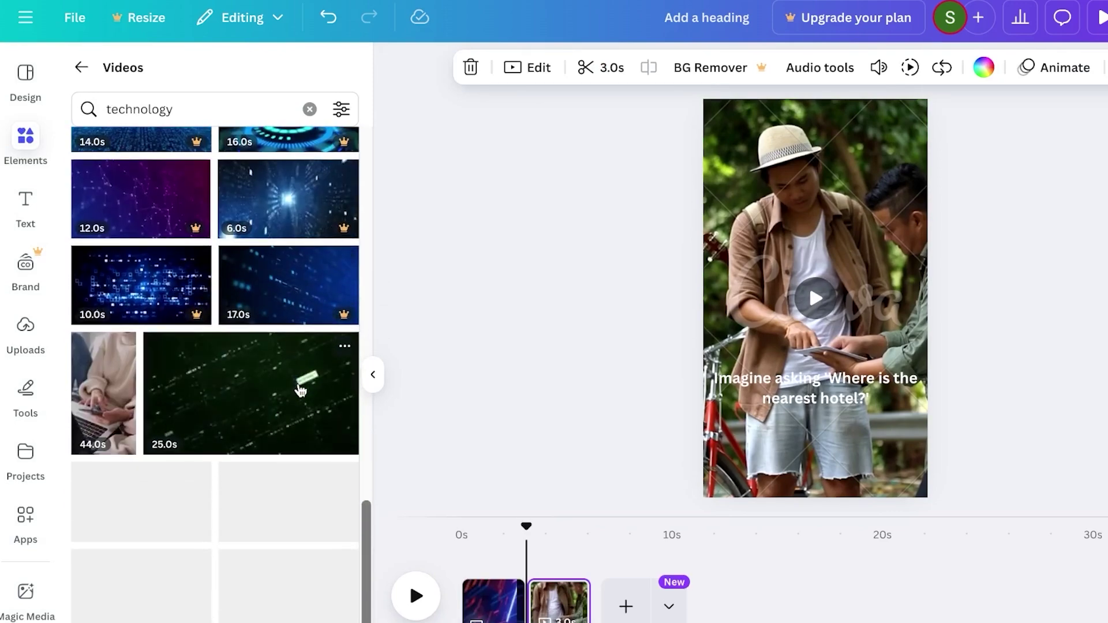
pyautogui.scroll(-5, 300, 389)
pyautogui.scroll(2, 194, 313)
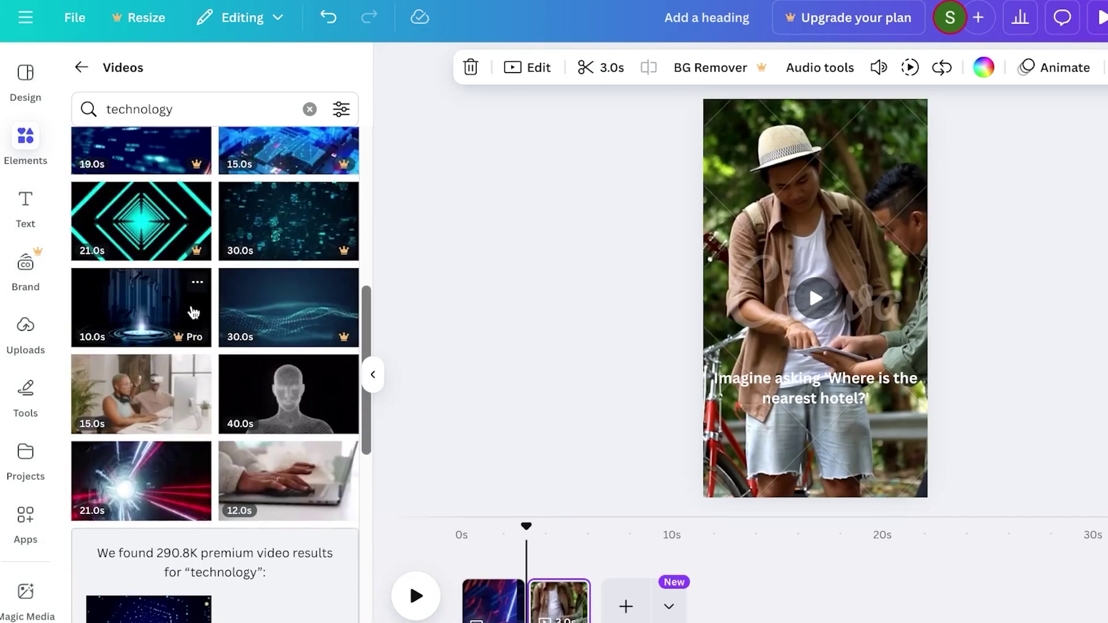
# Insert the 15-second clip of two people at a computer on the second page and on a new third page
pyautogui.click(129, 391)
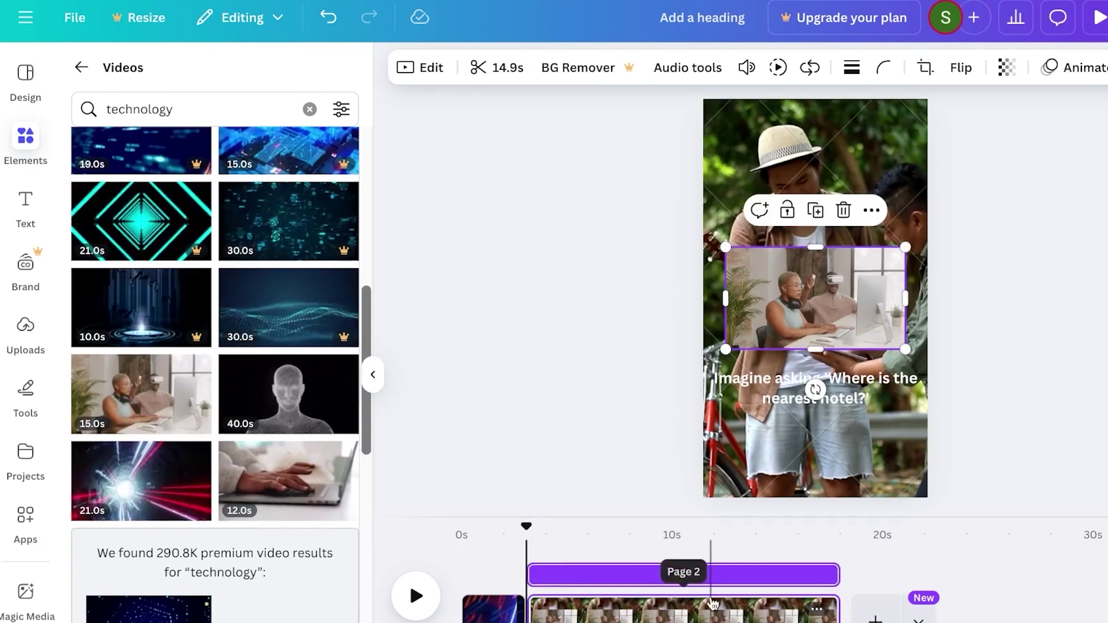
pyautogui.hotkey('ctrl', 'Return')
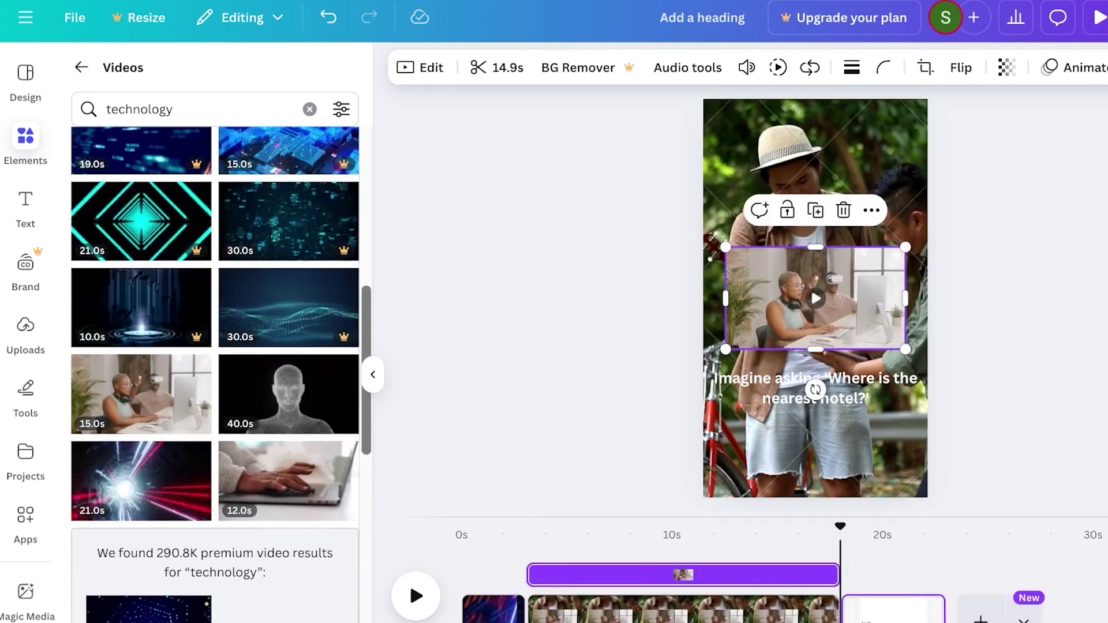
pyautogui.click(143, 383)
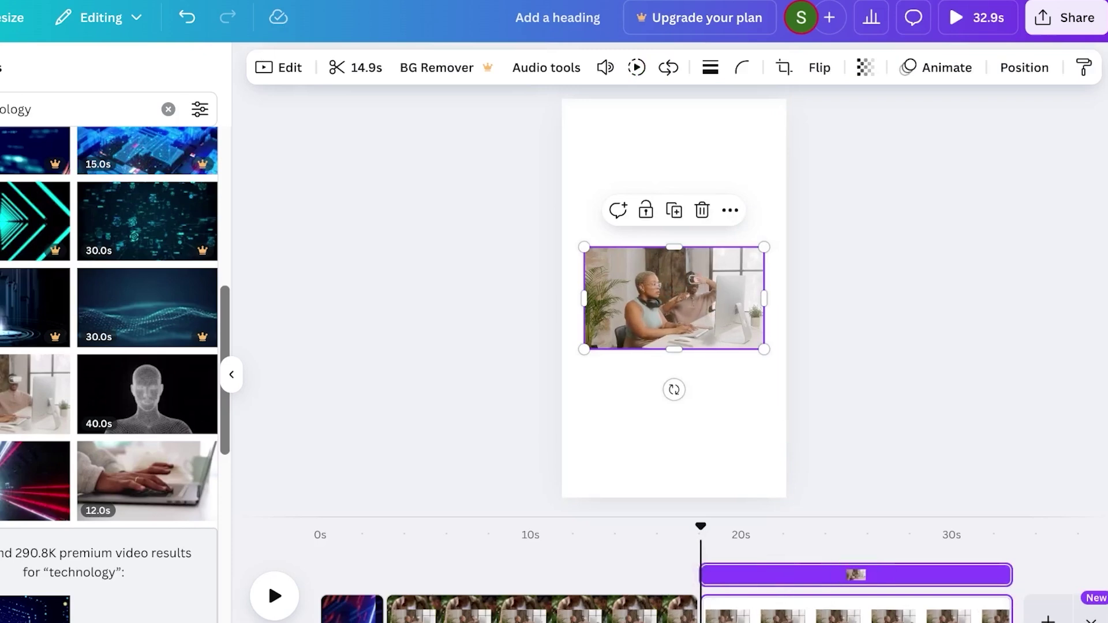
# Delete the overlaid computer clip from the second page
pyautogui.click(584, 606)
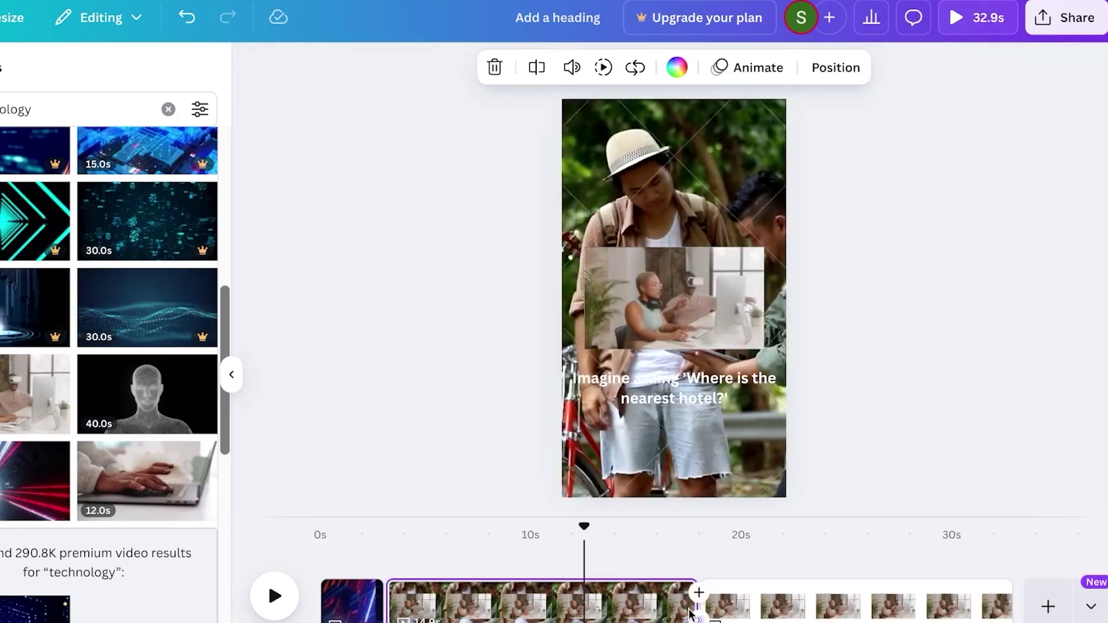
pyautogui.click(664, 276)
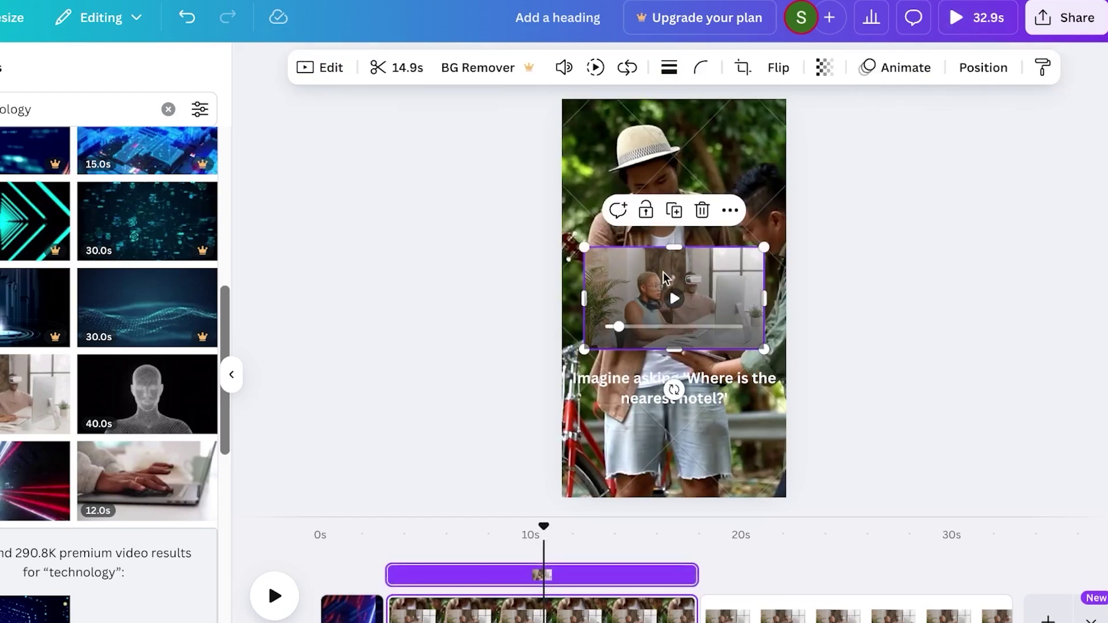
pyautogui.press('Delete')
# Shorten the third page to 3.0 seconds and set its computer clip as the page background
pyautogui.moveTo(756, 605); pyautogui.dragTo(507, 603)
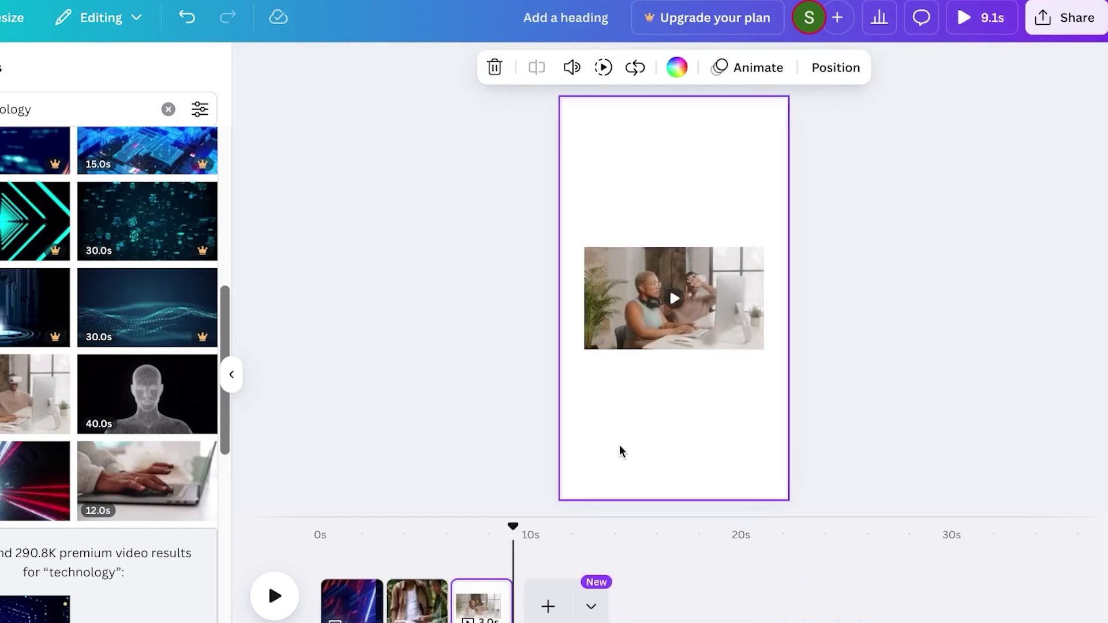
pyautogui.click(646, 300)
pyautogui.click(730, 210)
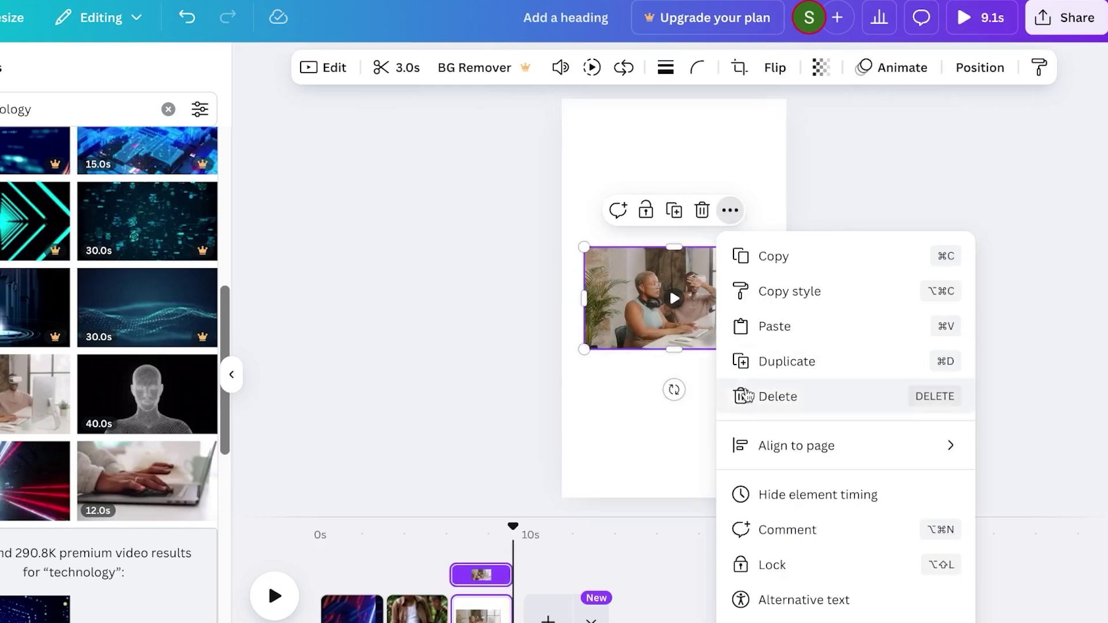
pyautogui.click(767, 612)
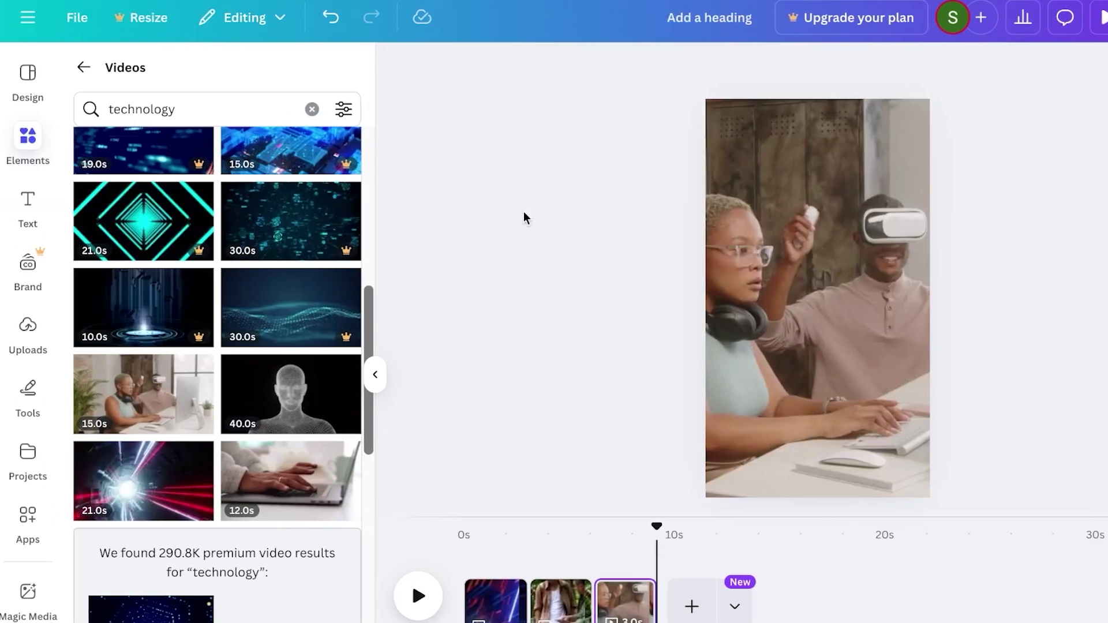
# Add a heading to the third page reading "in English, and instantly getting the translation in French, right on your phone."
pyautogui.click(23, 190)
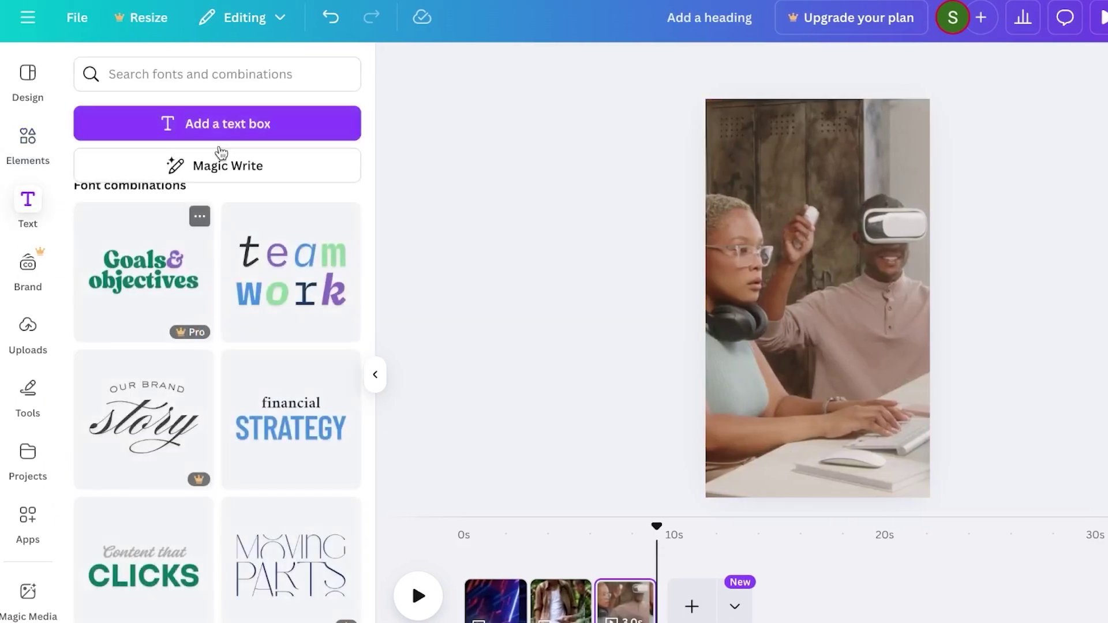
pyautogui.scroll(5, 225, 248)
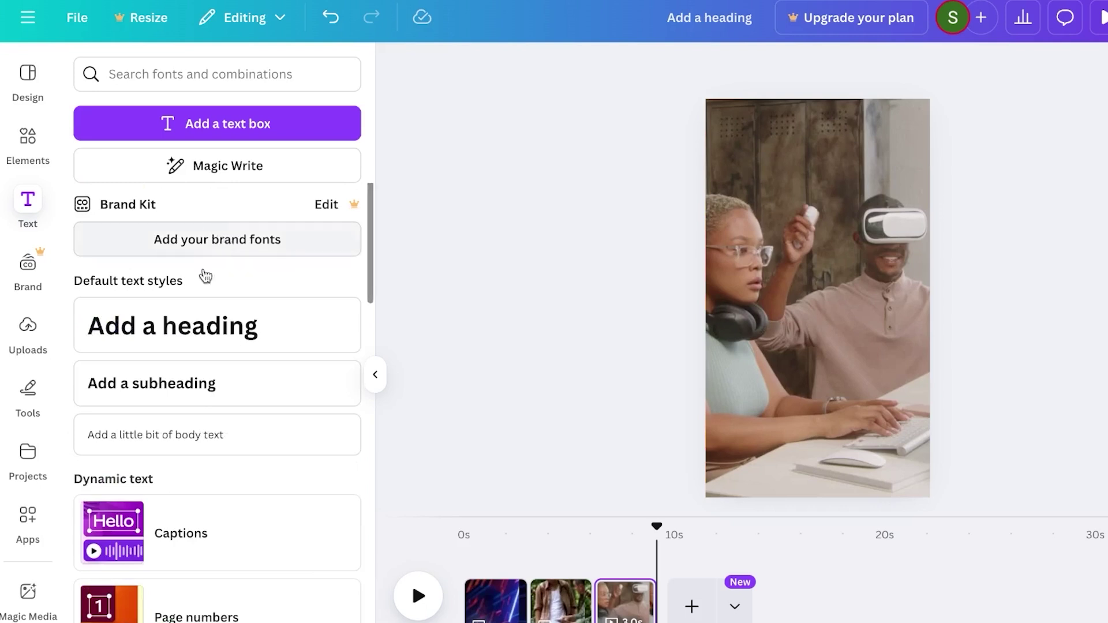
pyautogui.click(196, 346)
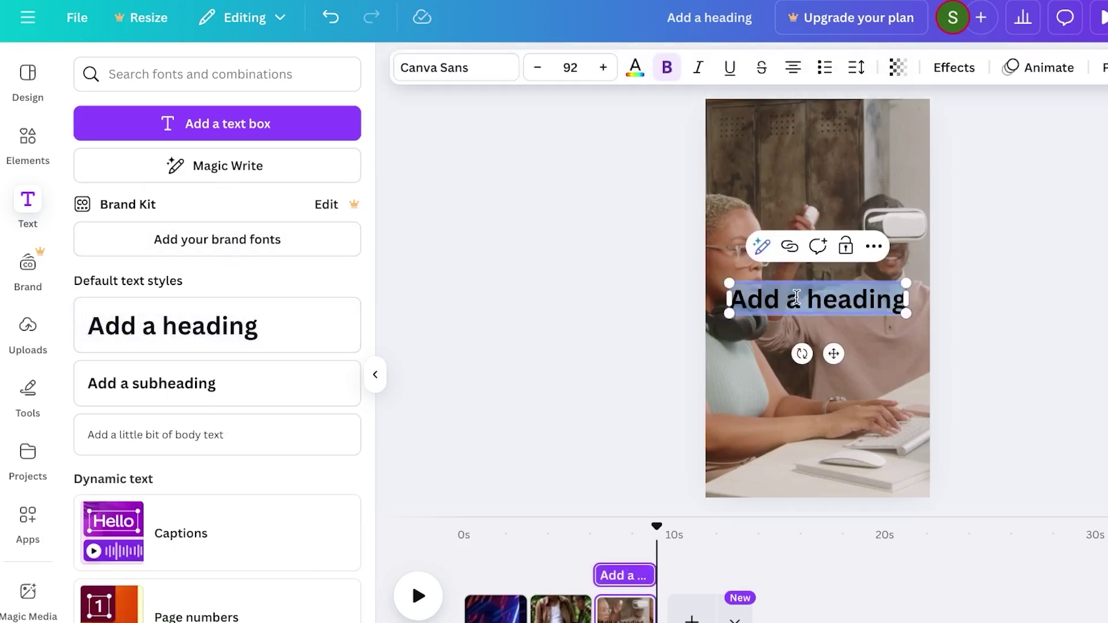
pyautogui.rightClick(857, 282)
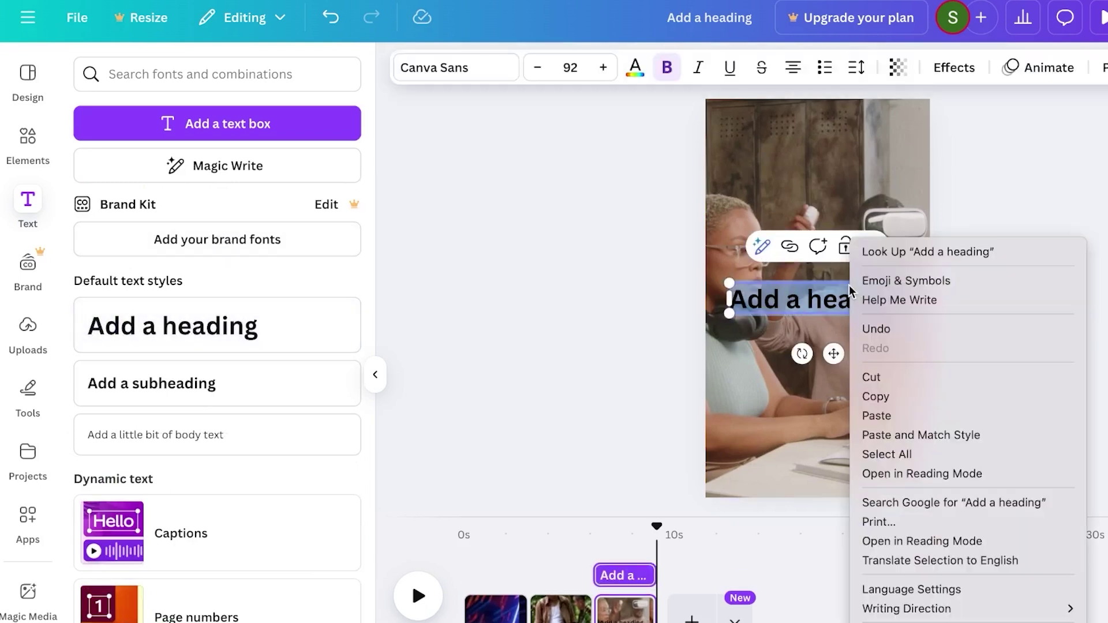
pyautogui.click(877, 415)
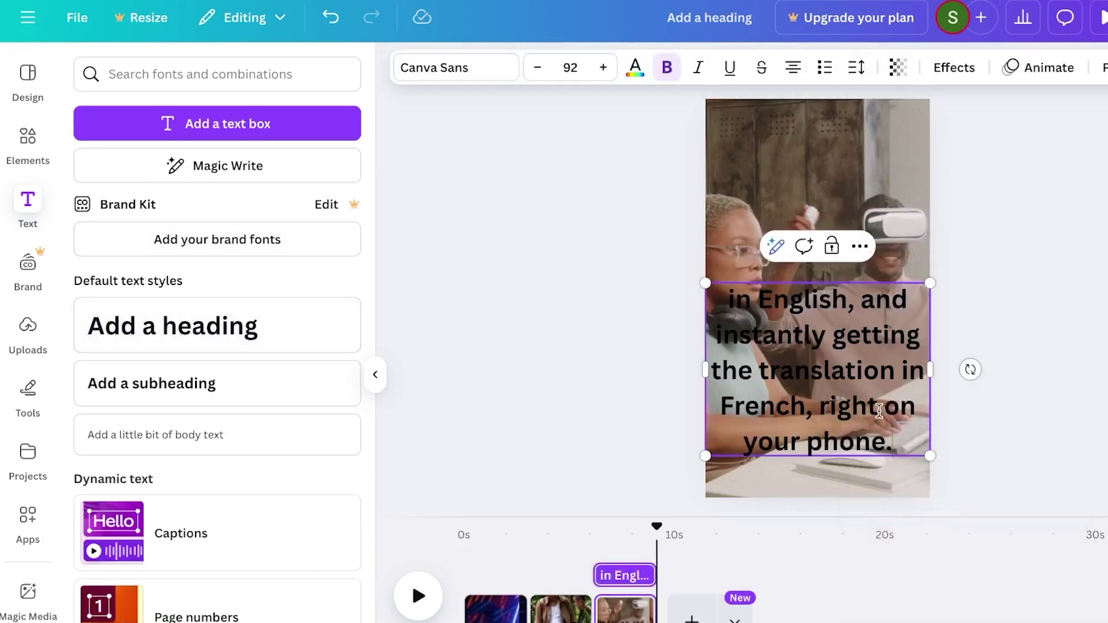
# Change the colour of the third page's text to white
pyautogui.click(637, 69)
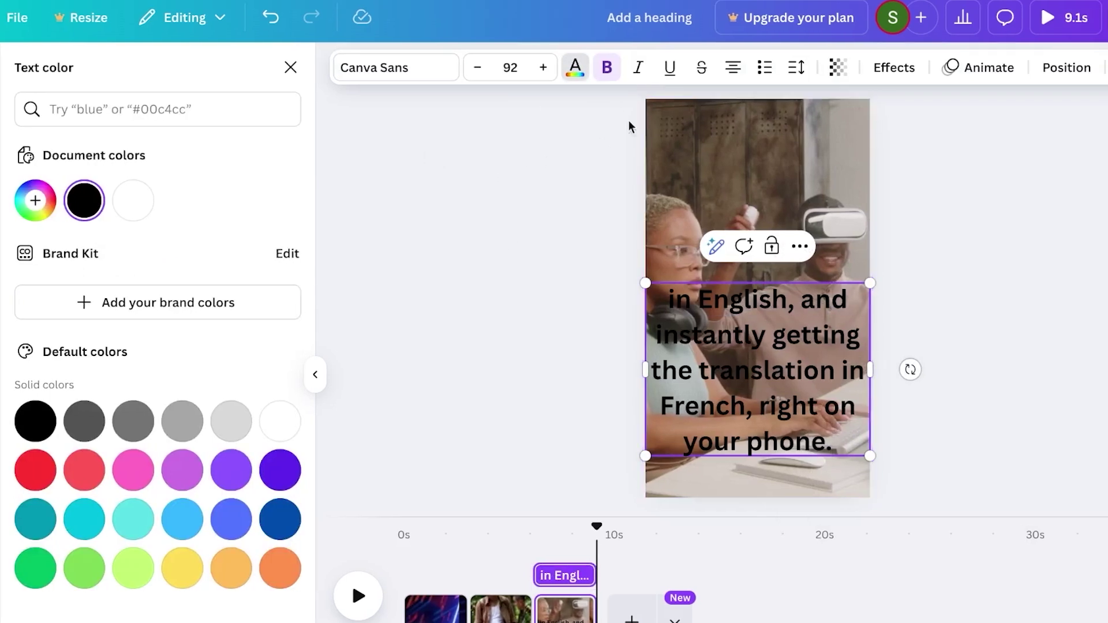
pyautogui.press('Escape')
pyautogui.click(577, 72)
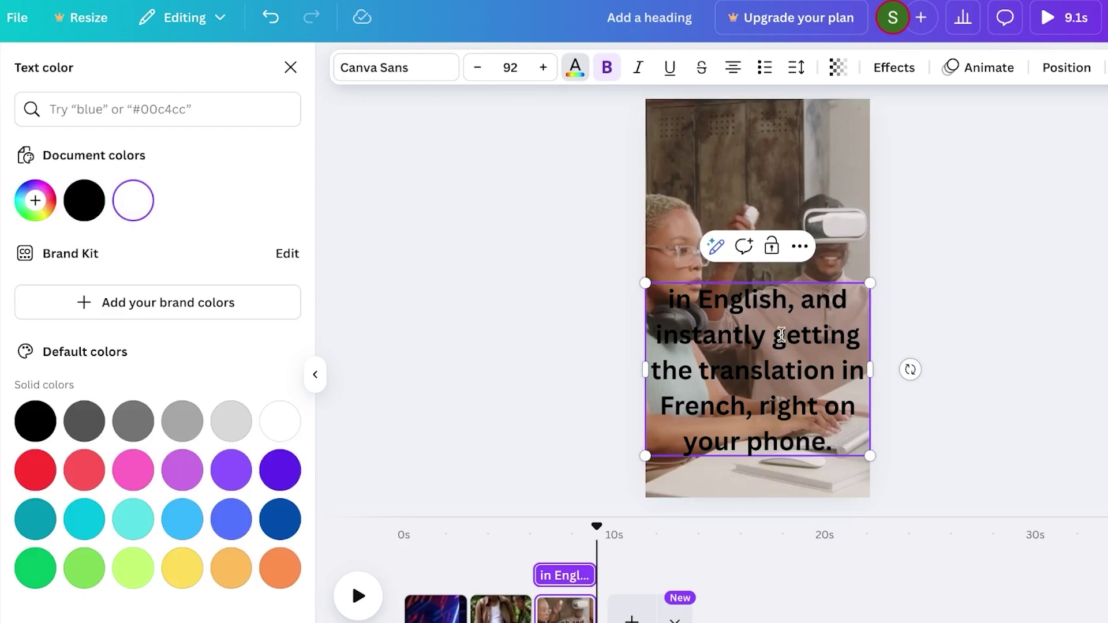
# Scale the third page's text down to size 61.9 and centre it horizontally in the lower half of the page
pyautogui.moveTo(868, 284); pyautogui.dragTo(795, 340)
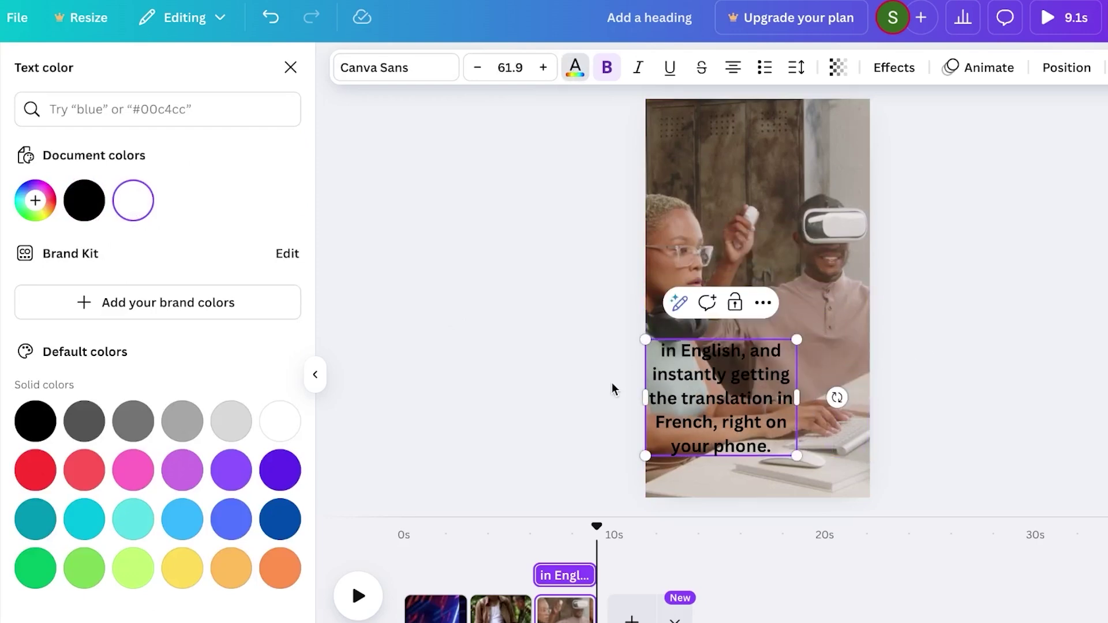
pyautogui.press('Escape')
pyautogui.press('Escape')
pyautogui.moveTo(755, 406); pyautogui.dragTo(788, 400)
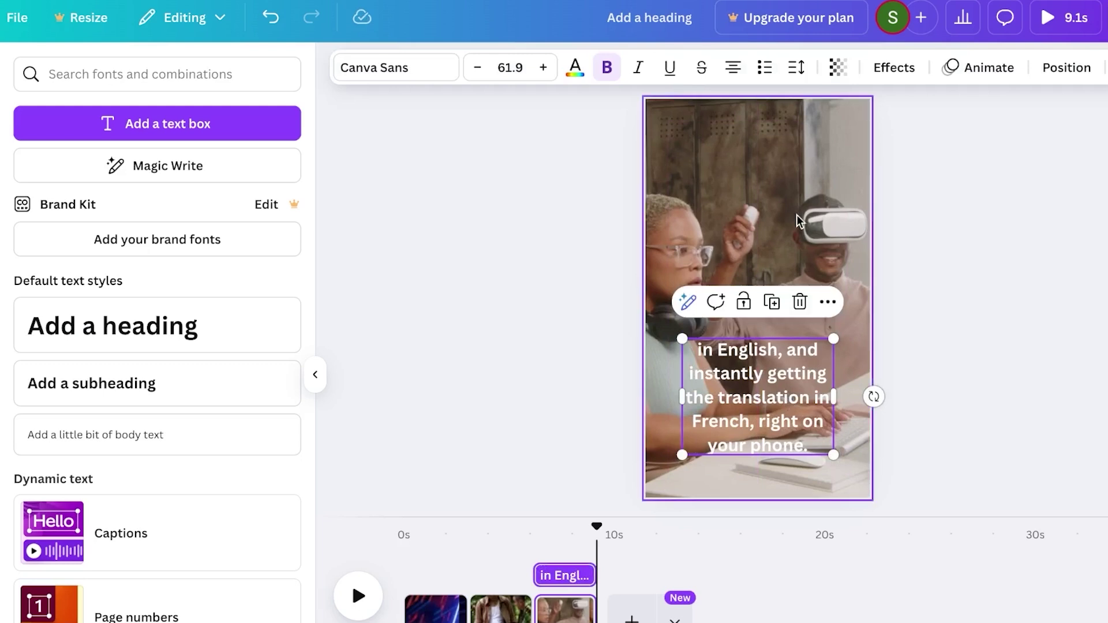
# Play the video from 0s to preview its three pages, and hide the text options beside the canvas
pyautogui.moveTo(597, 526); pyautogui.dragTo(375, 530)
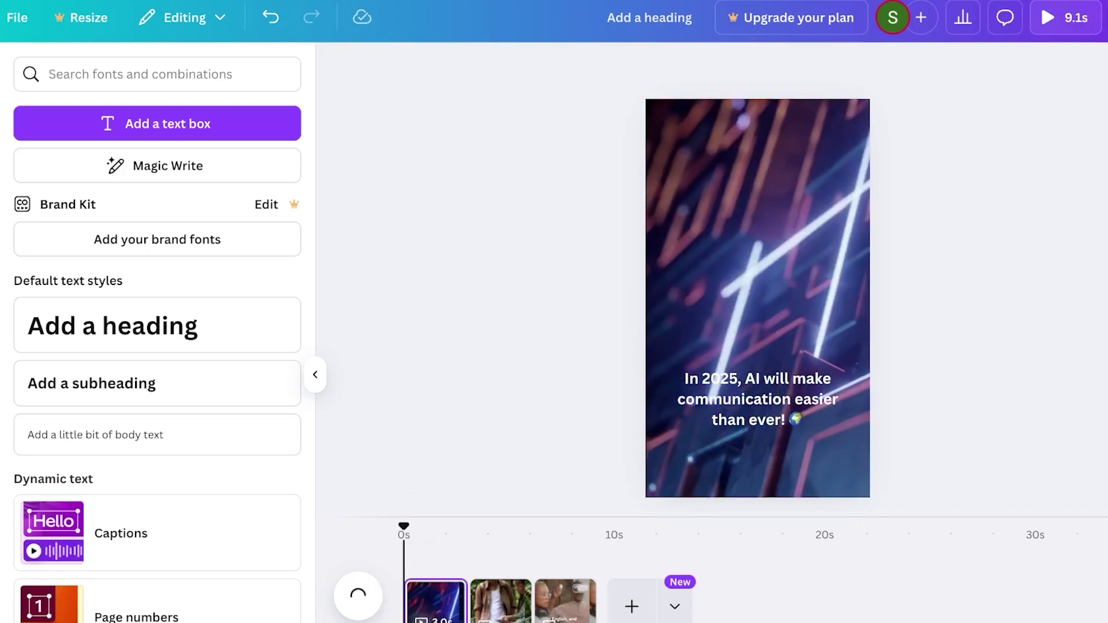
pyautogui.click(359, 597)
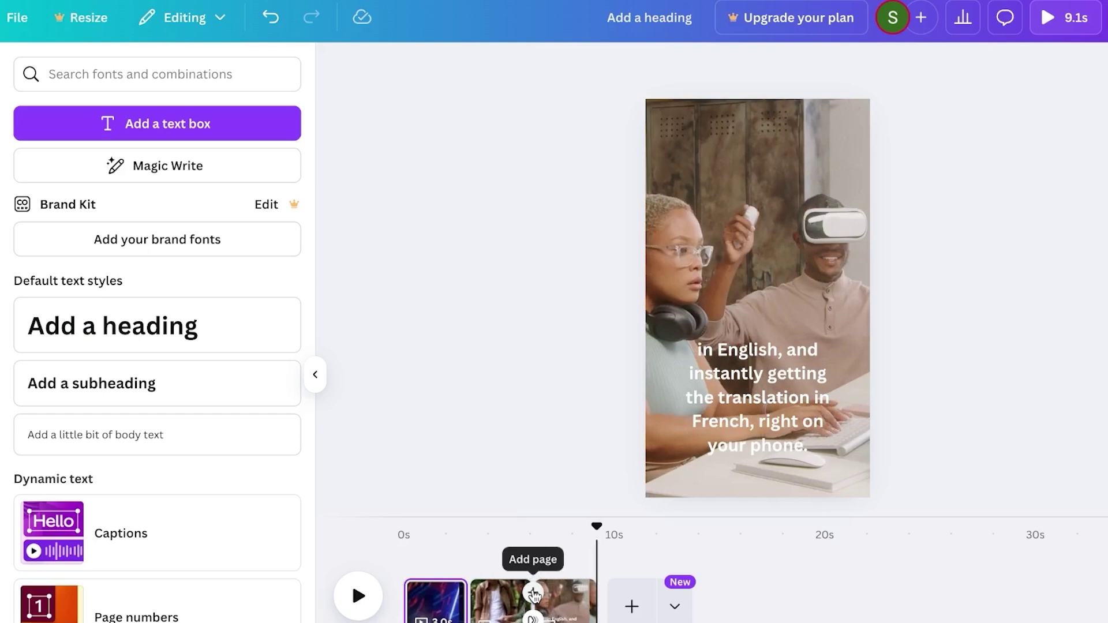
pyautogui.click(316, 376)
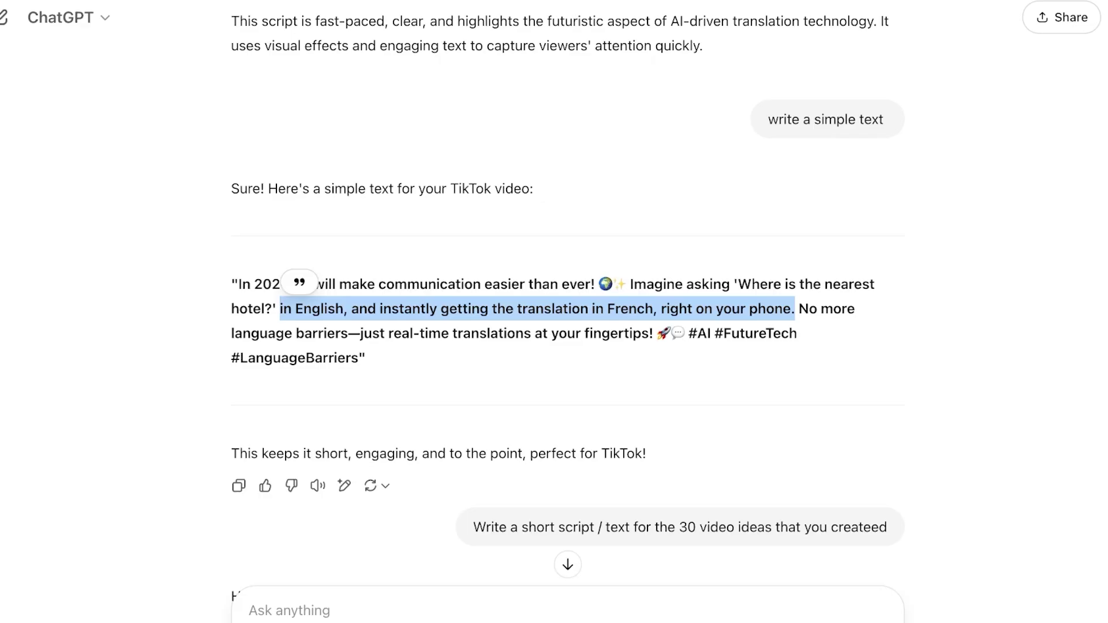
# Switch to ChatGPT and review the generated short texts, the future jobs script and the enlarged real-time translation image
pyautogui.scroll(-15, 618, 375)
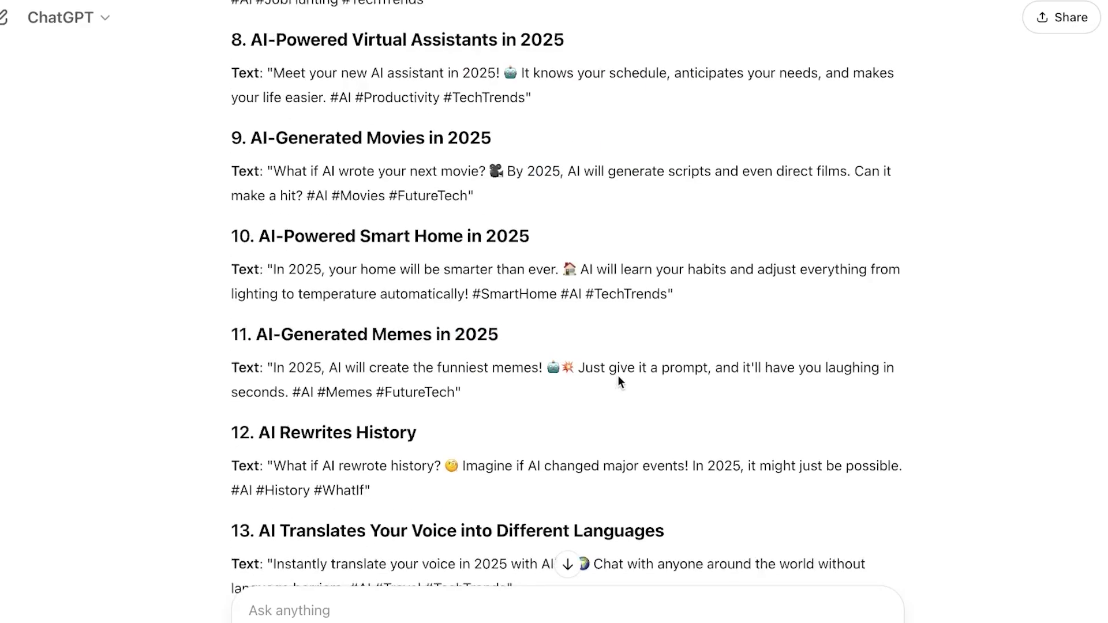
pyautogui.scroll(15, 618, 375)
pyautogui.scroll(-15, 618, 375)
pyautogui.scroll(-20, 618, 375)
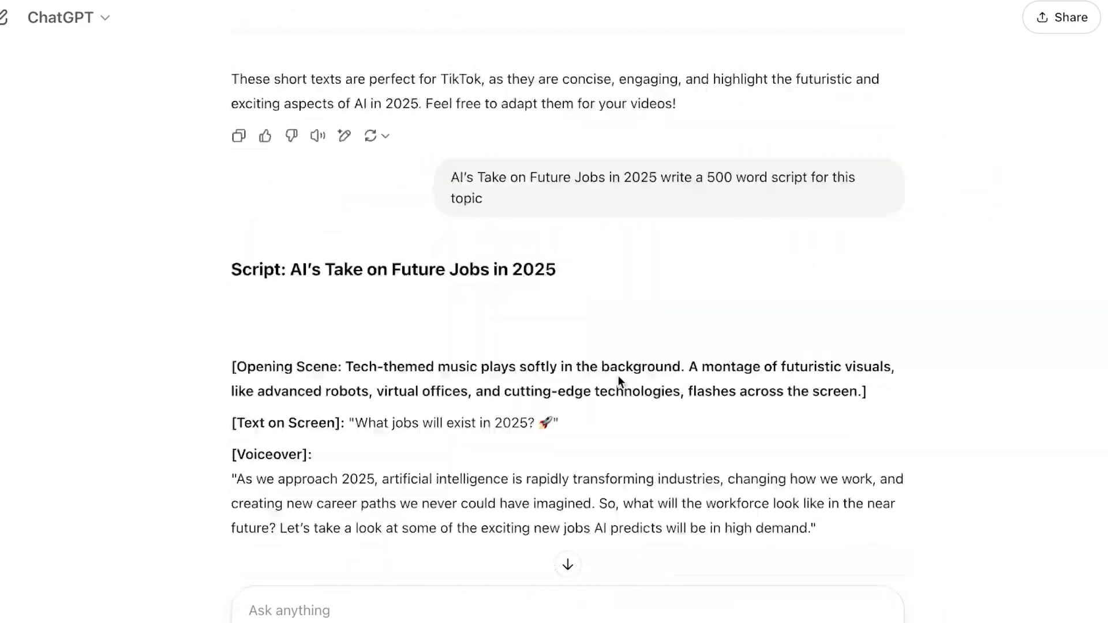
pyautogui.scroll(-5, 618, 376)
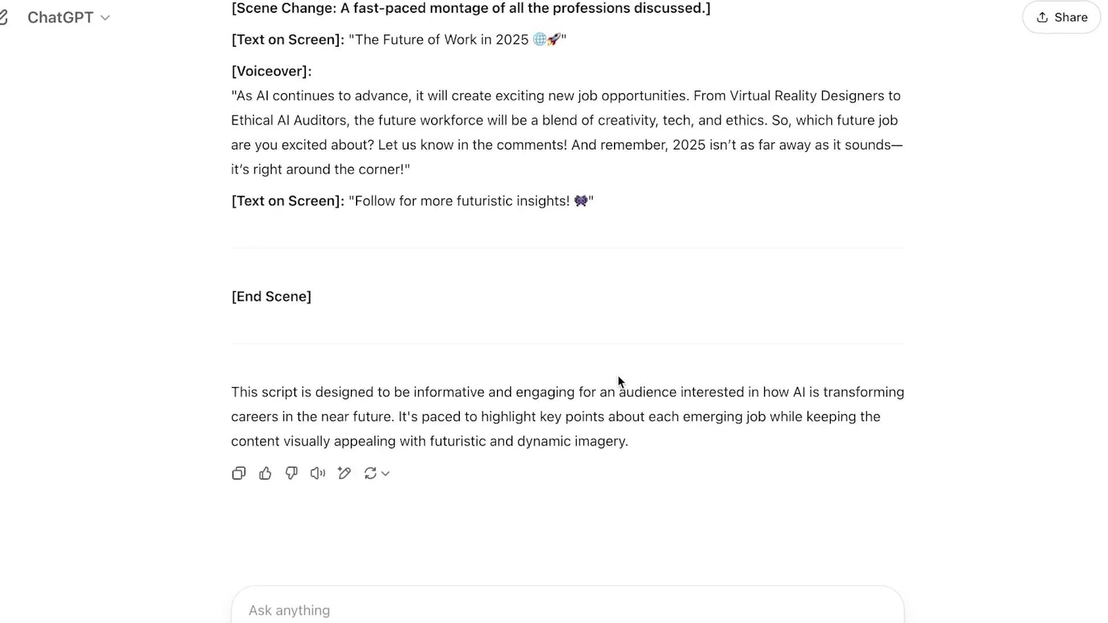
pyautogui.scroll(20, 619, 381)
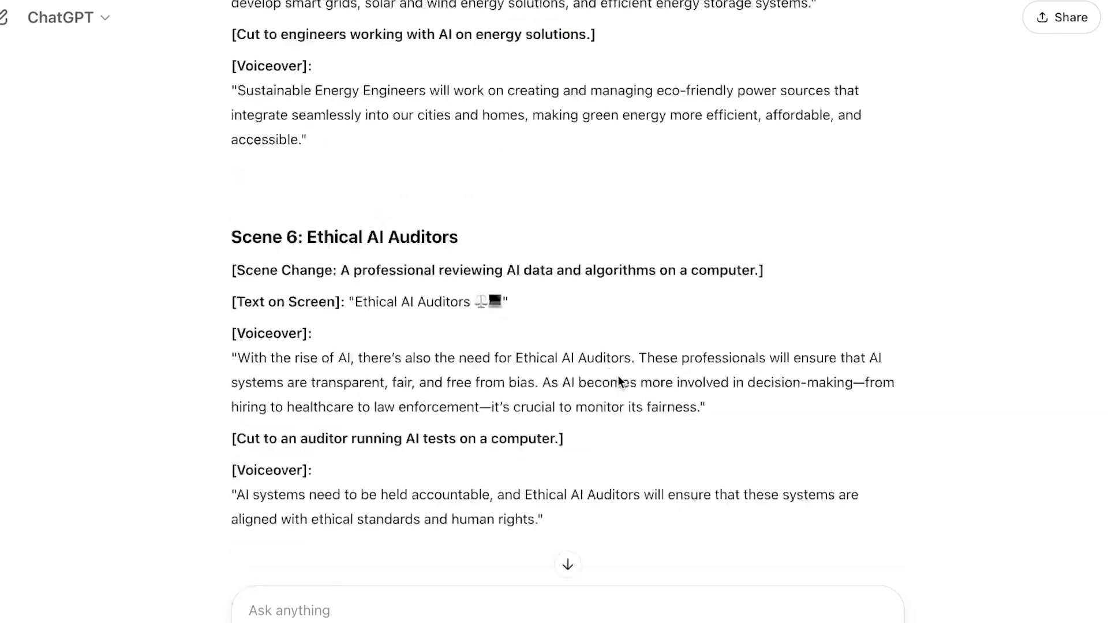
pyautogui.scroll(20, 619, 381)
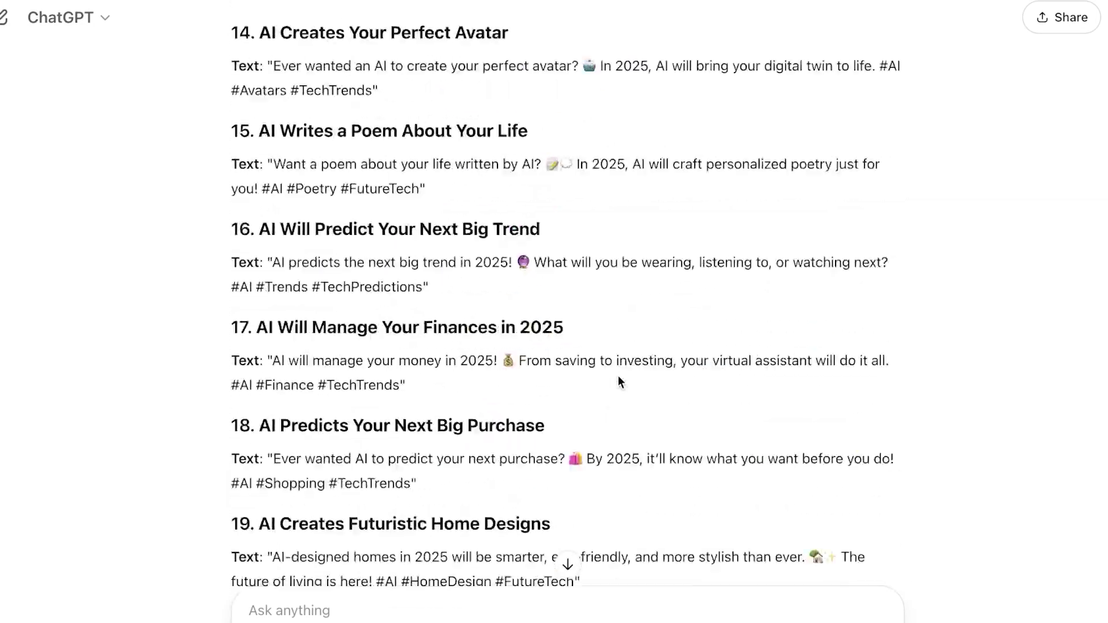
pyautogui.scroll(20, 619, 381)
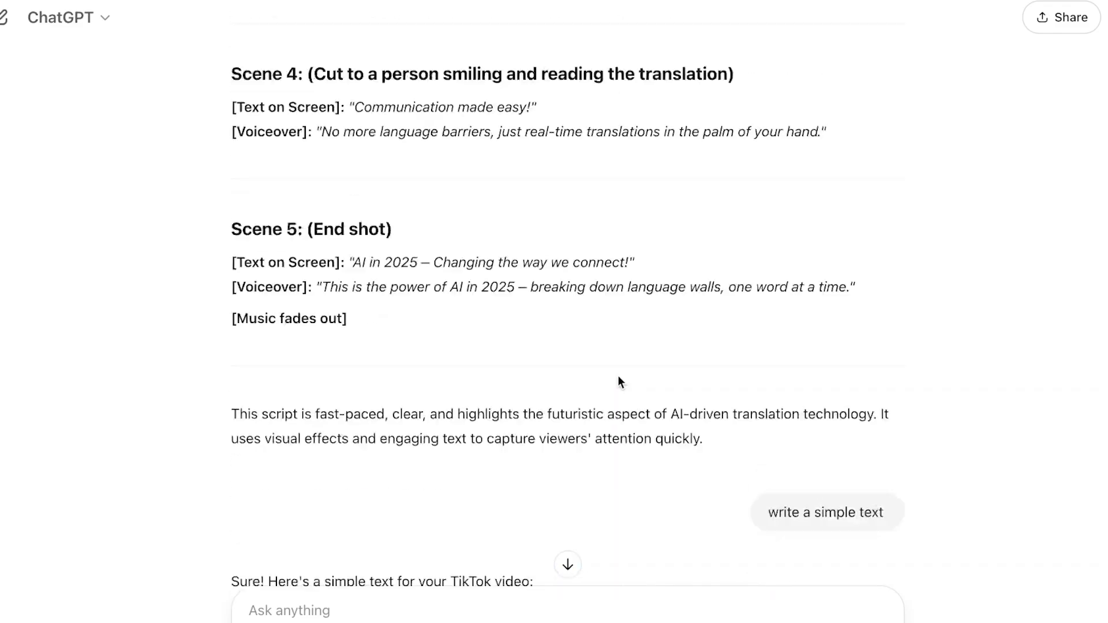
pyautogui.scroll(3, 619, 381)
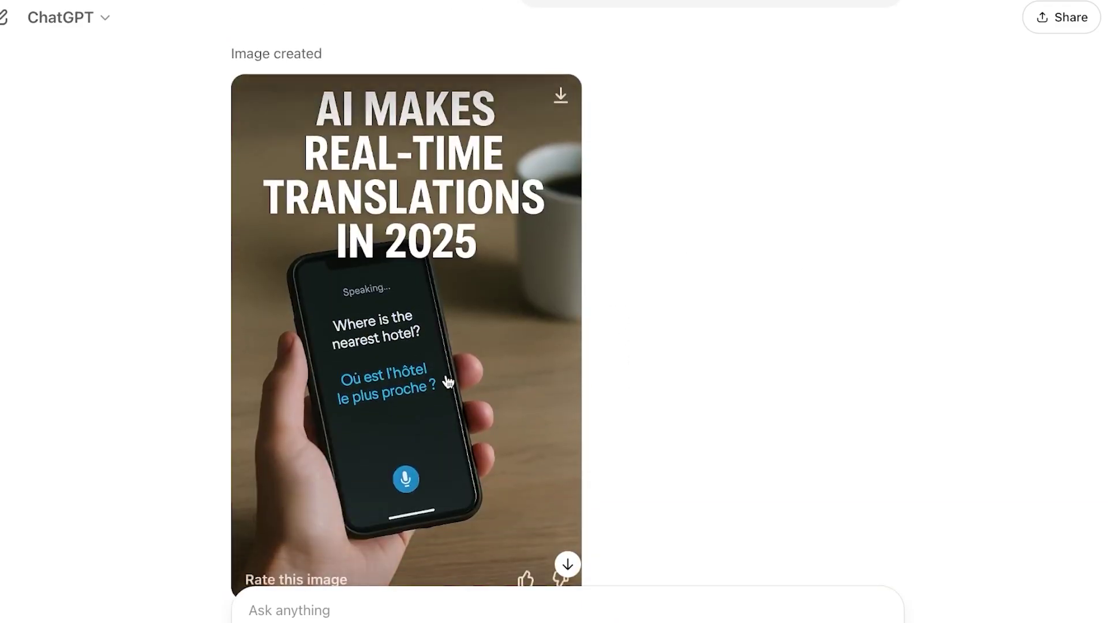
pyautogui.click(448, 381)
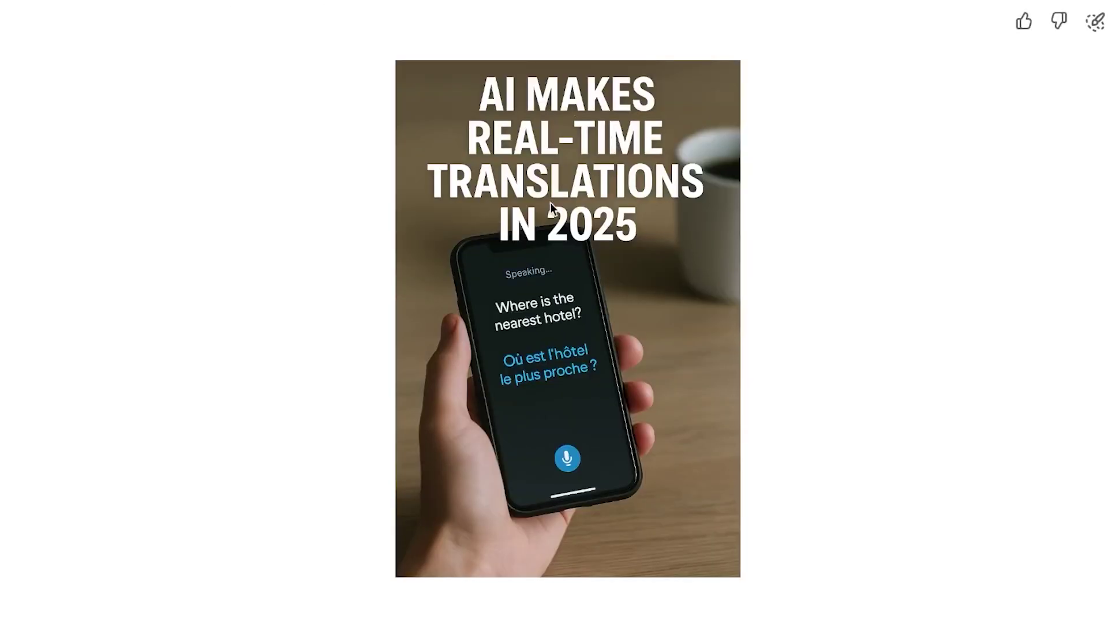
pyautogui.press('Escape')
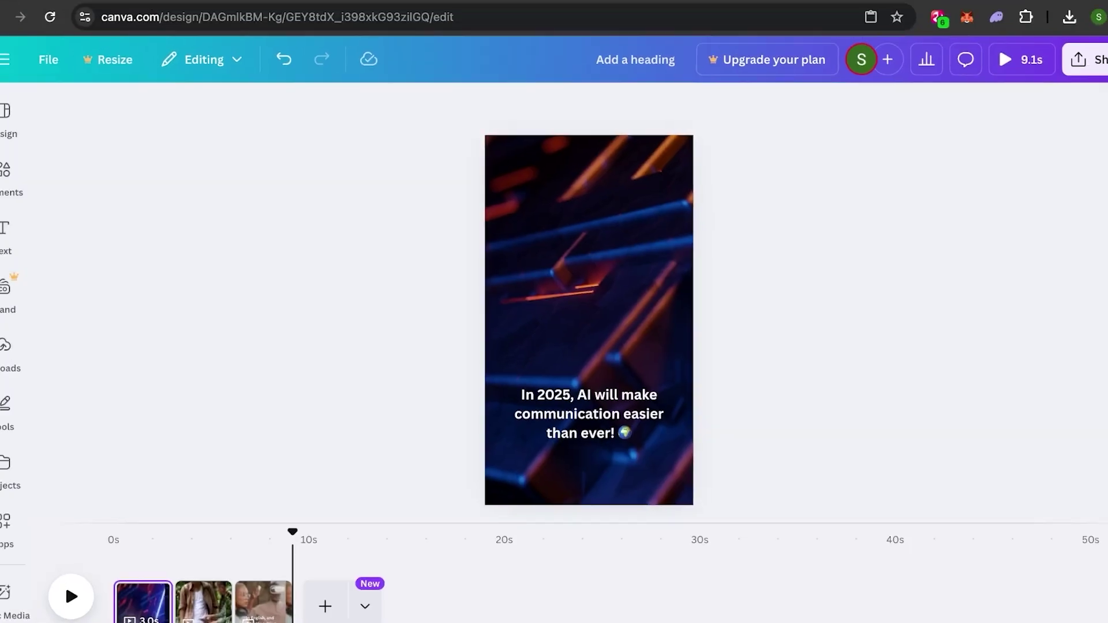
# Switch back to Canva and return the playhead to the start of the video
pyautogui.click(243, 531)
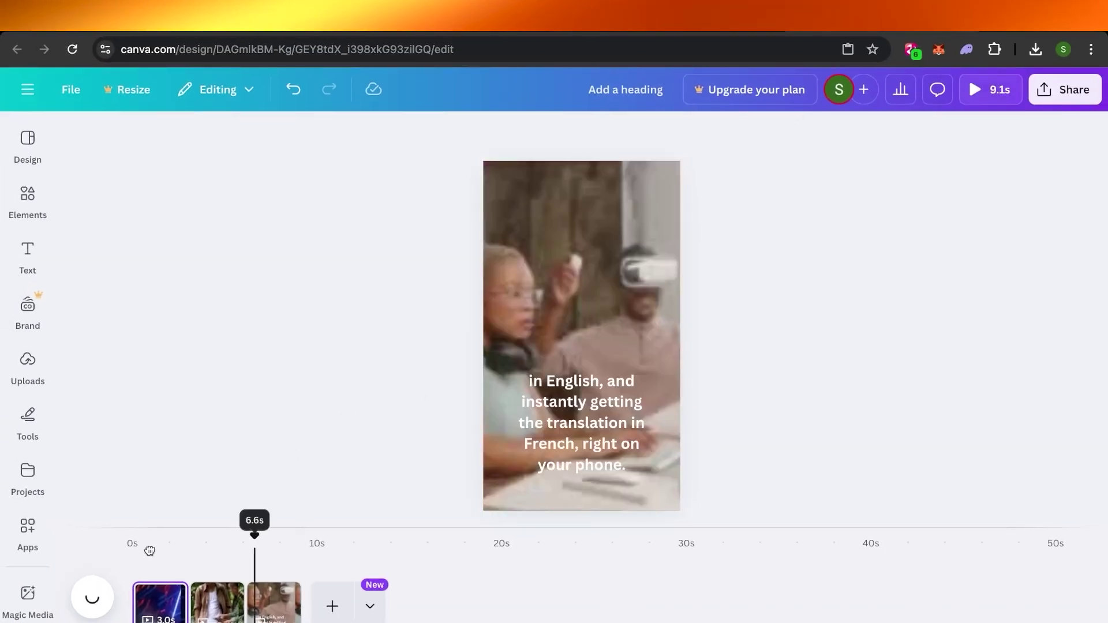
pyautogui.moveTo(149, 551); pyautogui.dragTo(125, 545)
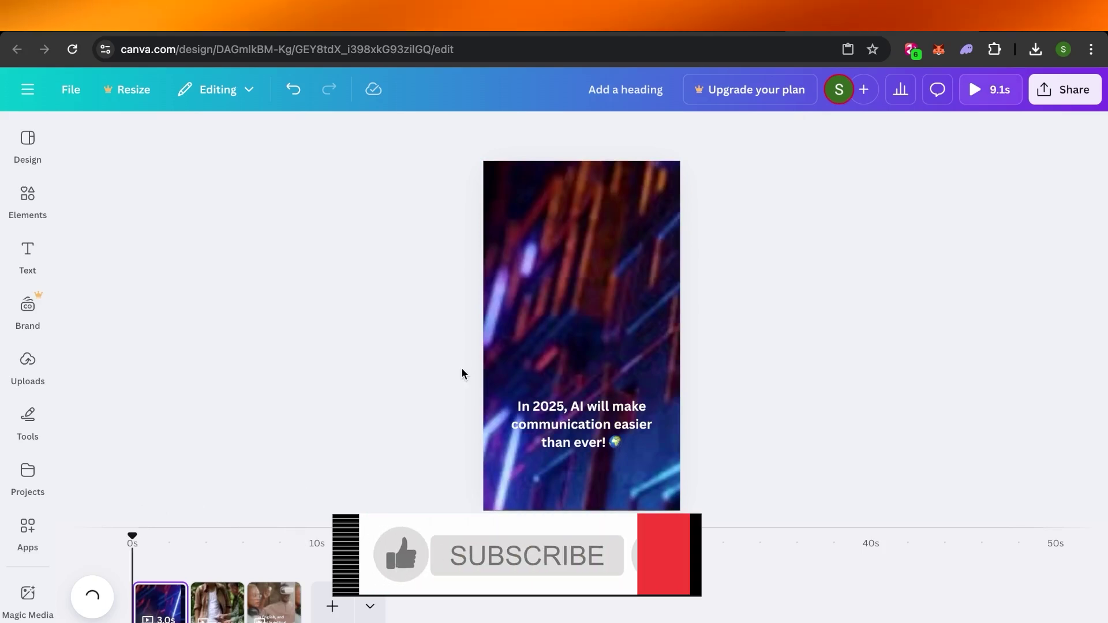